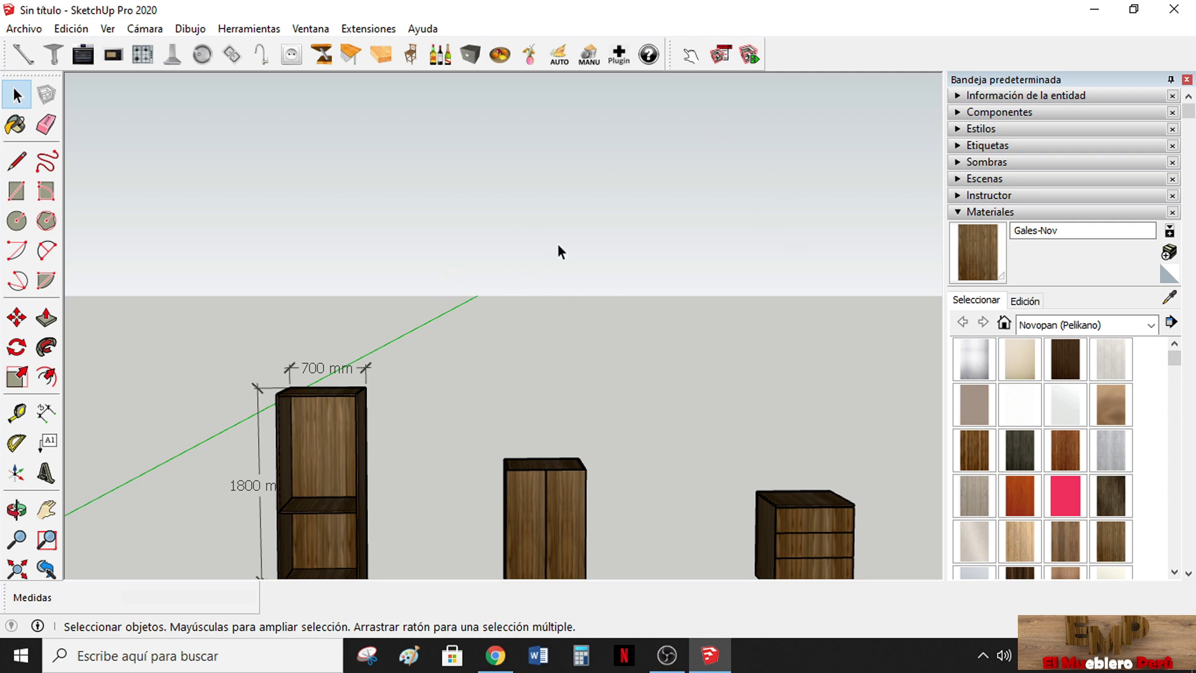
Switch from SketchUp to the browser's Box download page for FredoScale.rbz
left_click(496, 651)
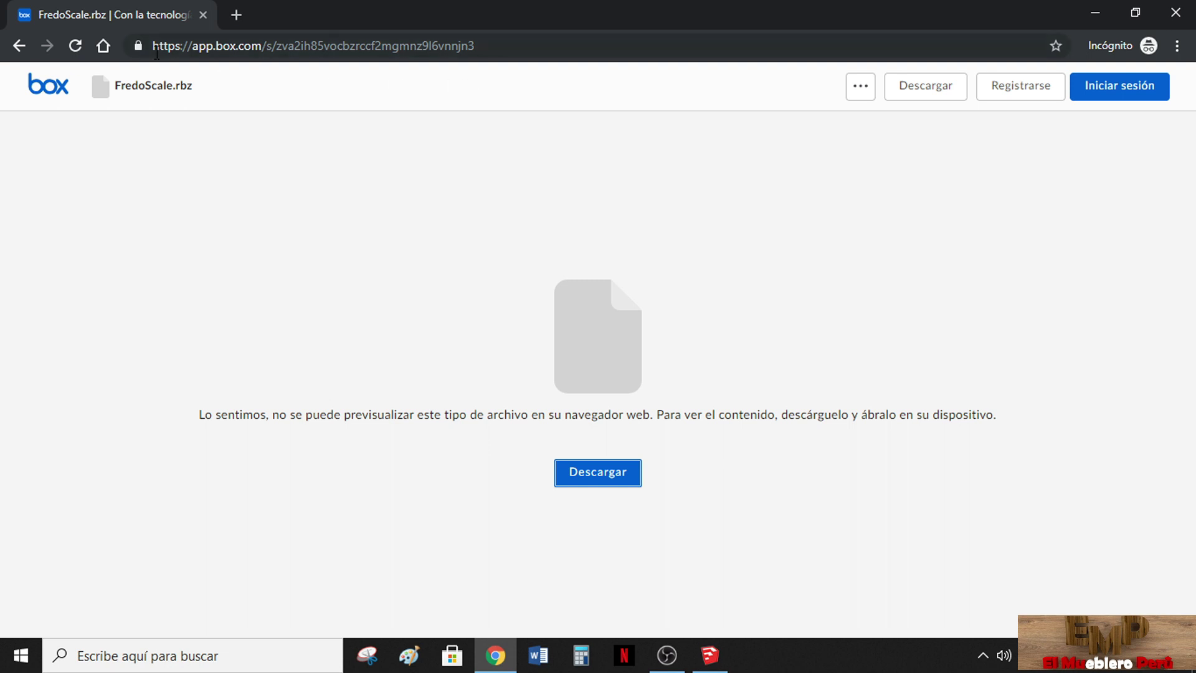
Download FredoScale.rbz (6.4 MB) from Box, reloading the page after the first attempt fails
left_click(629, 489)
left_click(590, 489)
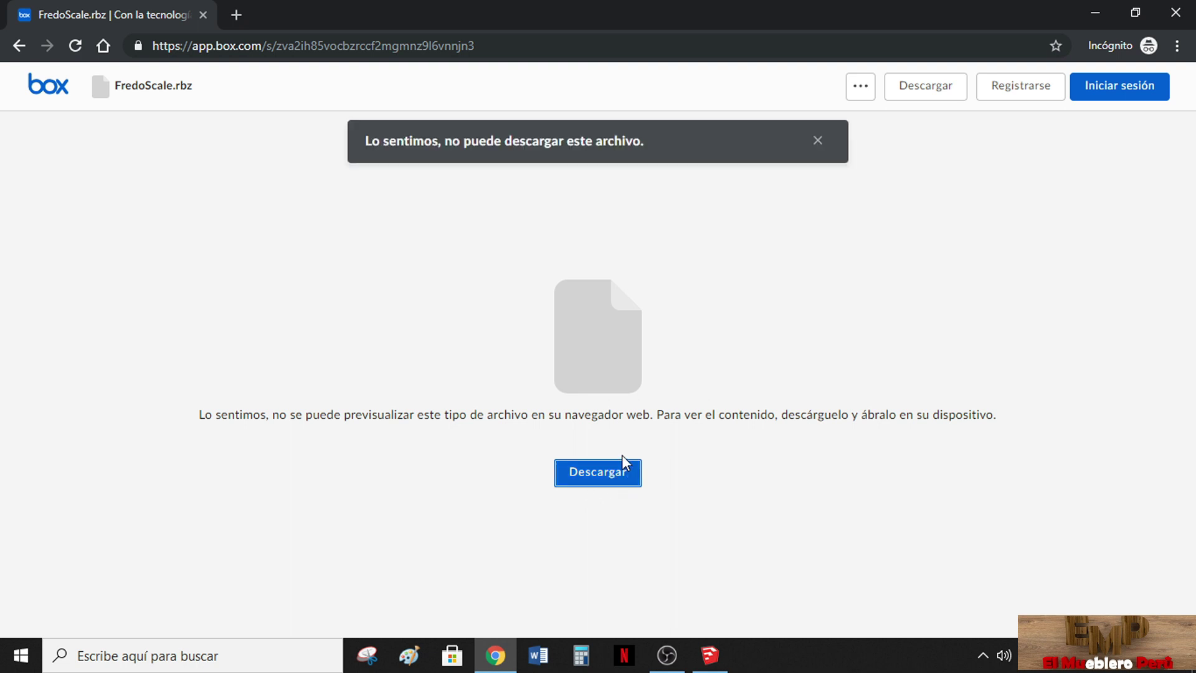
left_click(310, 46)
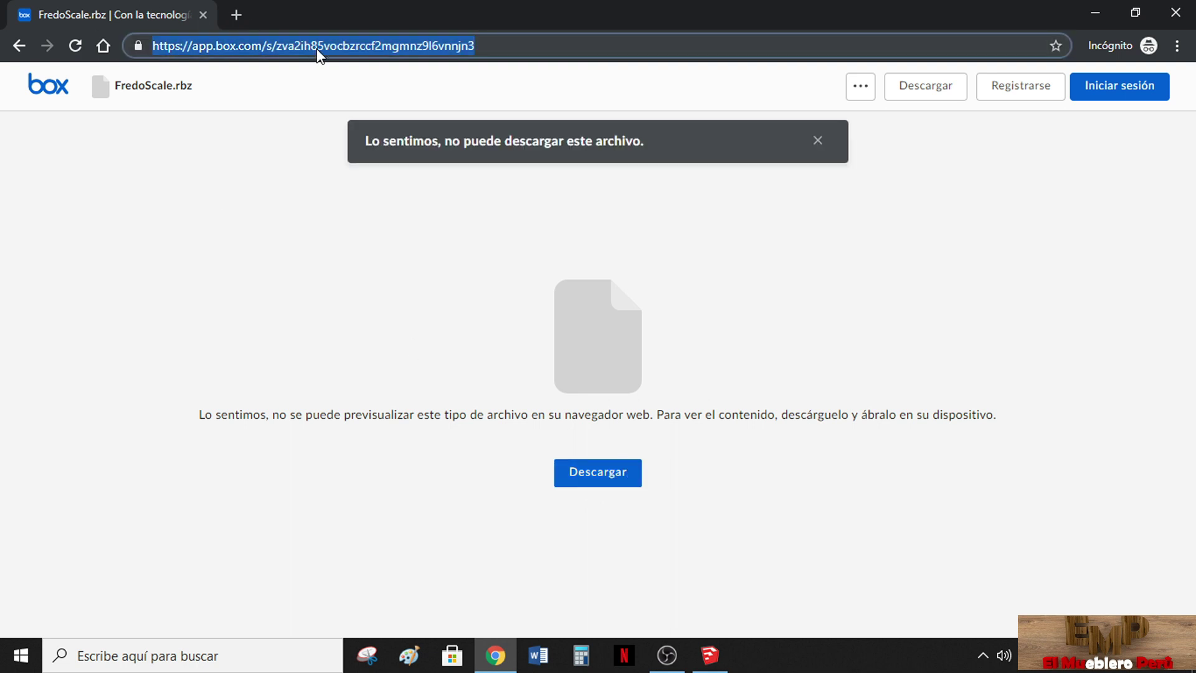
key("Return")
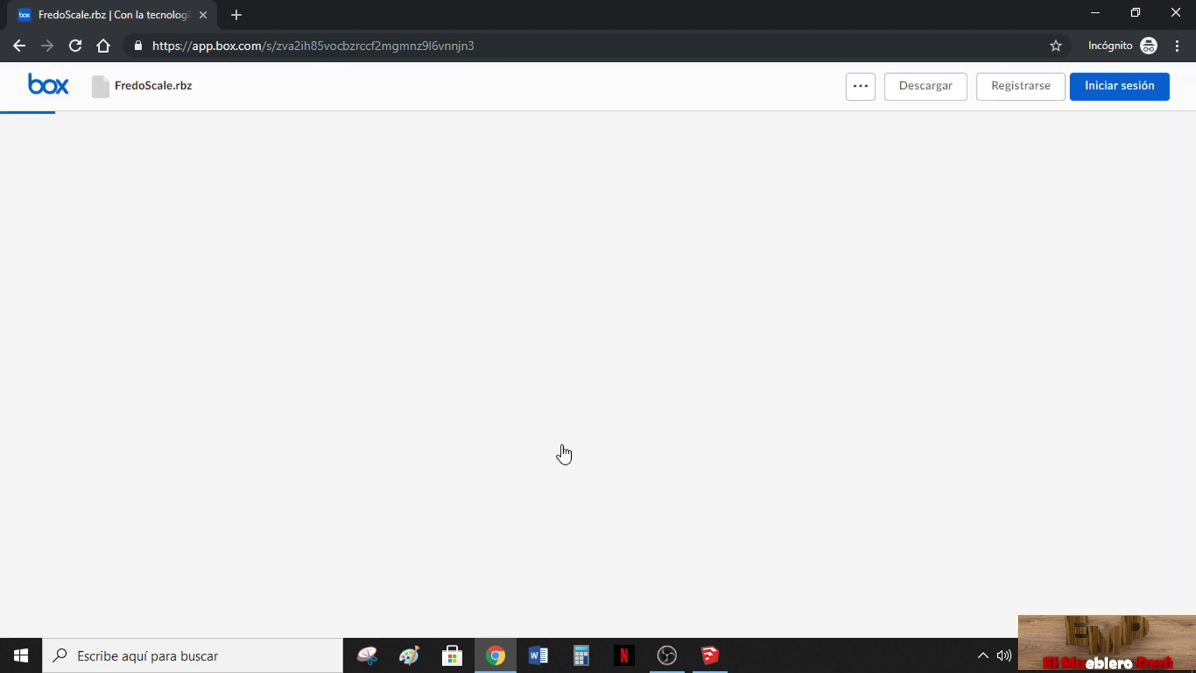
left_click(620, 474)
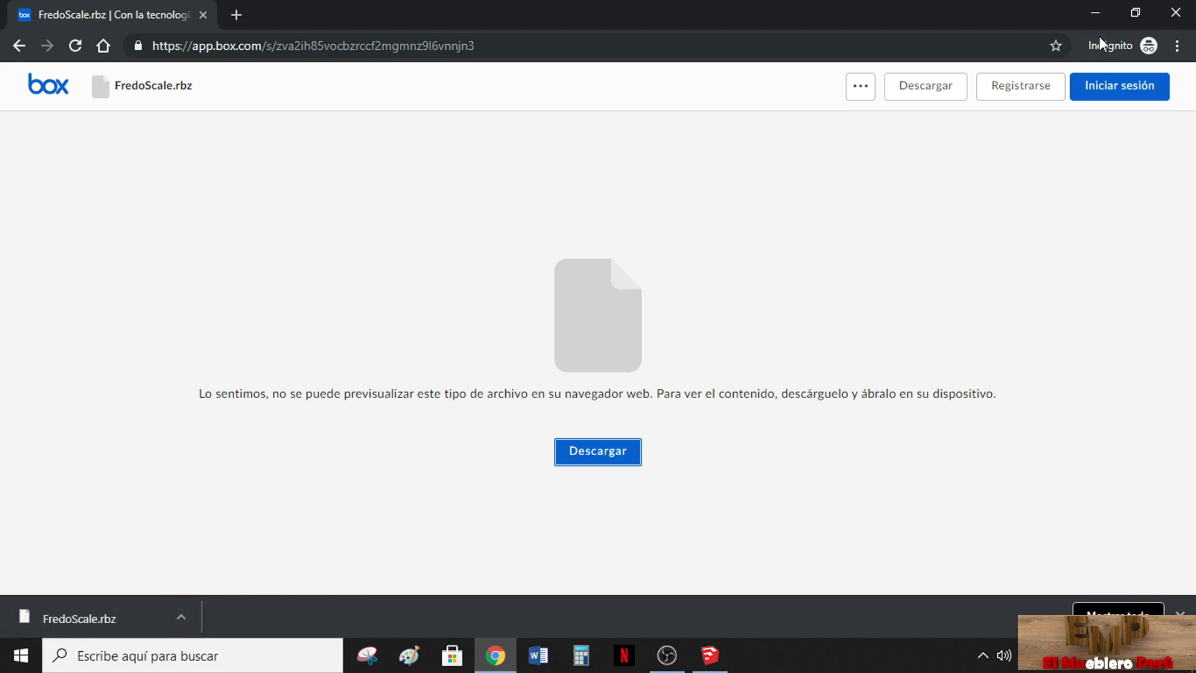
Minimize the browser and zoom around the three-cabinet model in SketchUp
left_click(1100, 7)
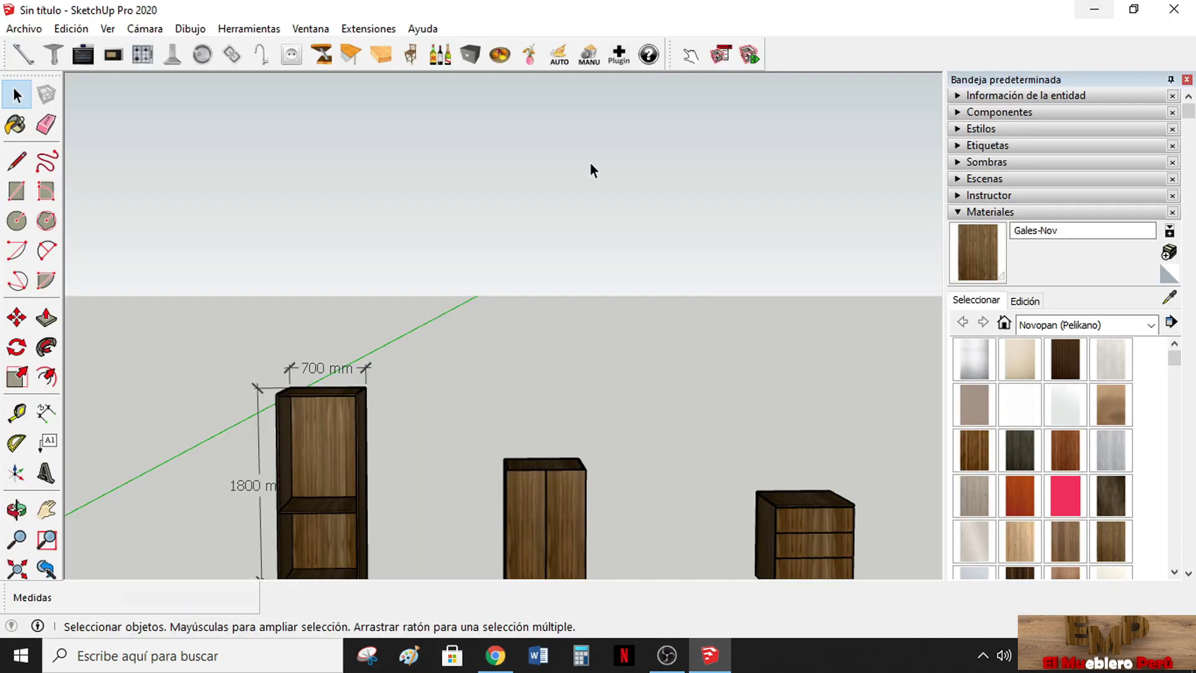
scroll(554, 287, "down", 2)
scroll(540, 486, "down", 2)
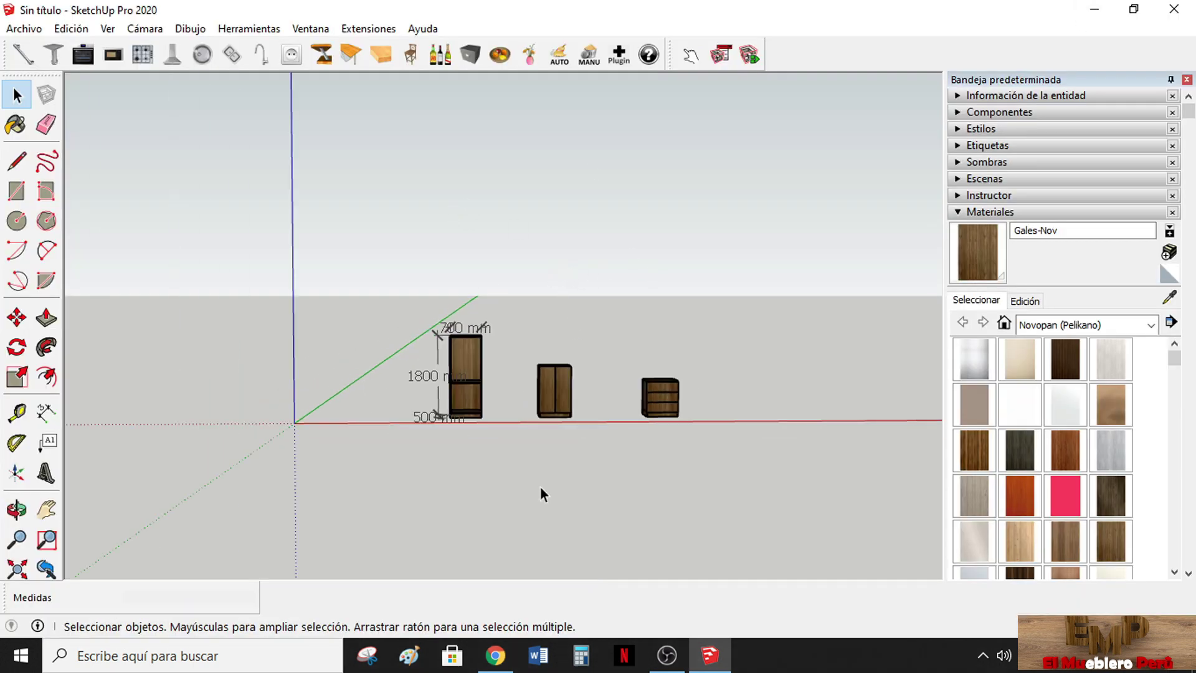
scroll(540, 424, "up", 4)
scroll(604, 350, "down", 1)
Orbit around the three wooden cabinets, then bring up the Ventana menu
middle_click_drag(603, 350, 498, 182)
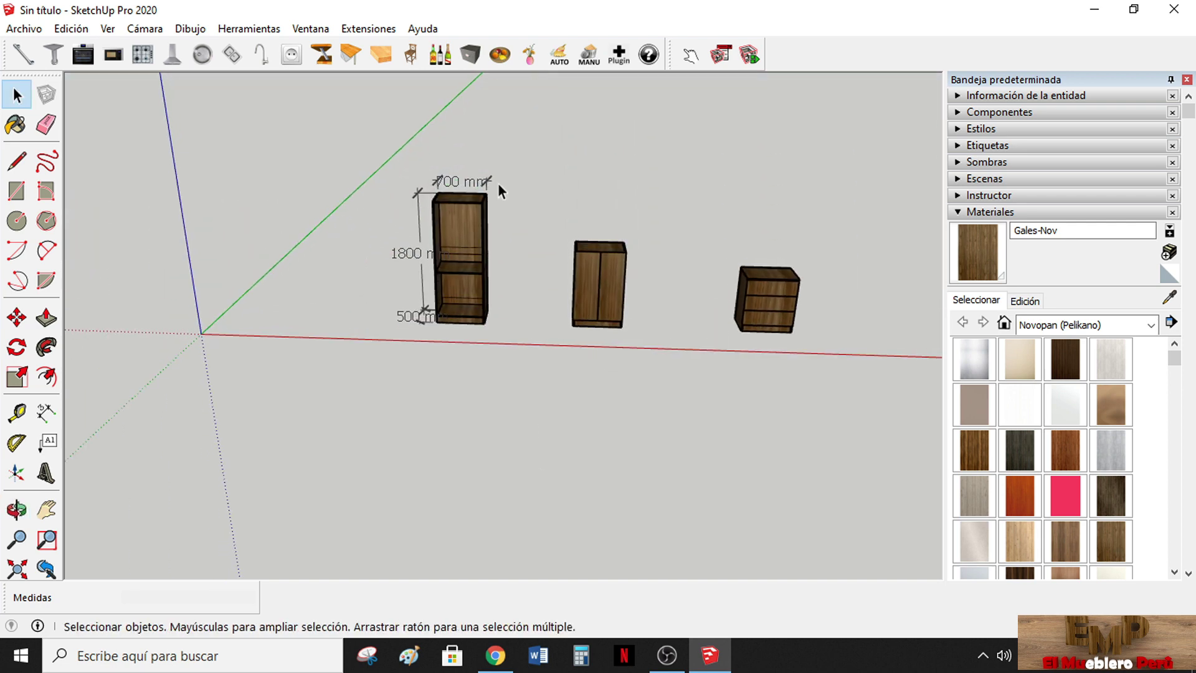
scroll(498, 182, "down", 2)
scroll(716, 324, "up", 2)
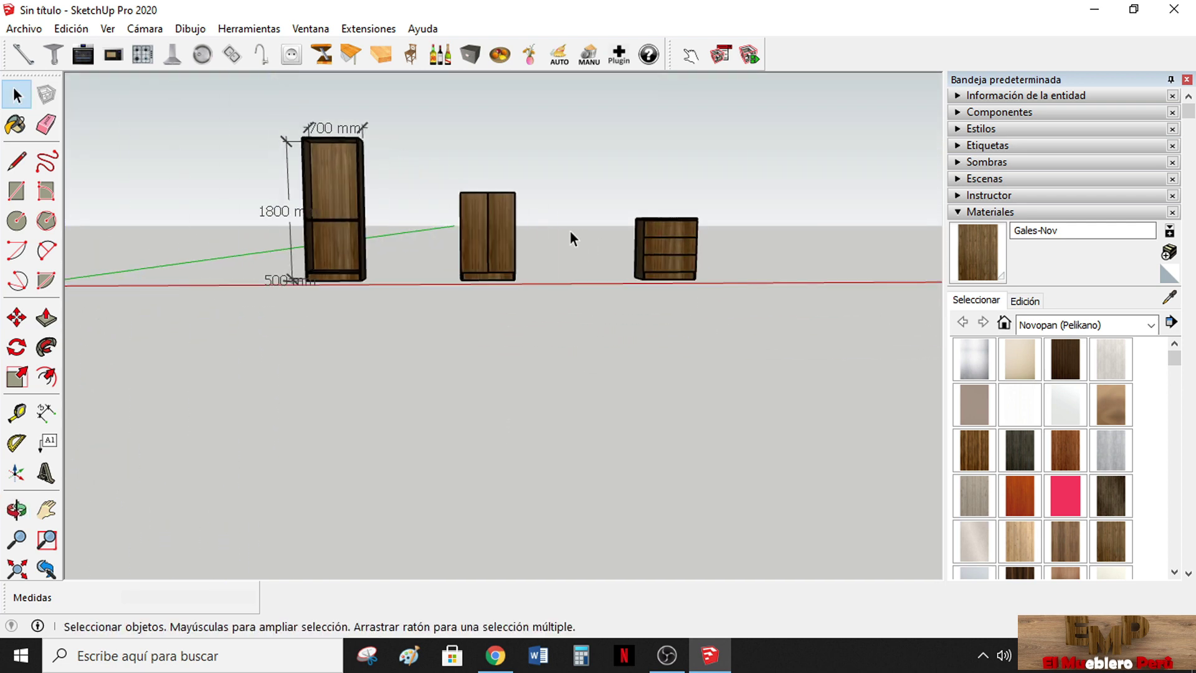
middle_click_drag(569, 234, 508, 337)
scroll(726, 374, "down", 3)
middle_click_drag(726, 374, 354, 249)
scroll(367, 264, "up", 2)
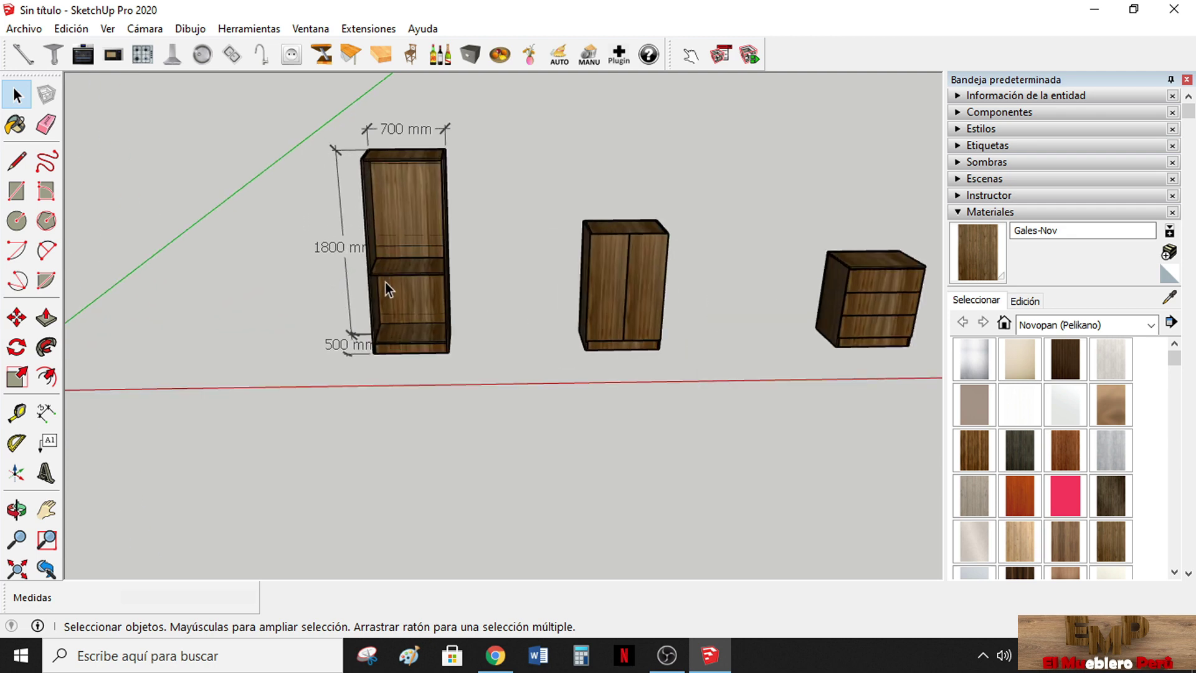
scroll(422, 342, "down", 2)
scroll(422, 342, "down", 2)
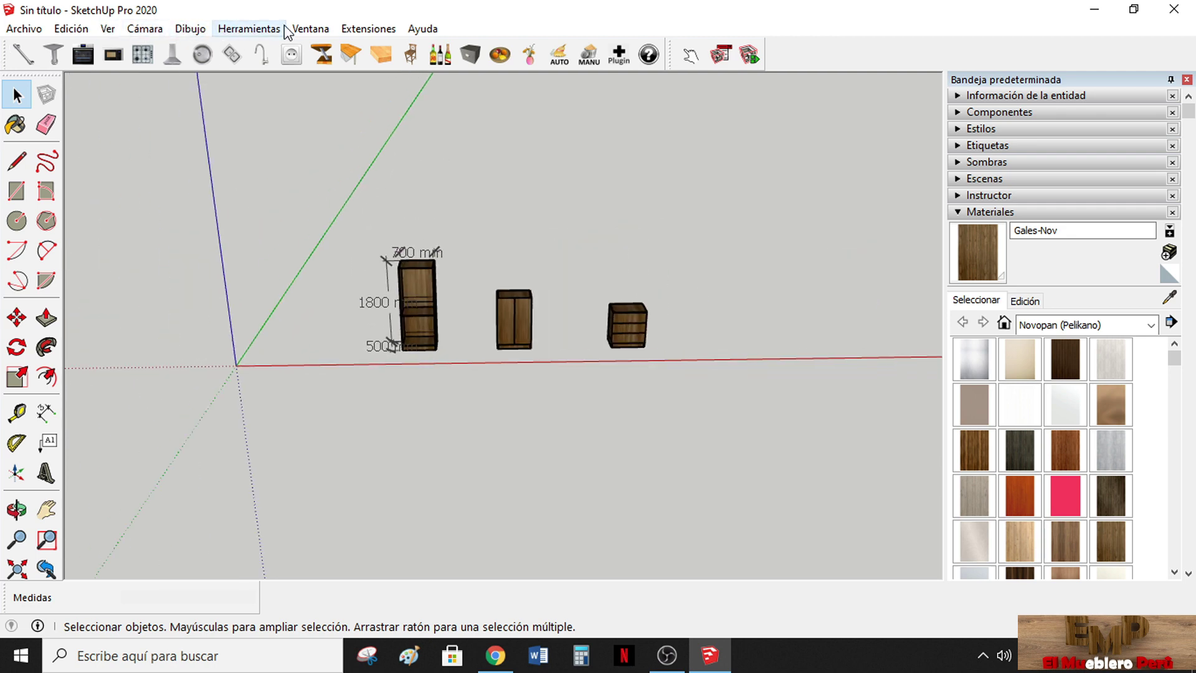
left_click(308, 29)
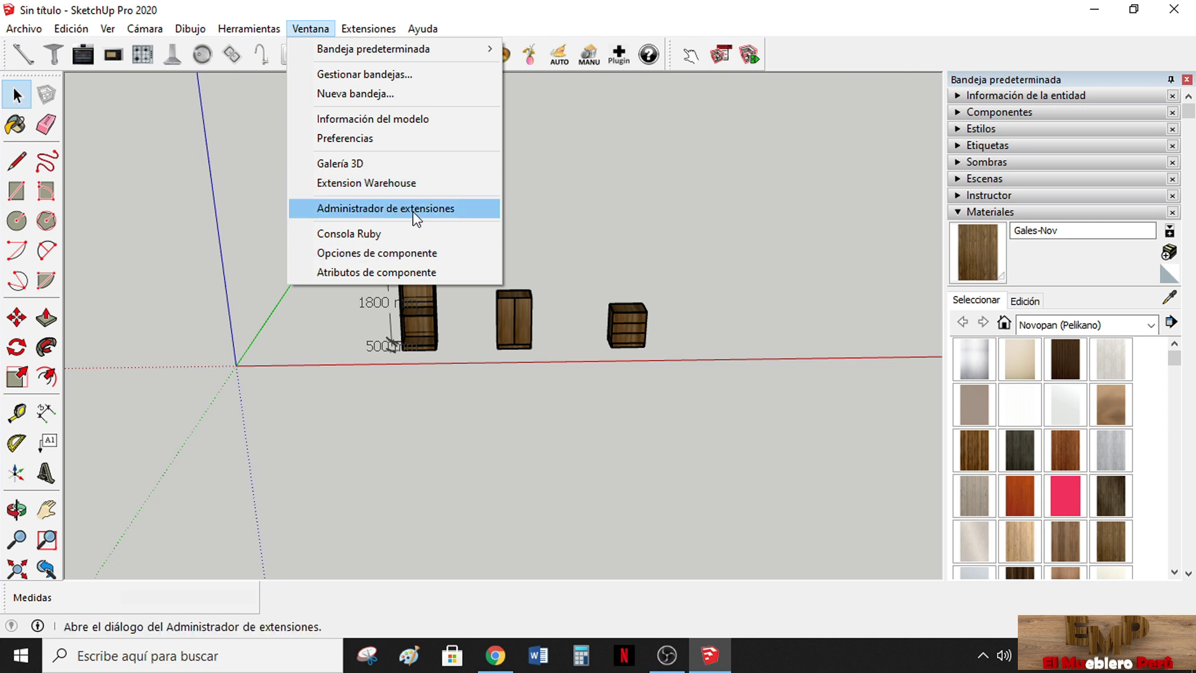
Install the extension from Descargas > FredoScale.rbz through the Extension Manager
left_click(361, 209)
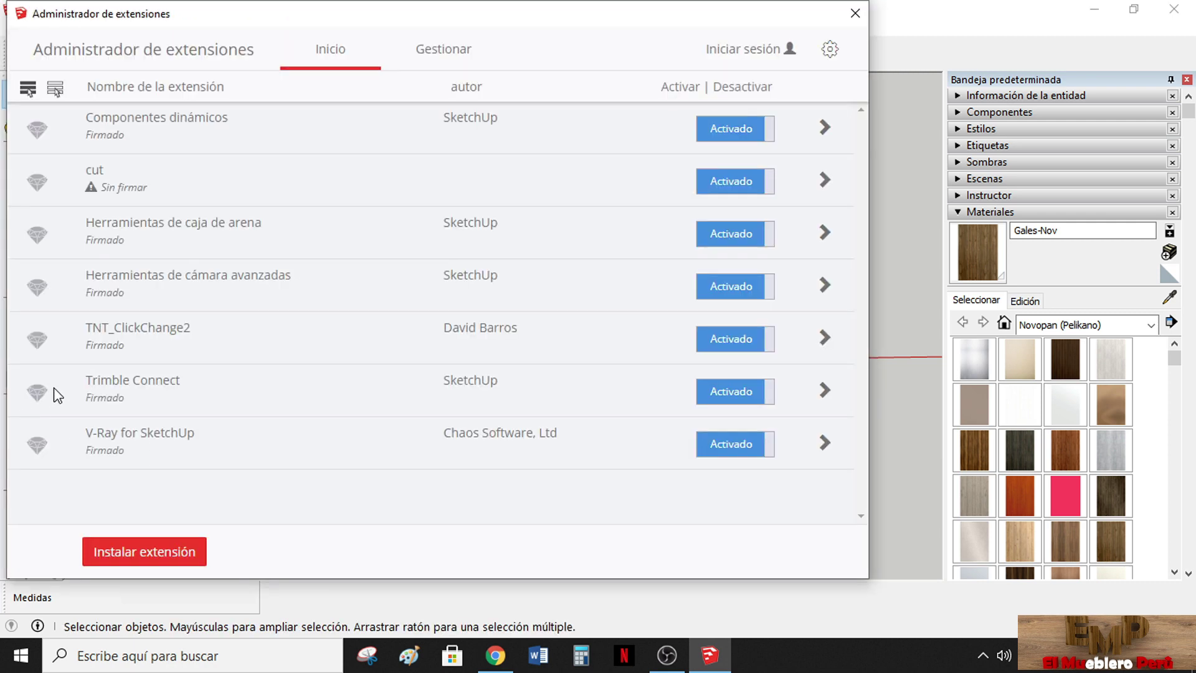
left_click(160, 562)
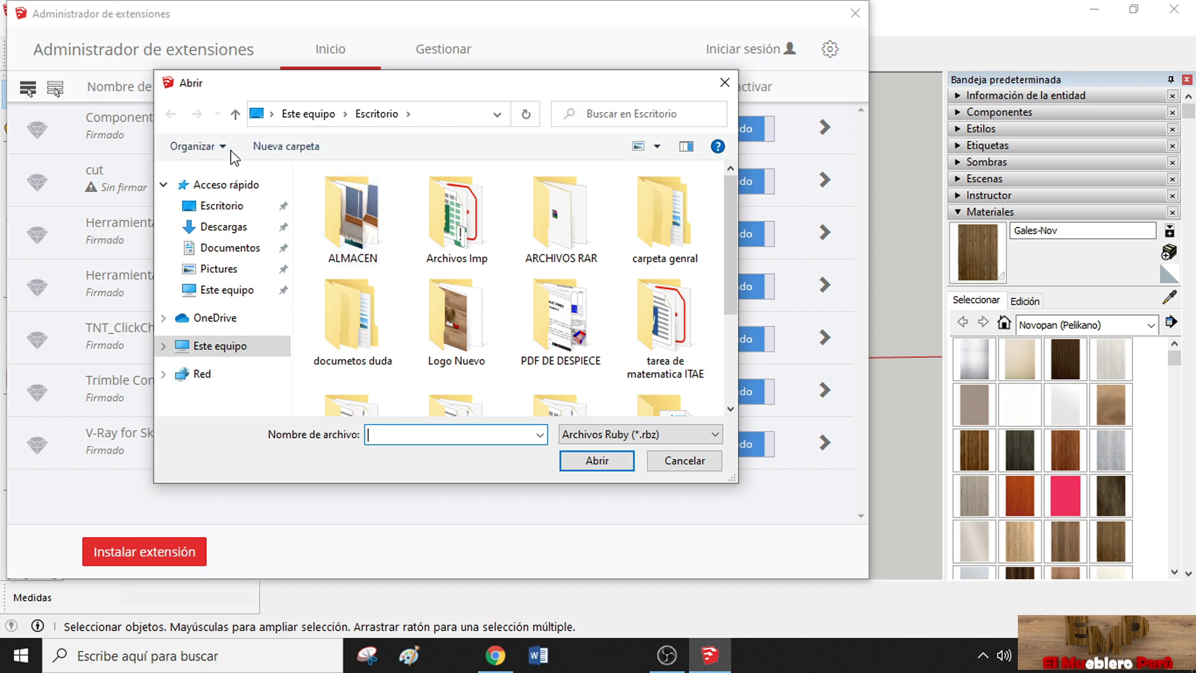
left_click(222, 228)
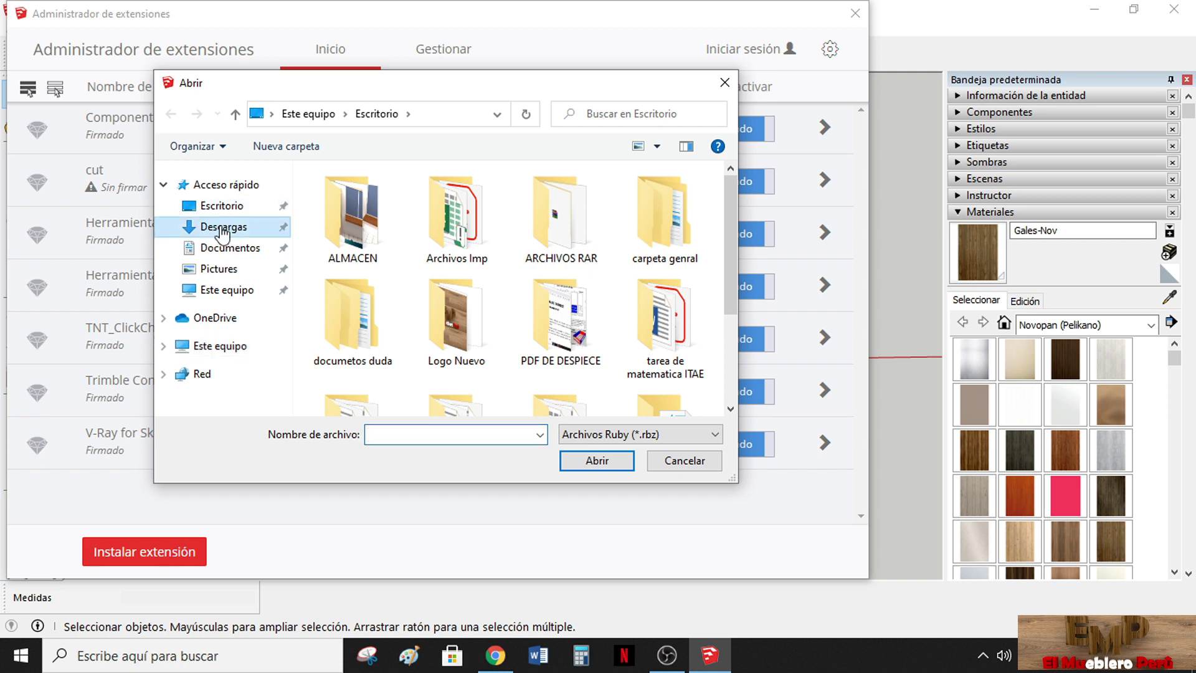
scroll(430, 267, "down", 1)
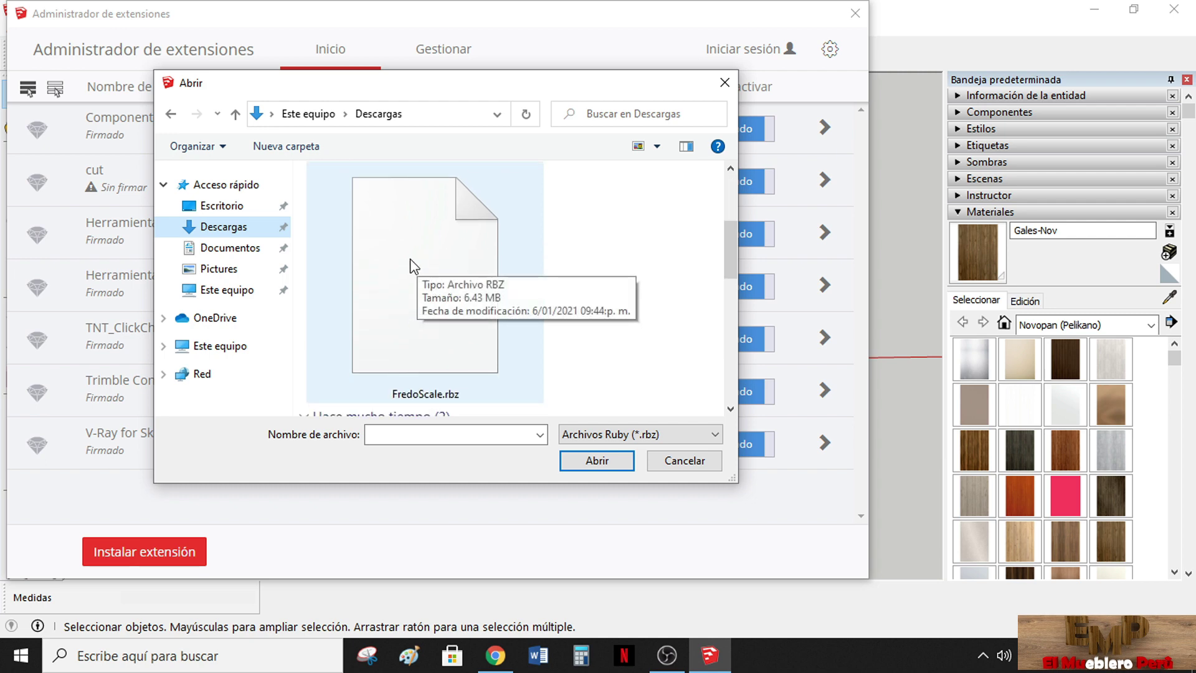
left_click(430, 263)
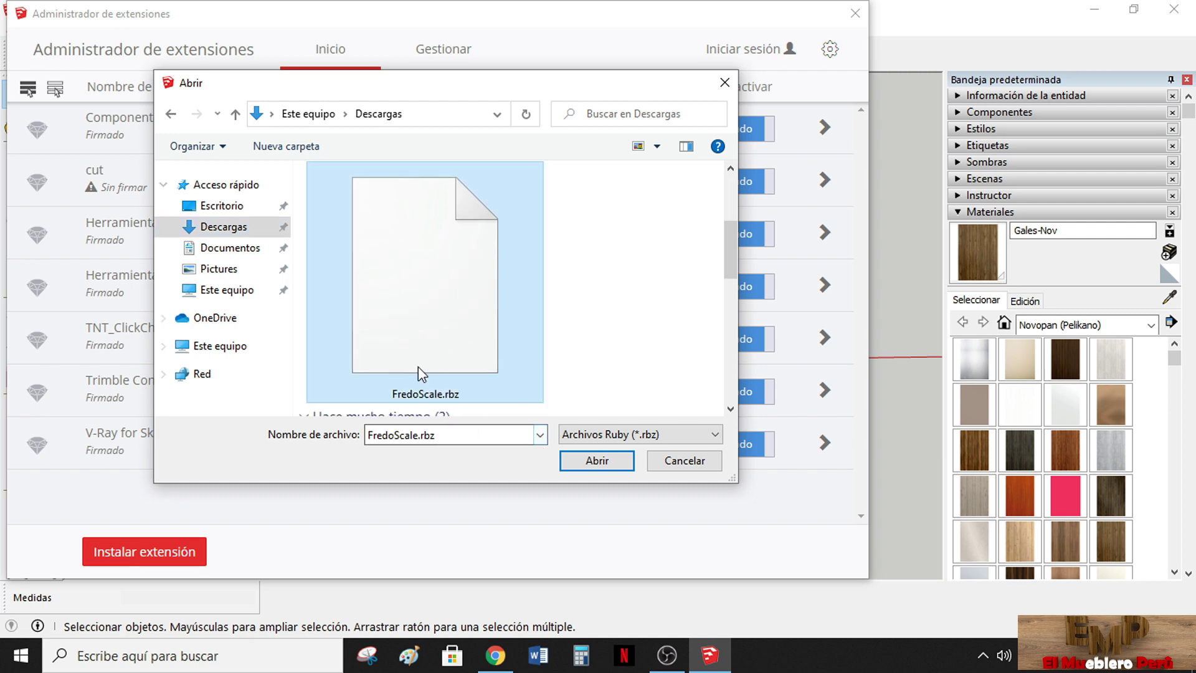
left_click(595, 461)
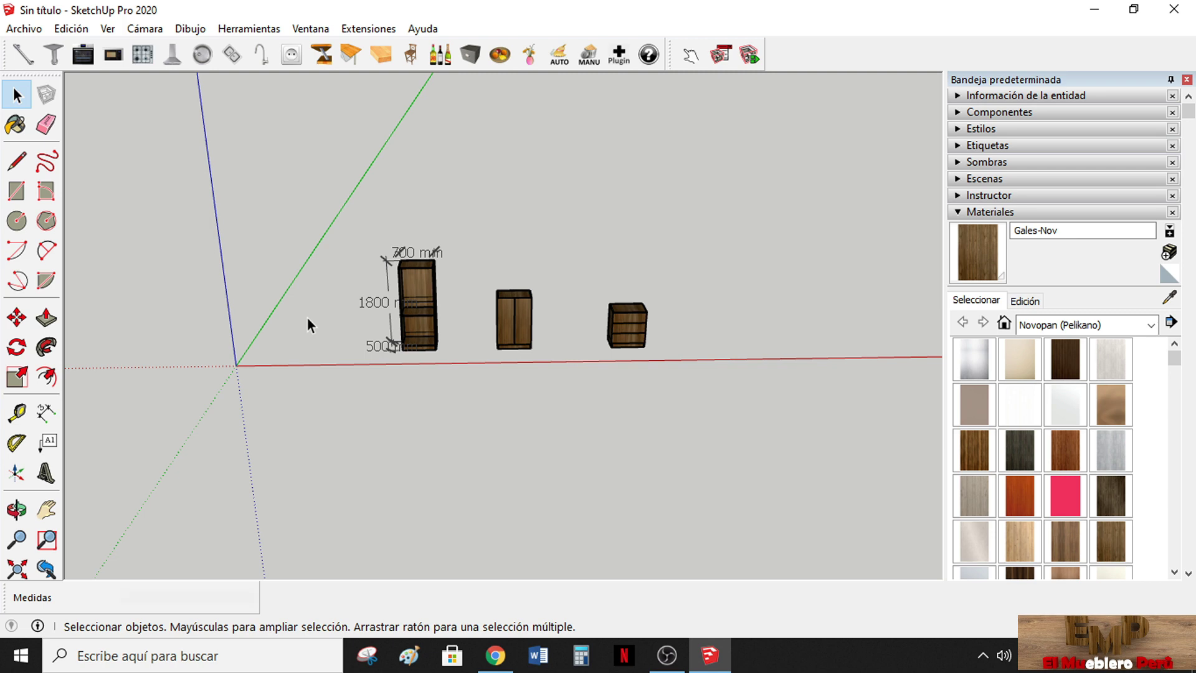
scroll(315, 281, "down", 2)
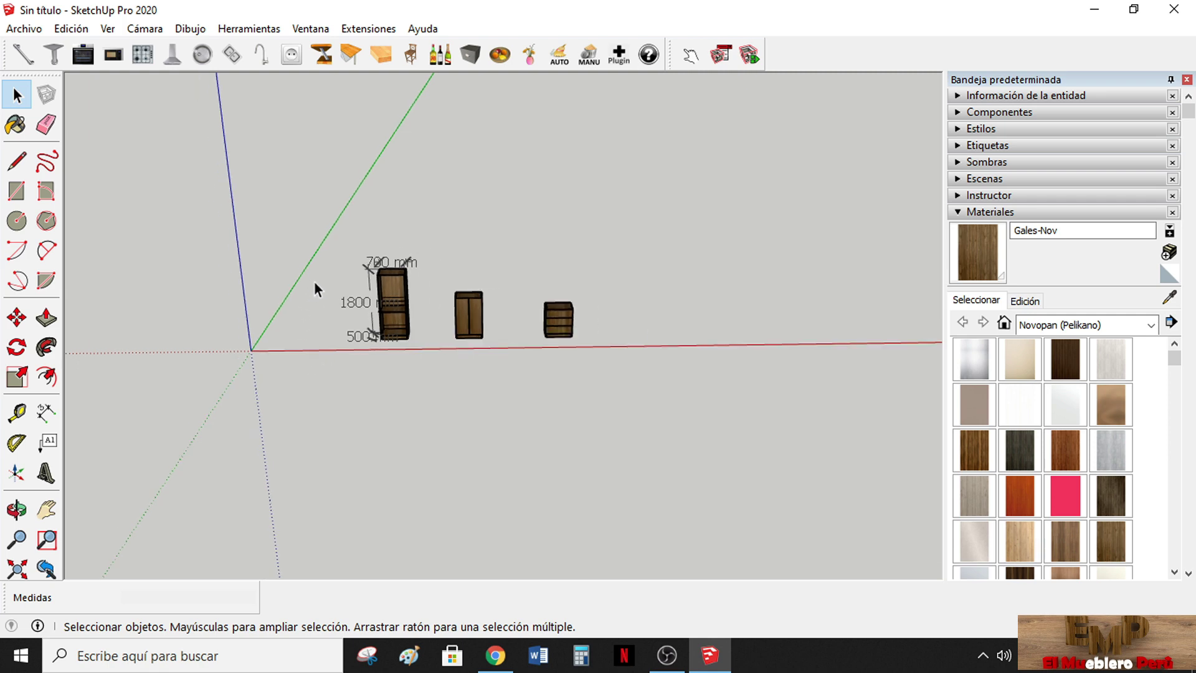
scroll(361, 373, "down", 2)
scroll(241, 226, "up", 3)
scroll(341, 231, "up", 3)
scroll(450, 315, "down", 2)
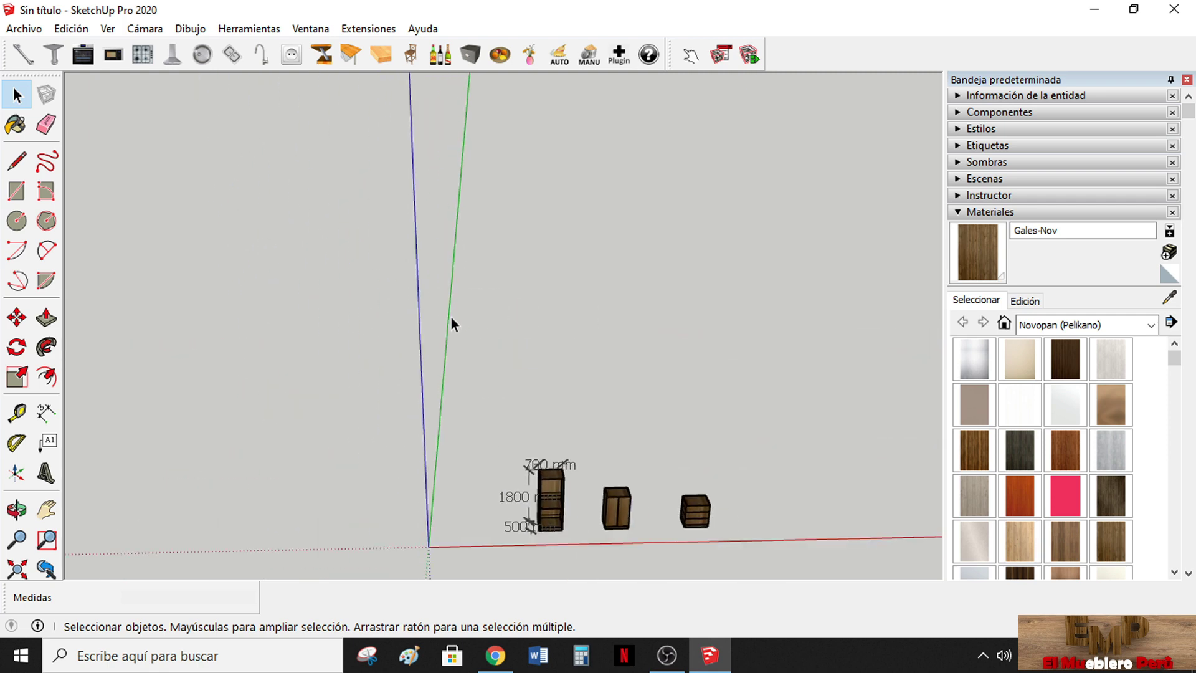
scroll(560, 390, "down", 2)
scroll(561, 392, "up", 1)
scroll(623, 405, "down", 1)
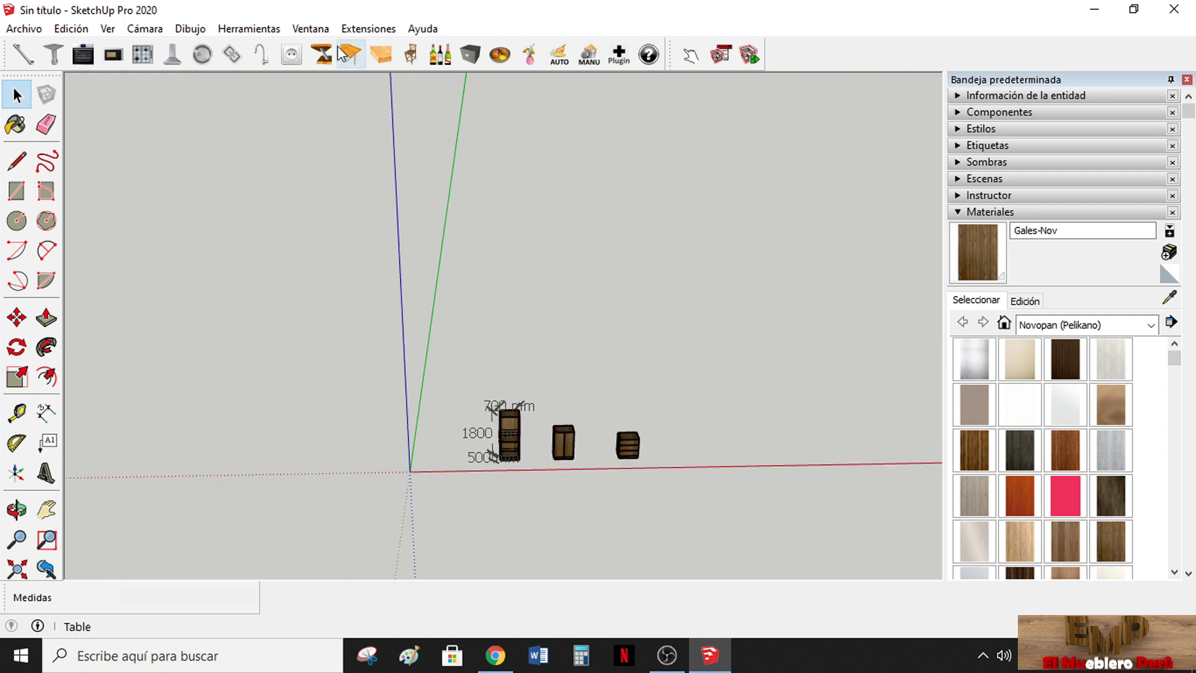
left_click(311, 28)
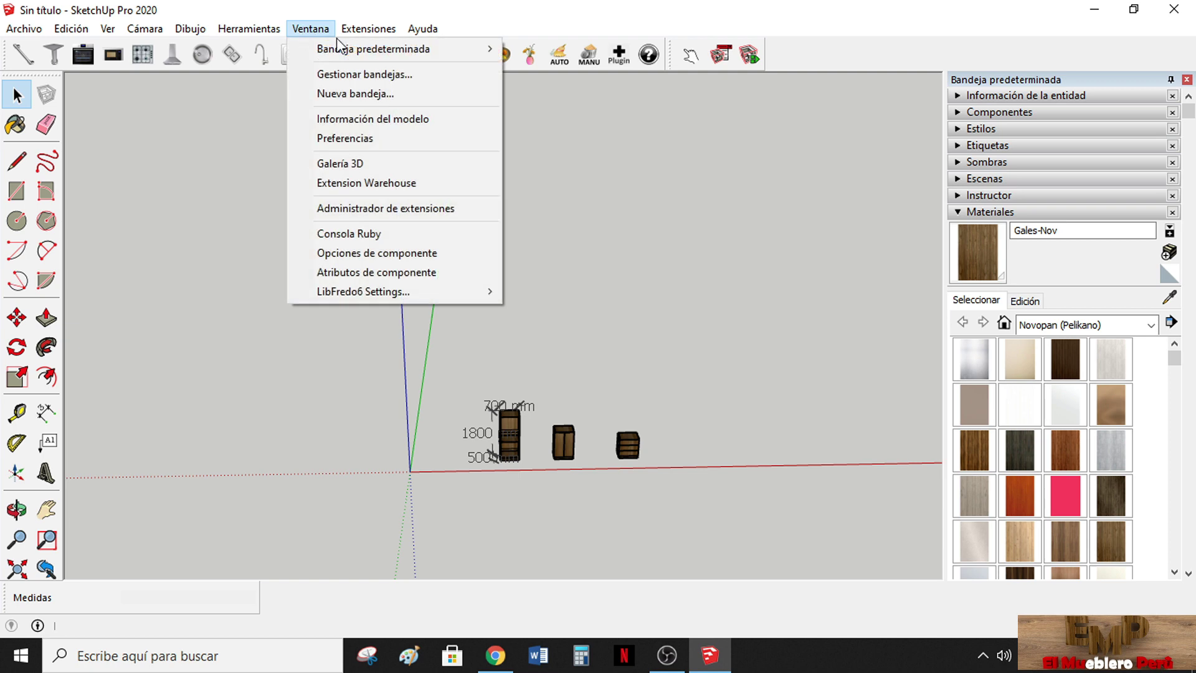
left_click(682, 294)
scroll(693, 298, "down", 2)
scroll(723, 380, "up", 1)
scroll(766, 405, "up", 2)
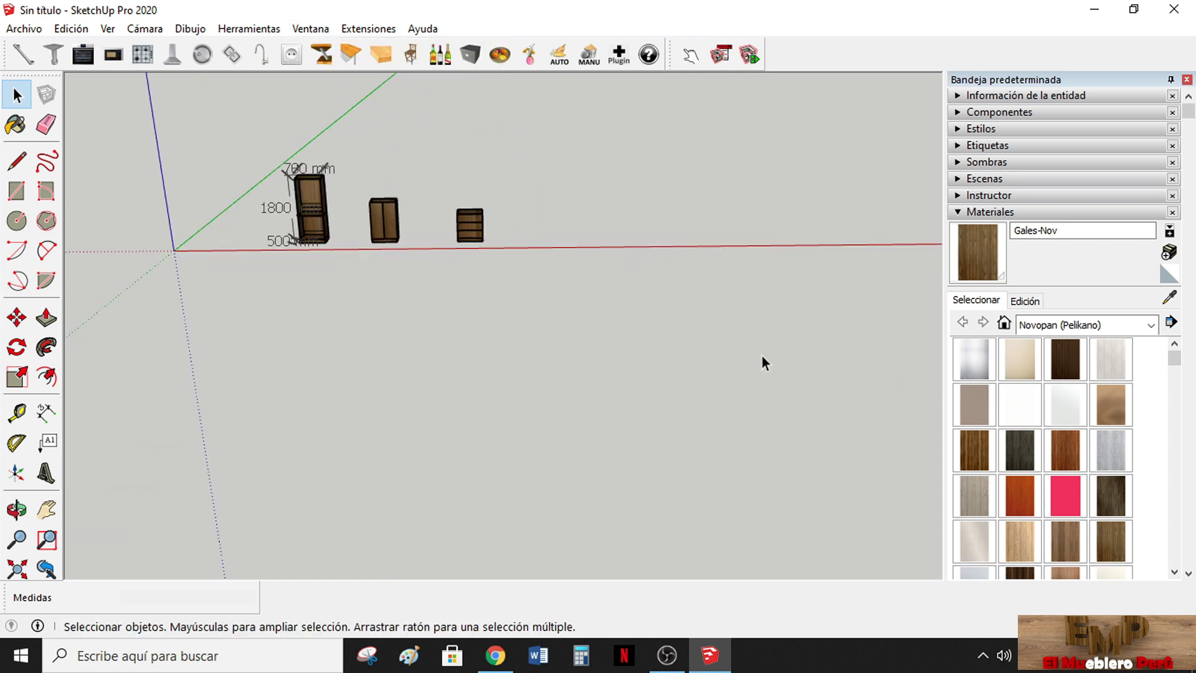
scroll(671, 249, "up", 1)
scroll(682, 285, "down", 2)
scroll(633, 206, "down", 1)
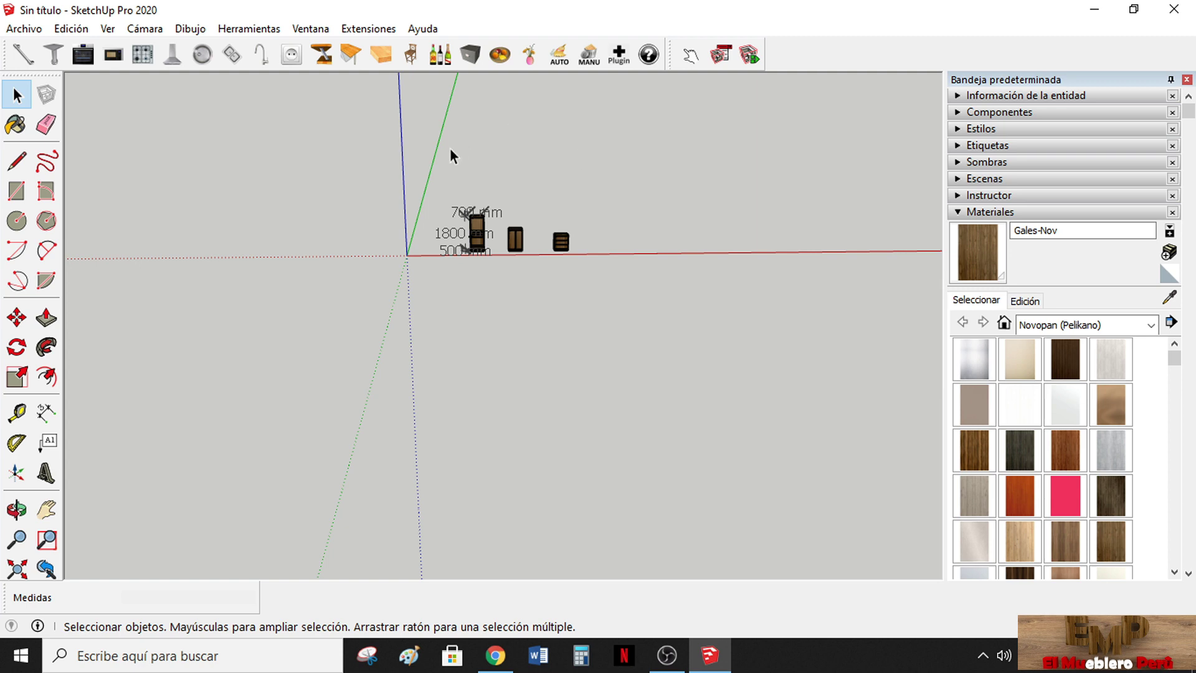
scroll(461, 163, "up", 3)
scroll(642, 299, "up", 2)
middle_click_drag(685, 381, 626, 255)
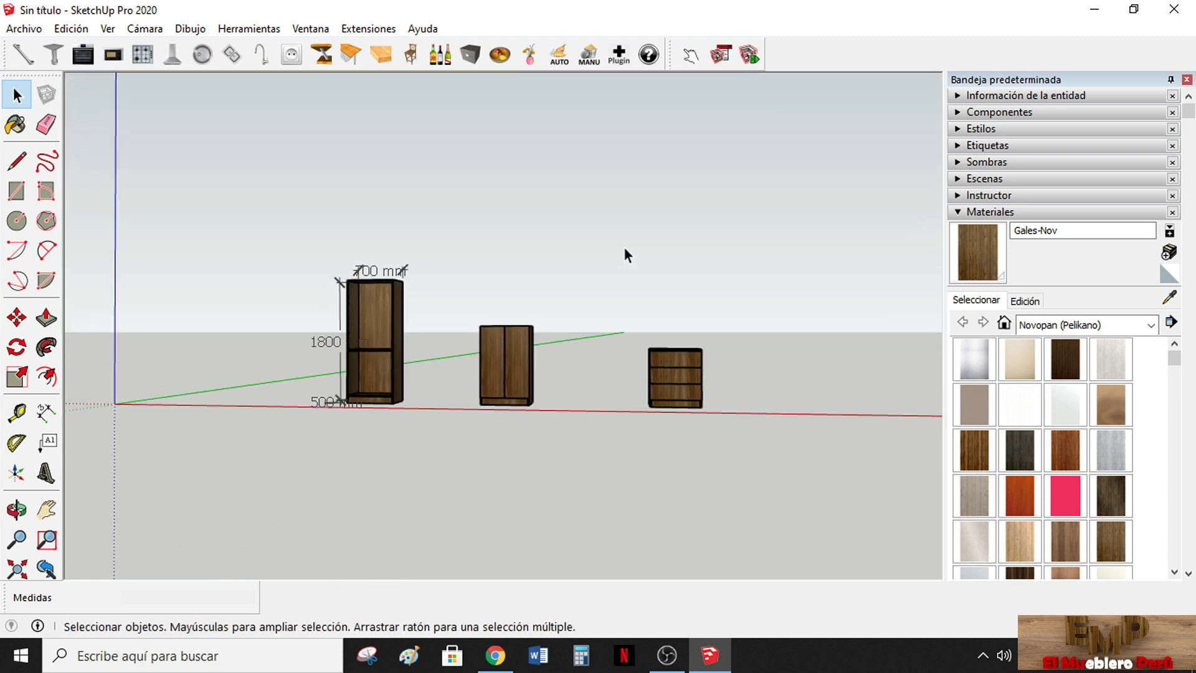
scroll(195, 197, "down", 2)
scroll(197, 199, "up", 2)
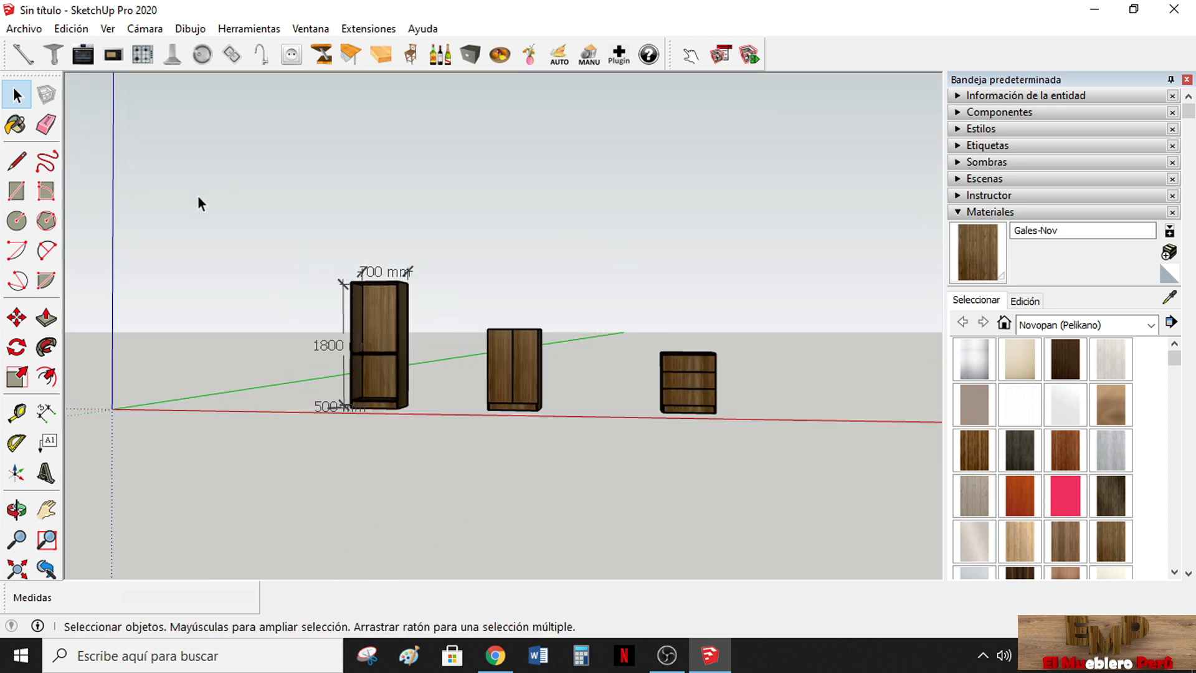
mouse_move(197, 196)
middle_mouse_down()
mouse_move(339, 189)
mouse_move(447, 208)
middle_mouse_up()
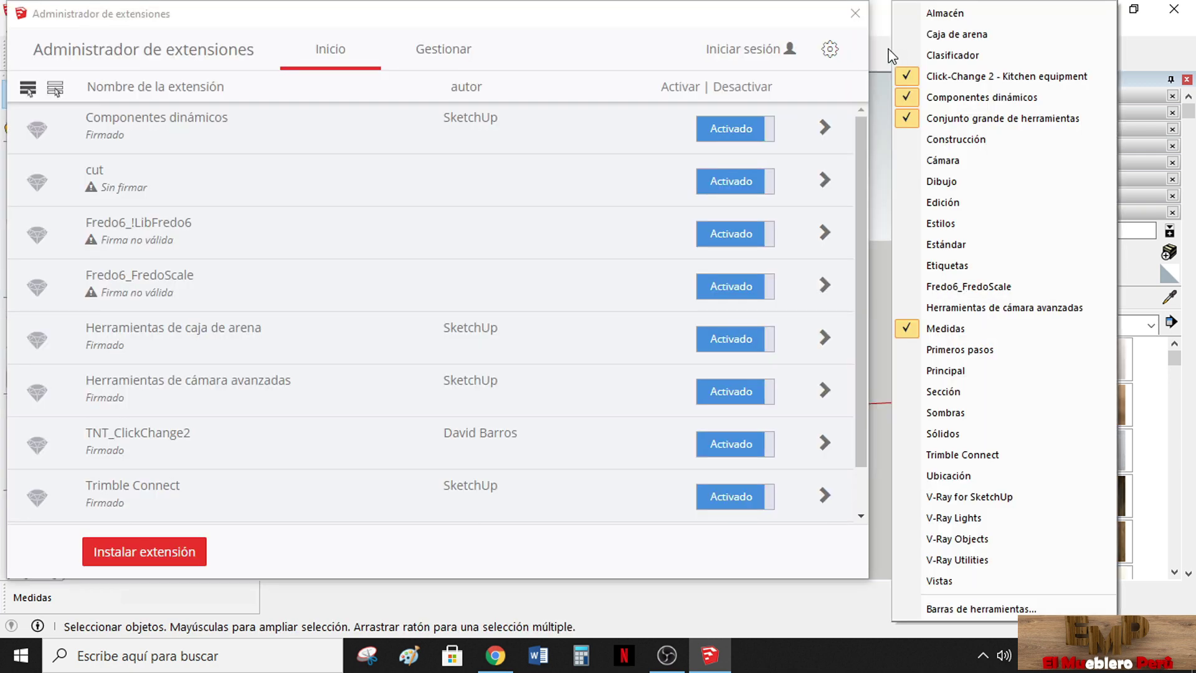
left_click(880, 39)
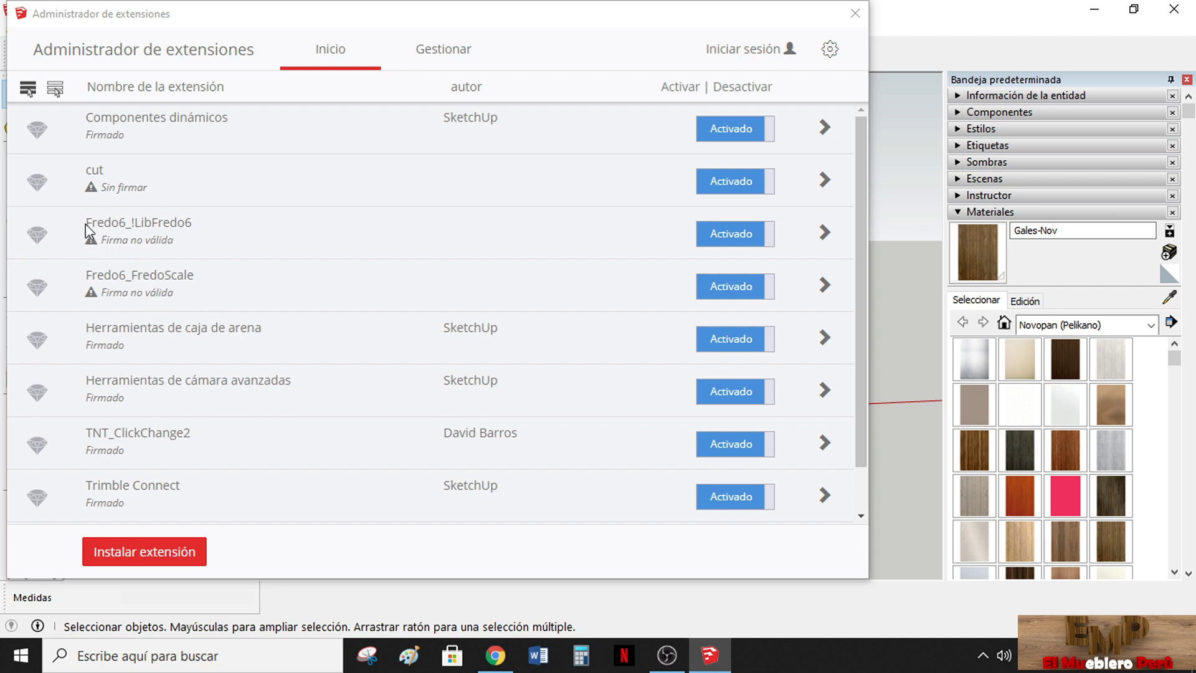
left_click(855, 12)
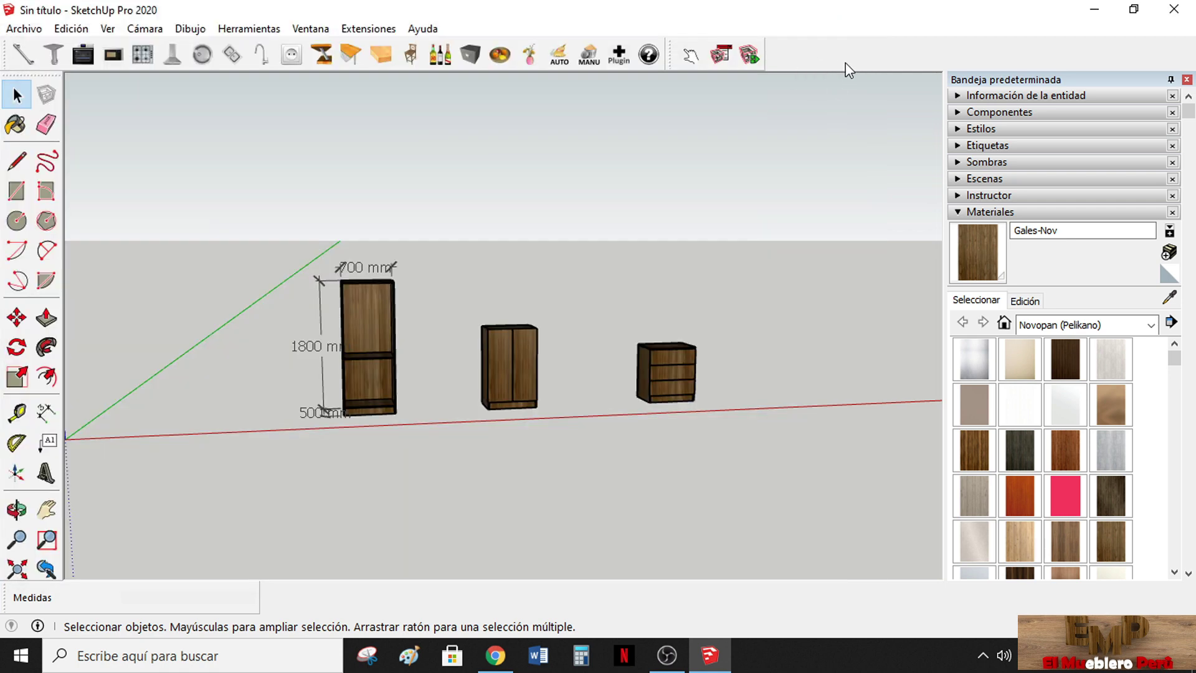
Turn on the Fredo6_FredoScale toolbar, then orbit to look down on the cabinets
right_click(845, 63)
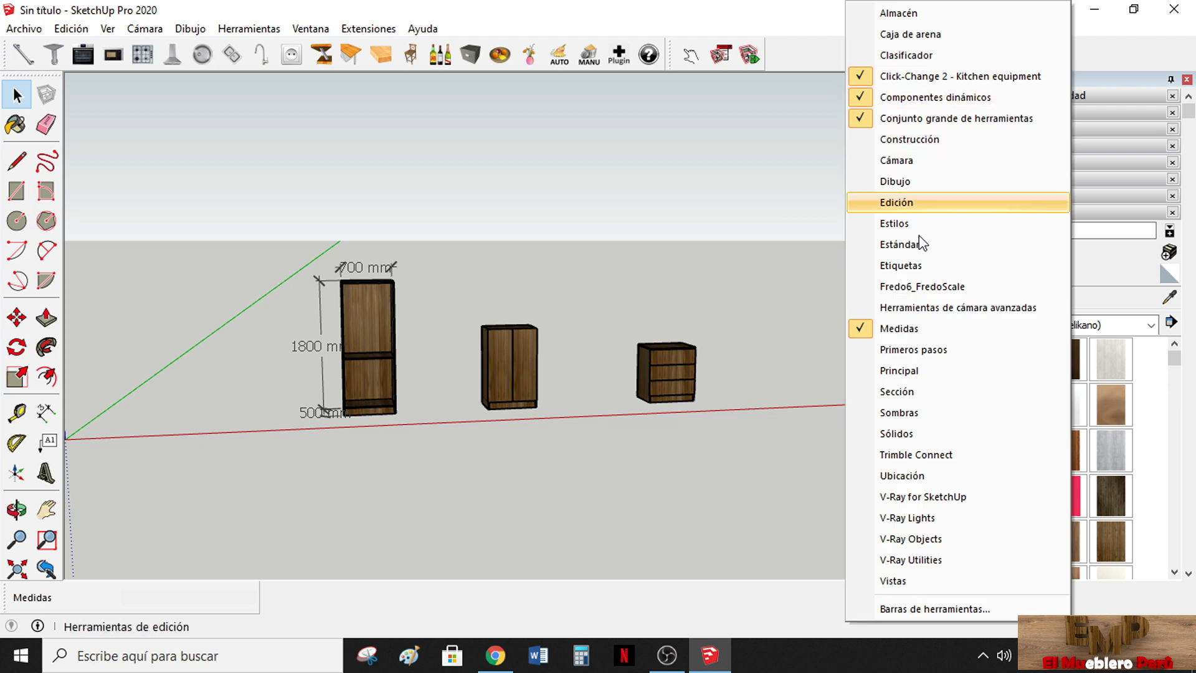
left_click(892, 286)
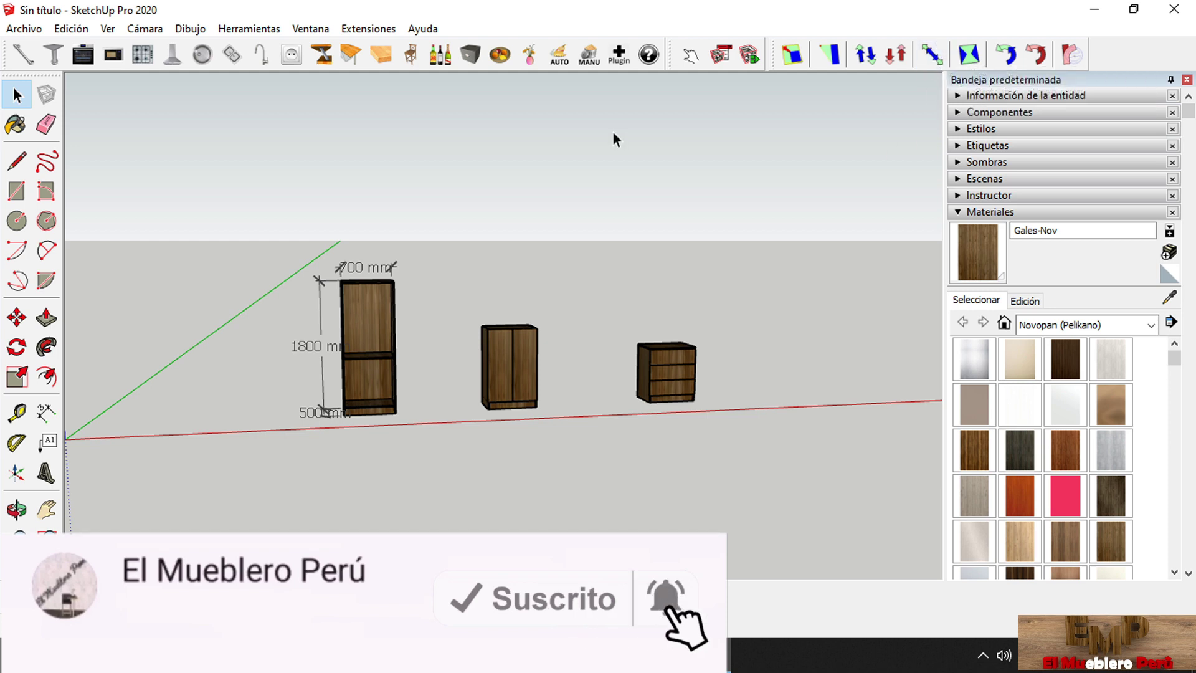
scroll(634, 176, "down", 1)
scroll(439, 248, "up", 2)
scroll(350, 227, "up", 3)
middle_click_drag(349, 223, 338, 191)
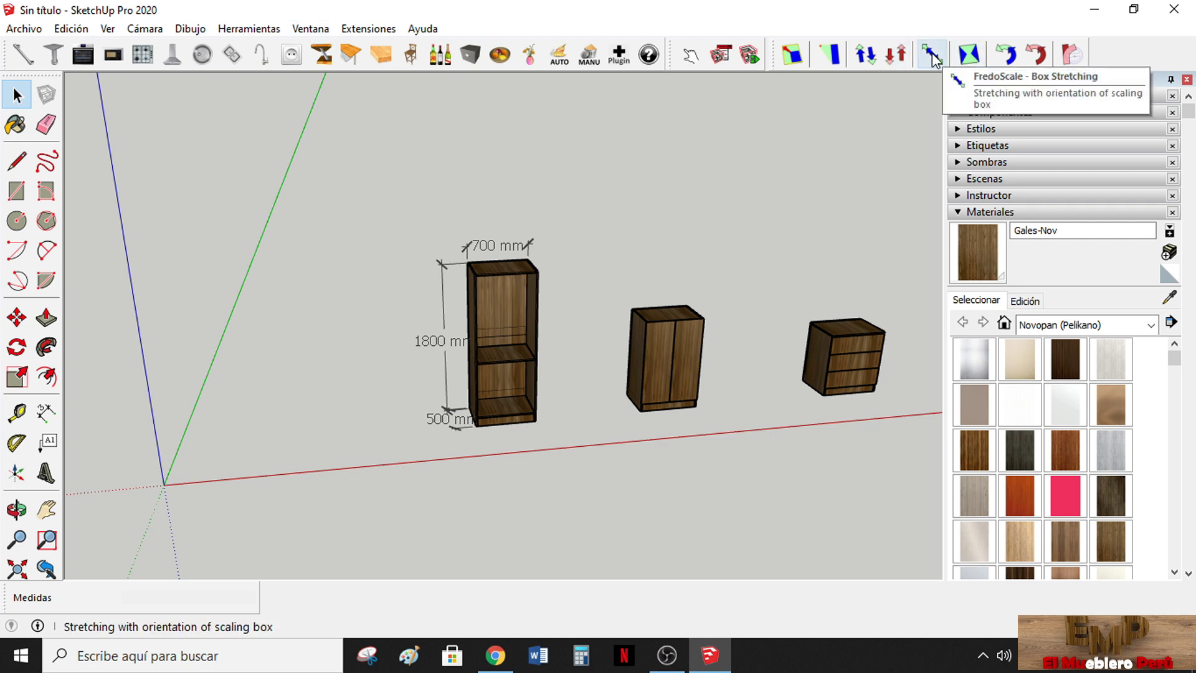
Give redoScale/Box Stretching the shortcut S in Preferences > Mét. abreviados and confirm with Aceptar
left_click(309, 29)
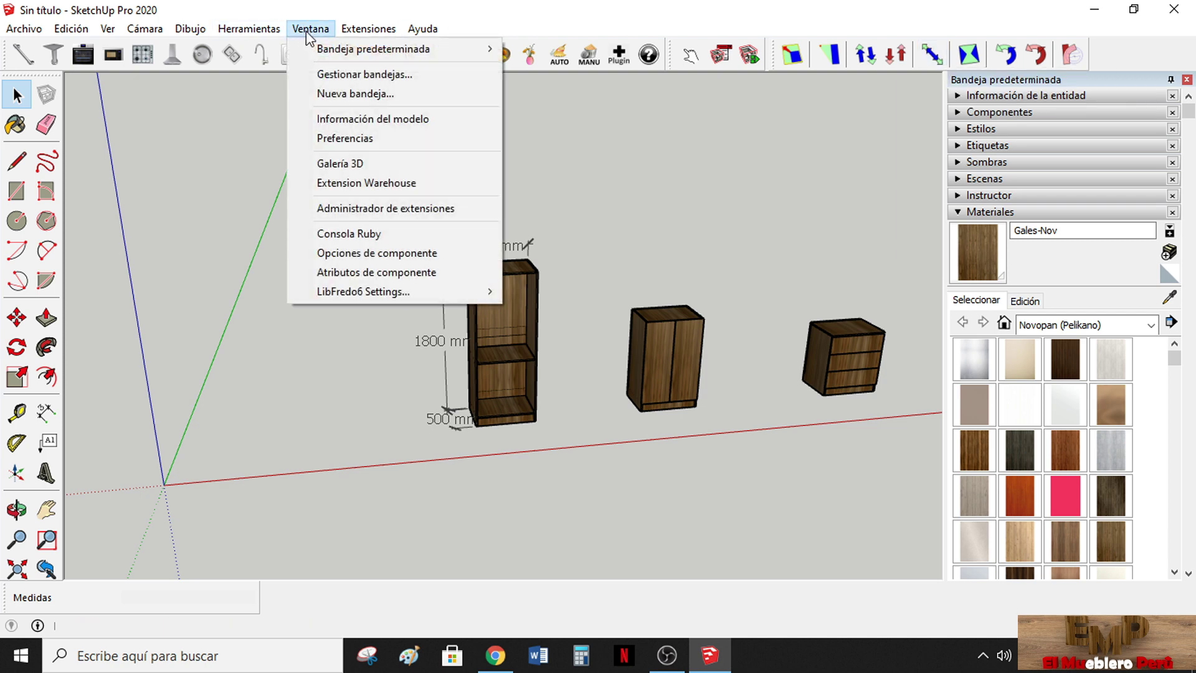
left_click(371, 142)
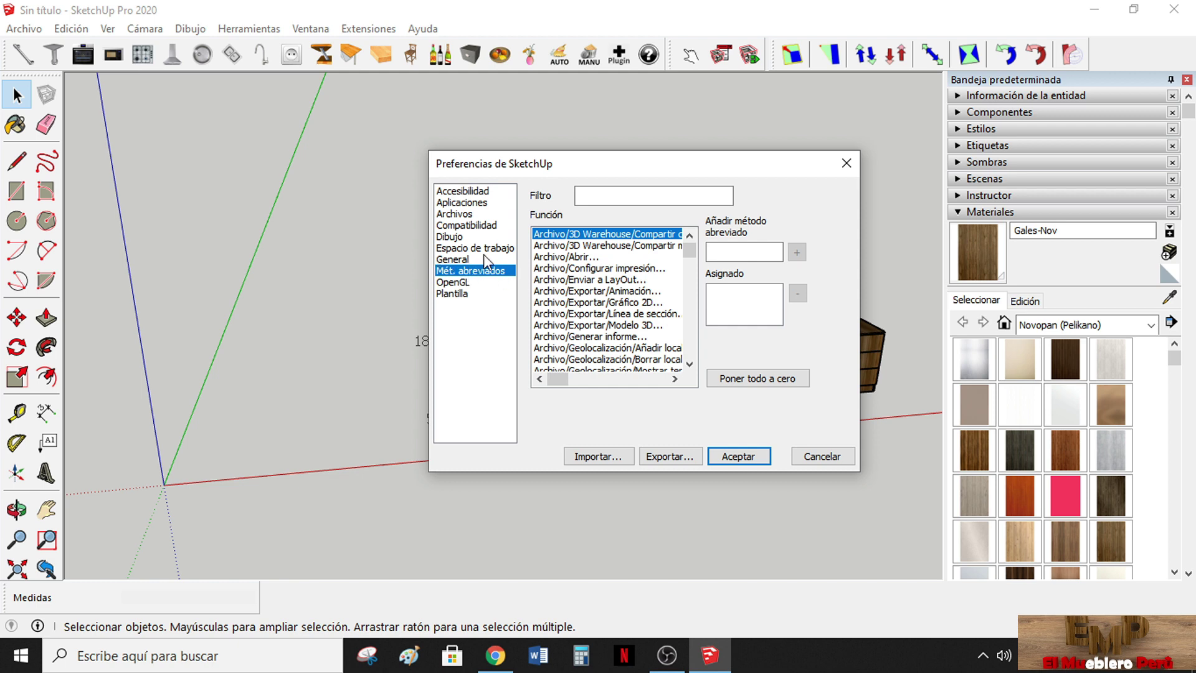
left_click(613, 199)
type("BO")
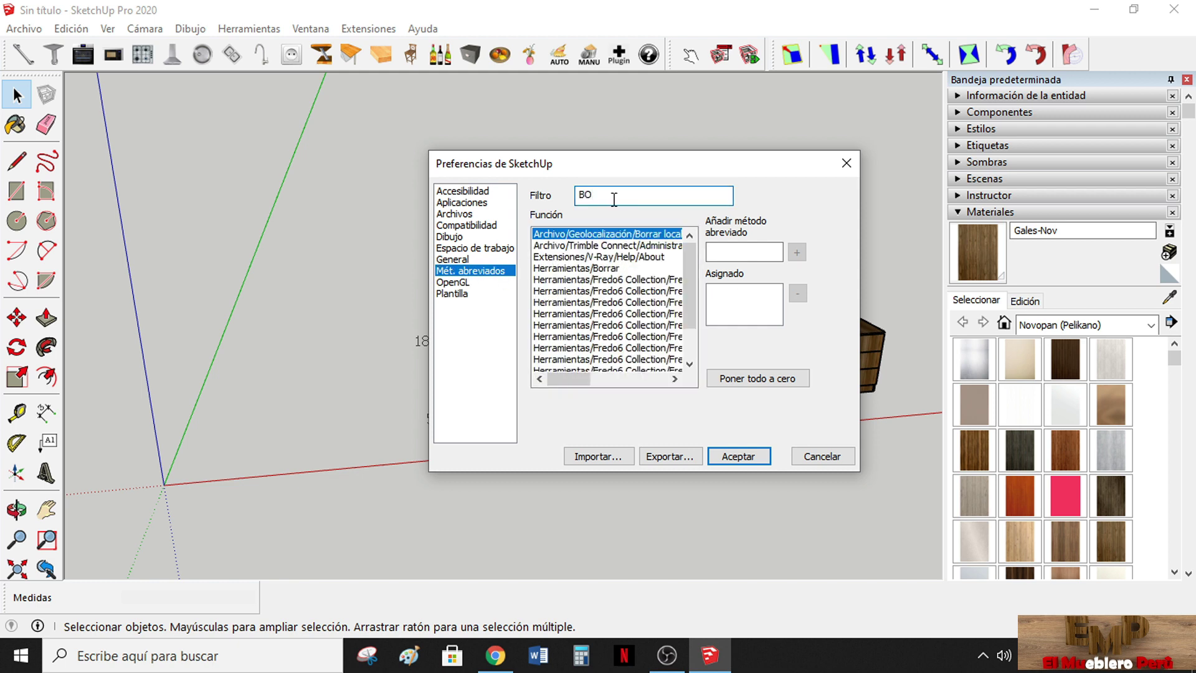
type("X")
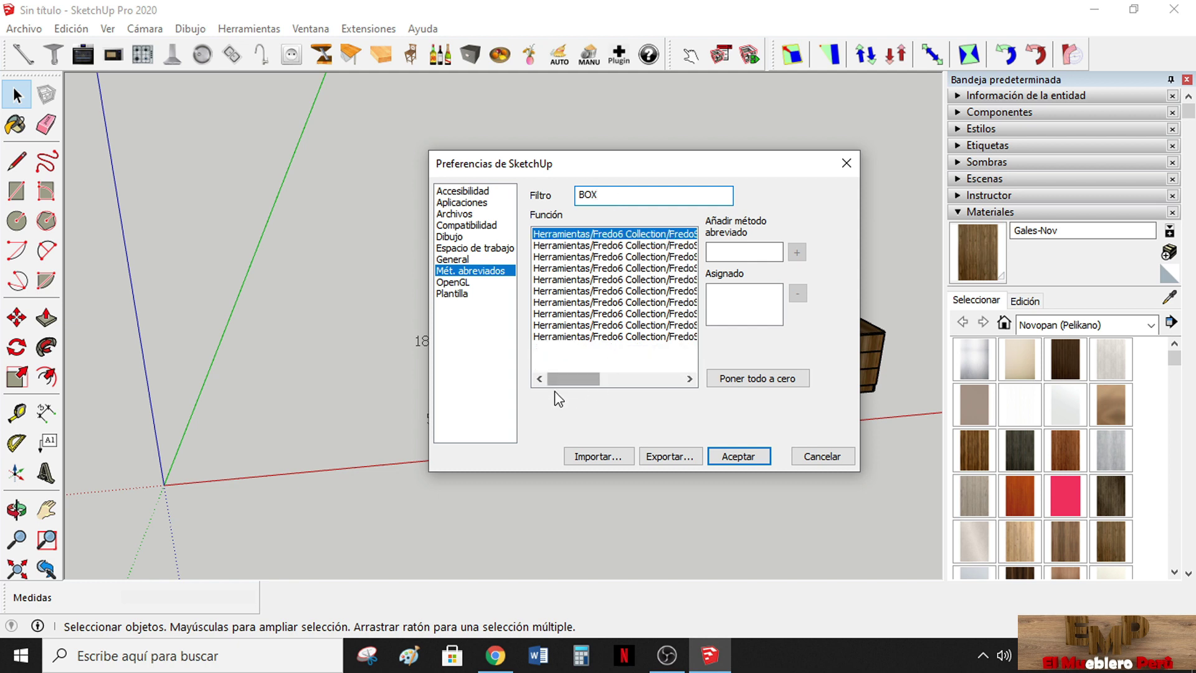
left_click_drag(569, 382, 615, 383)
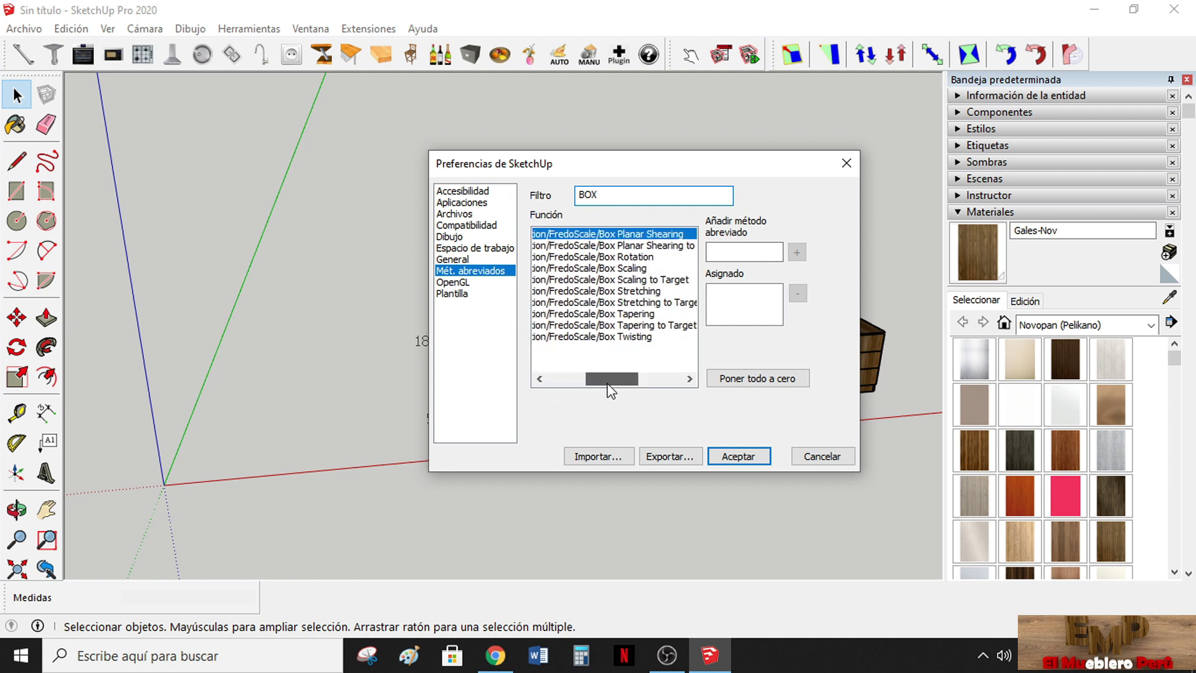
left_click(622, 292)
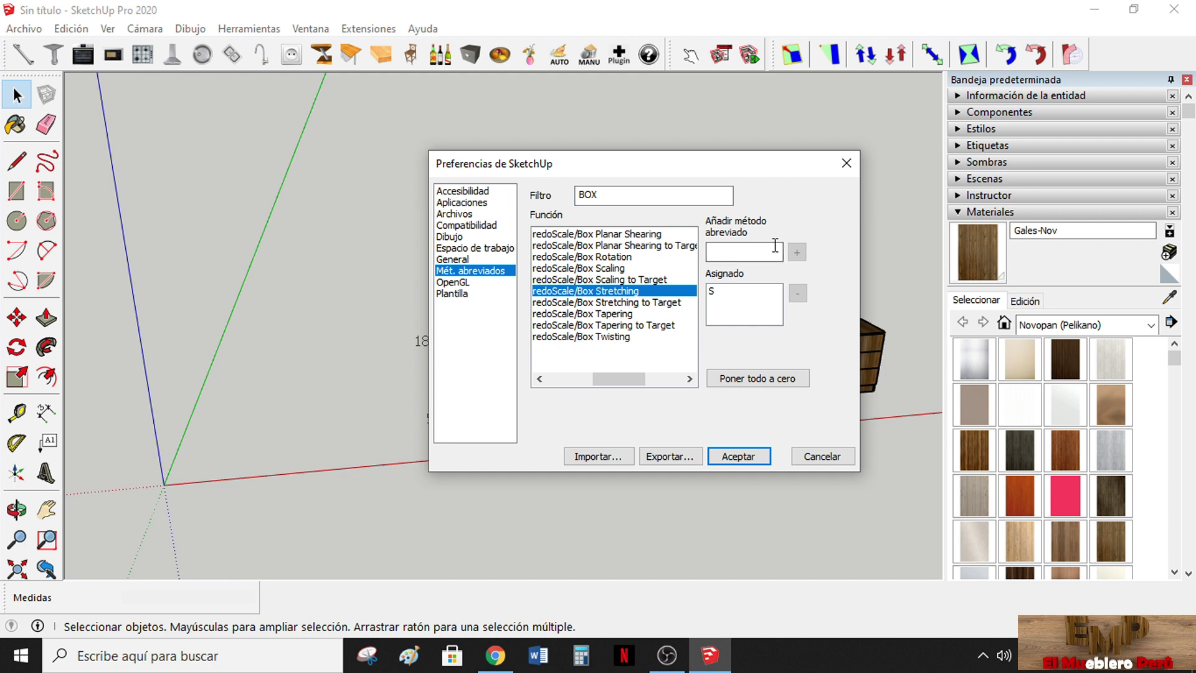
left_click(723, 295)
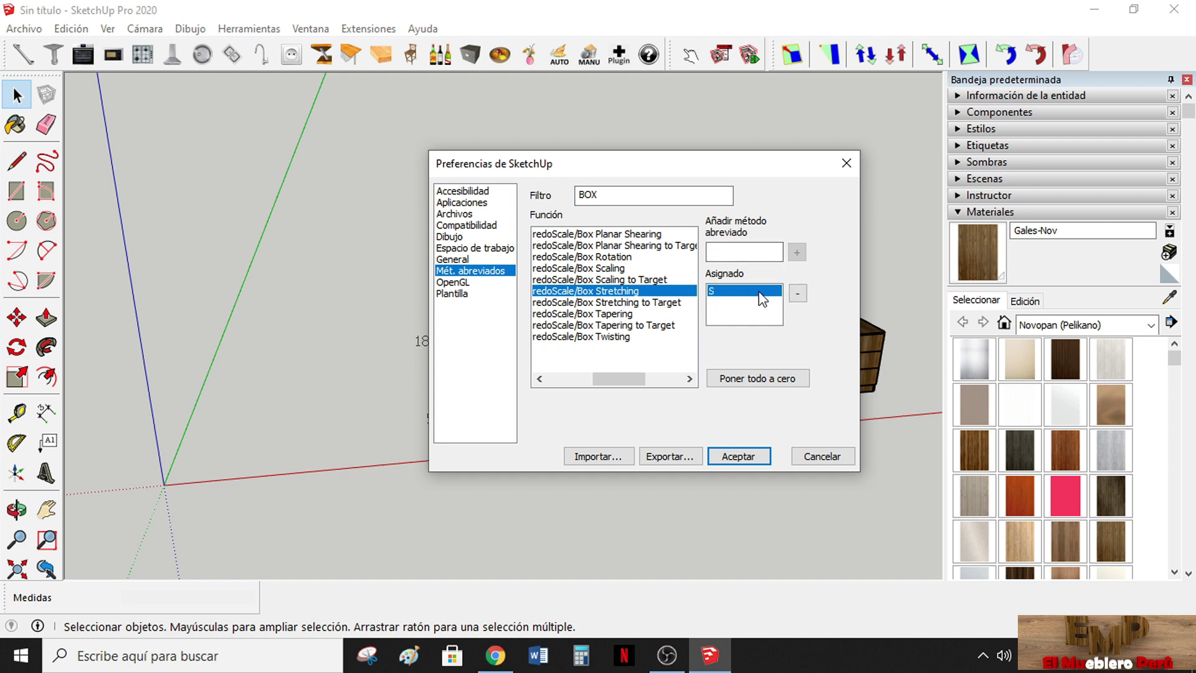
left_click(799, 293)
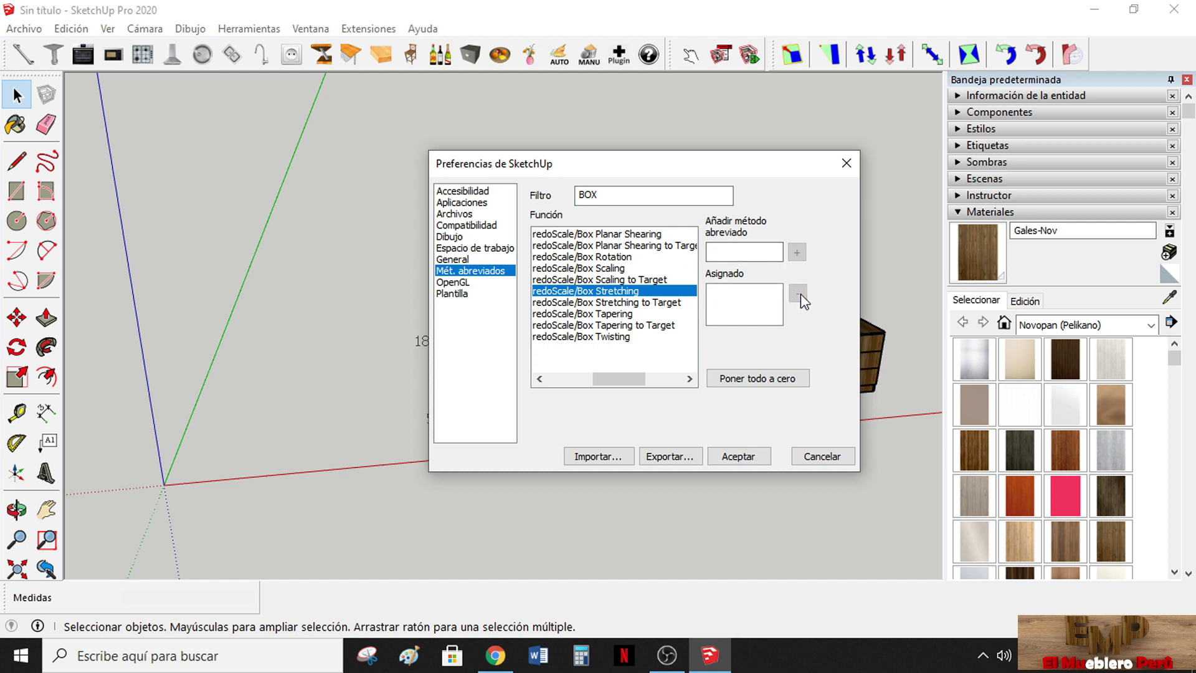
left_click(754, 256)
type("S")
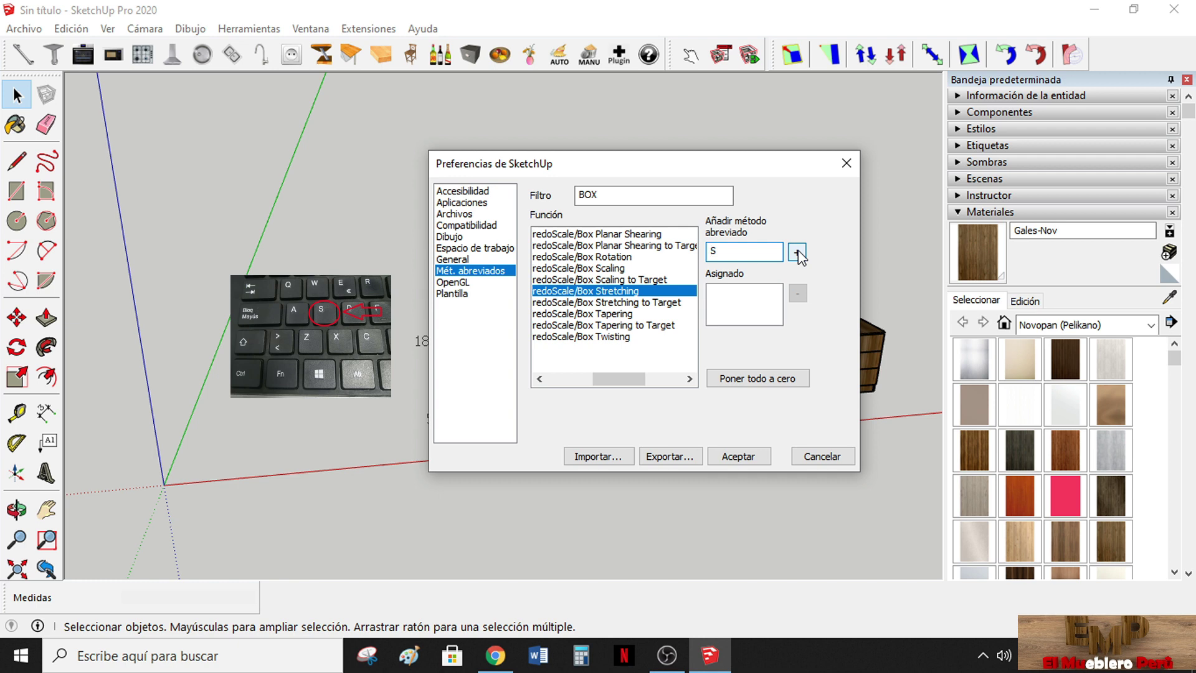
left_click(797, 252)
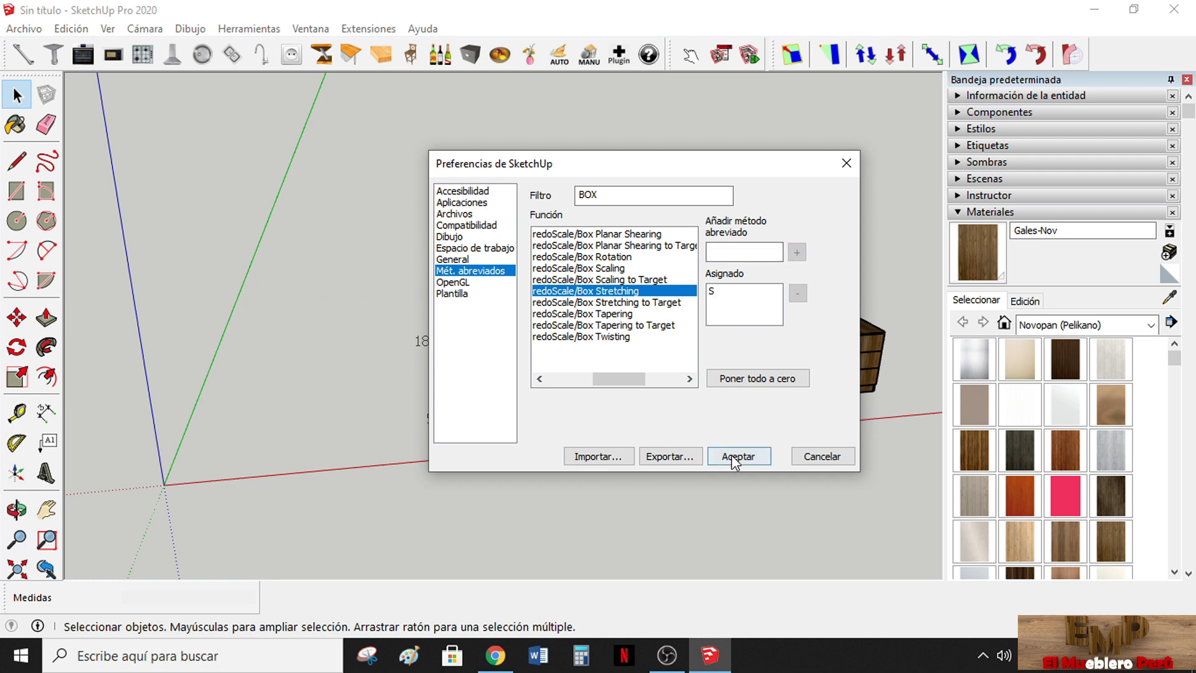
left_click(750, 457)
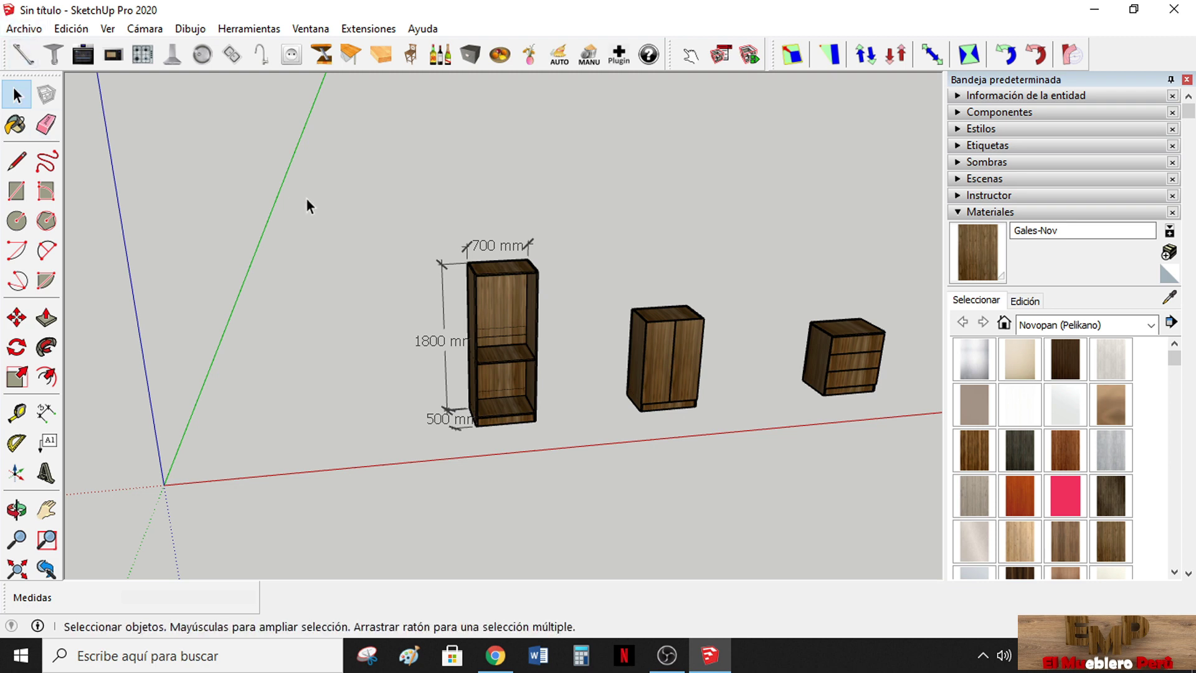
Try Box Stretching with S and select the tall cabinet, then clear the selection
scroll(305, 197, "down", 2)
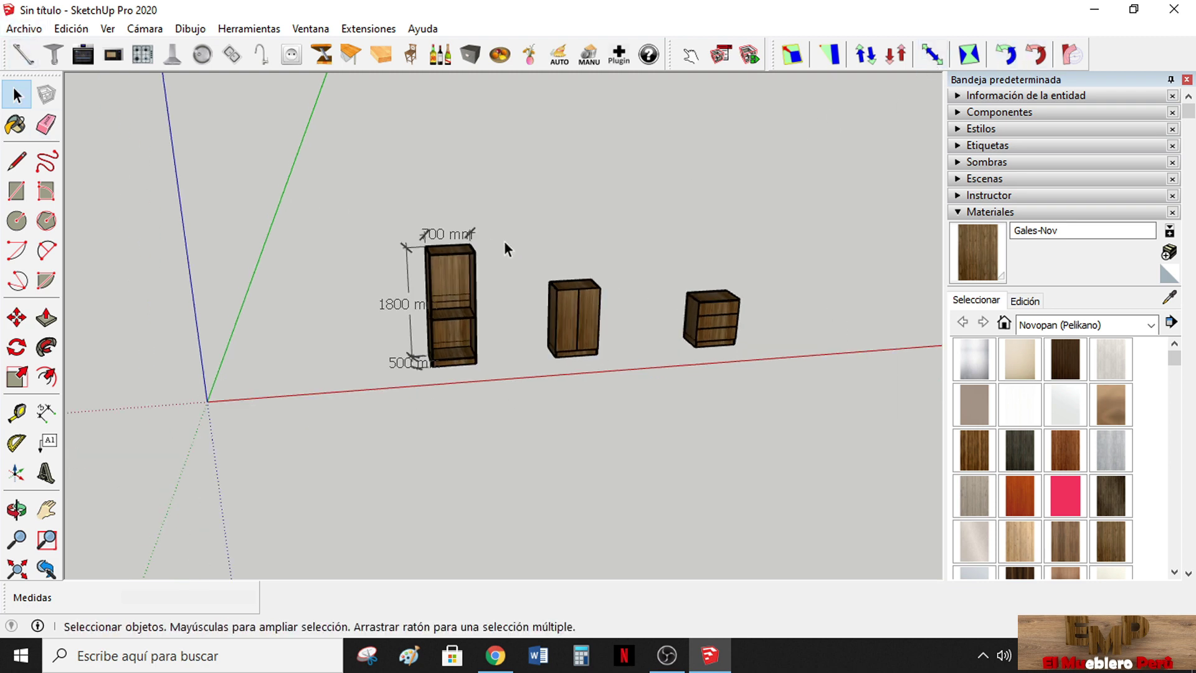
scroll(459, 299, "up", 2)
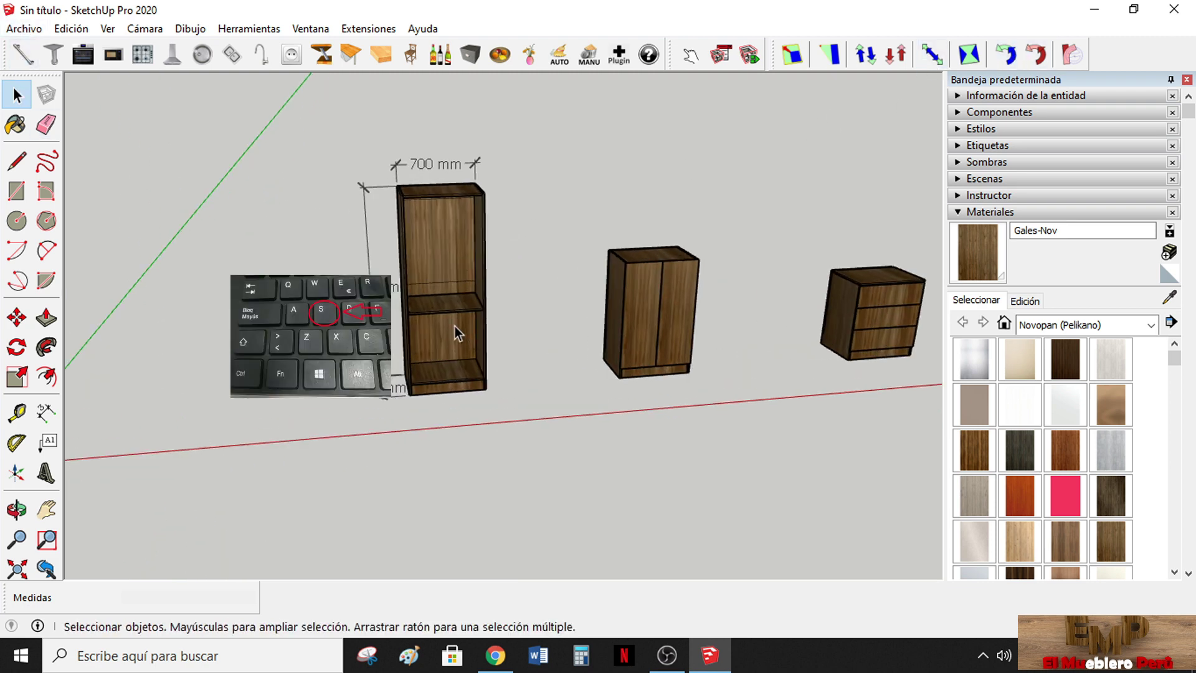
key("s")
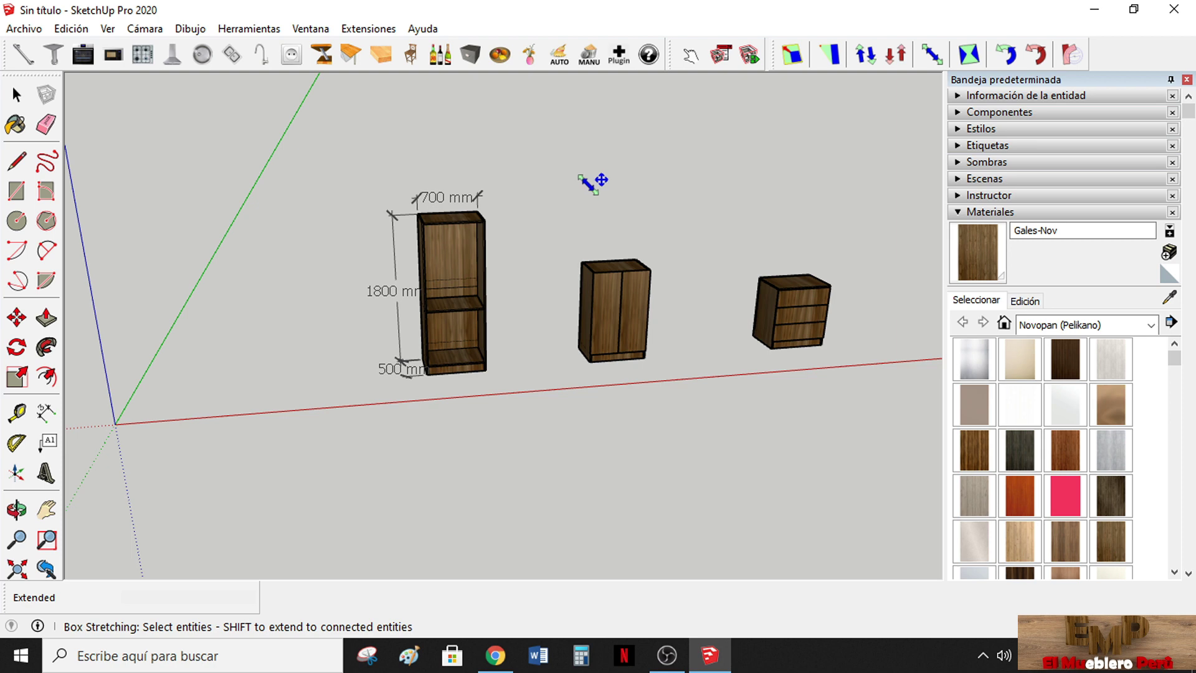
left_click(17, 95)
scroll(300, 180, "down", 2)
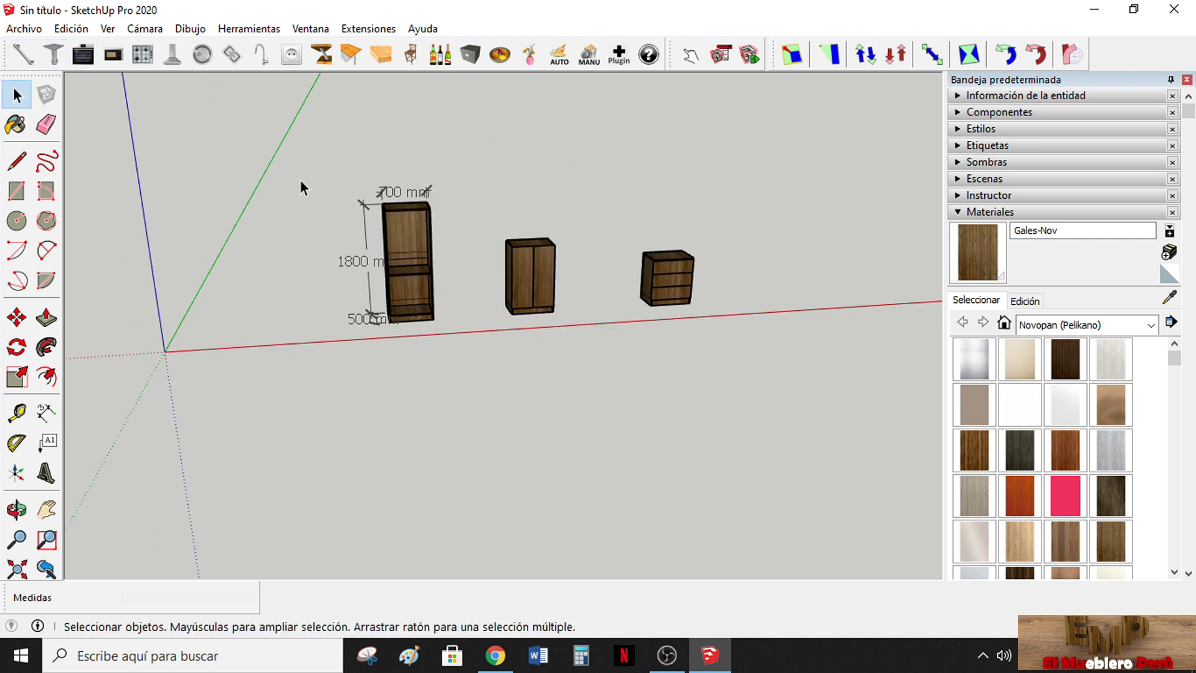
left_click(391, 253)
left_click(486, 367)
scroll(430, 210, "up", 3)
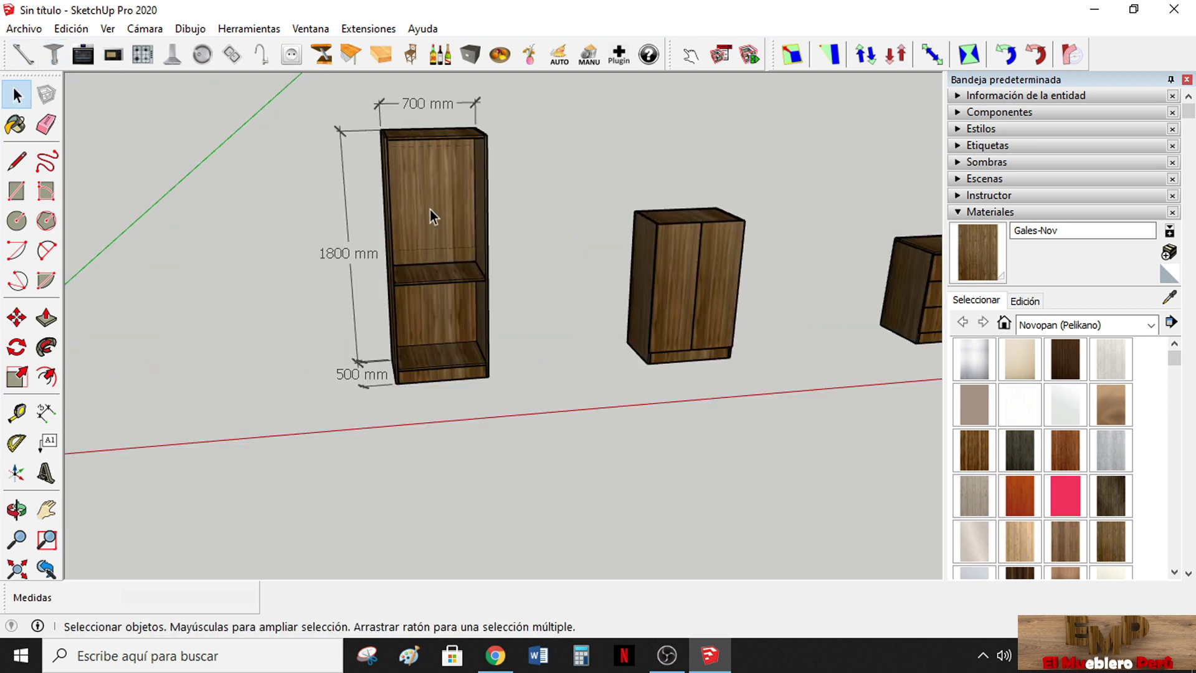
scroll(447, 204, "down", 2)
Orbit to a frontal view, reselect the tall cabinet and start Box Stretching to show its grips
middle_click_drag(447, 204, 411, 243)
scroll(434, 195, "up", 3)
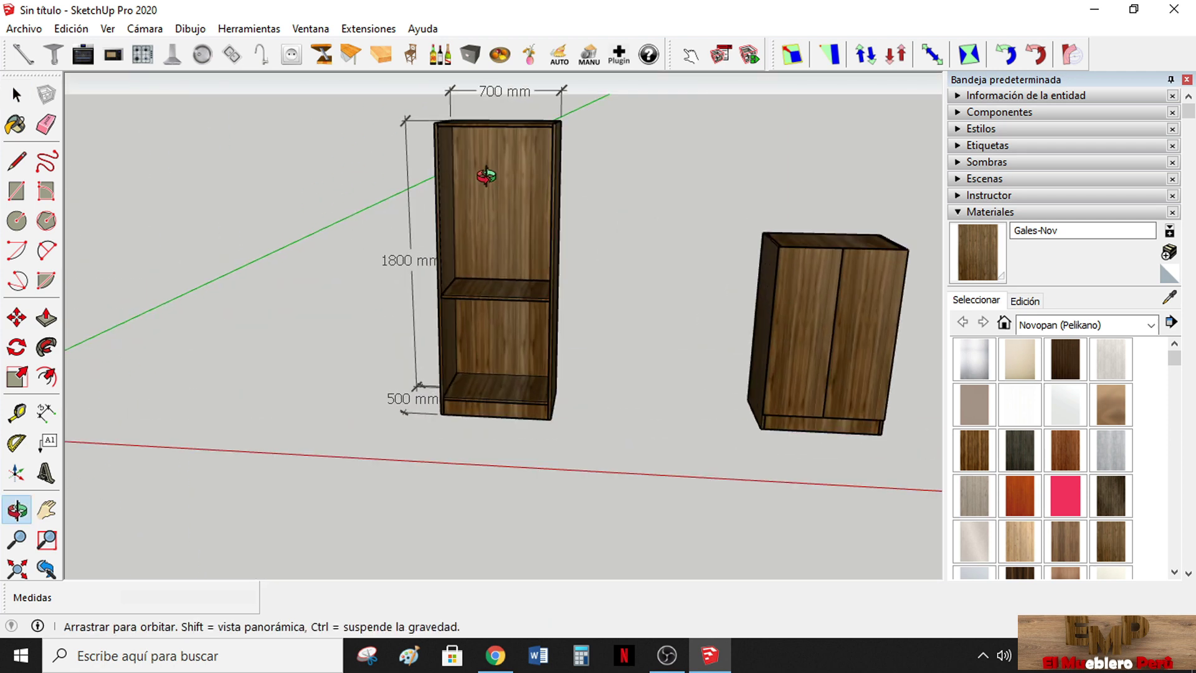
mouse_move(433, 196)
middle_mouse_down()
mouse_move(518, 207)
mouse_move(484, 233)
mouse_move(491, 248)
middle_mouse_up()
scroll(518, 207, "down", 2)
left_click(503, 219)
scroll(503, 220, "down", 2)
scroll(484, 233, "up", 3)
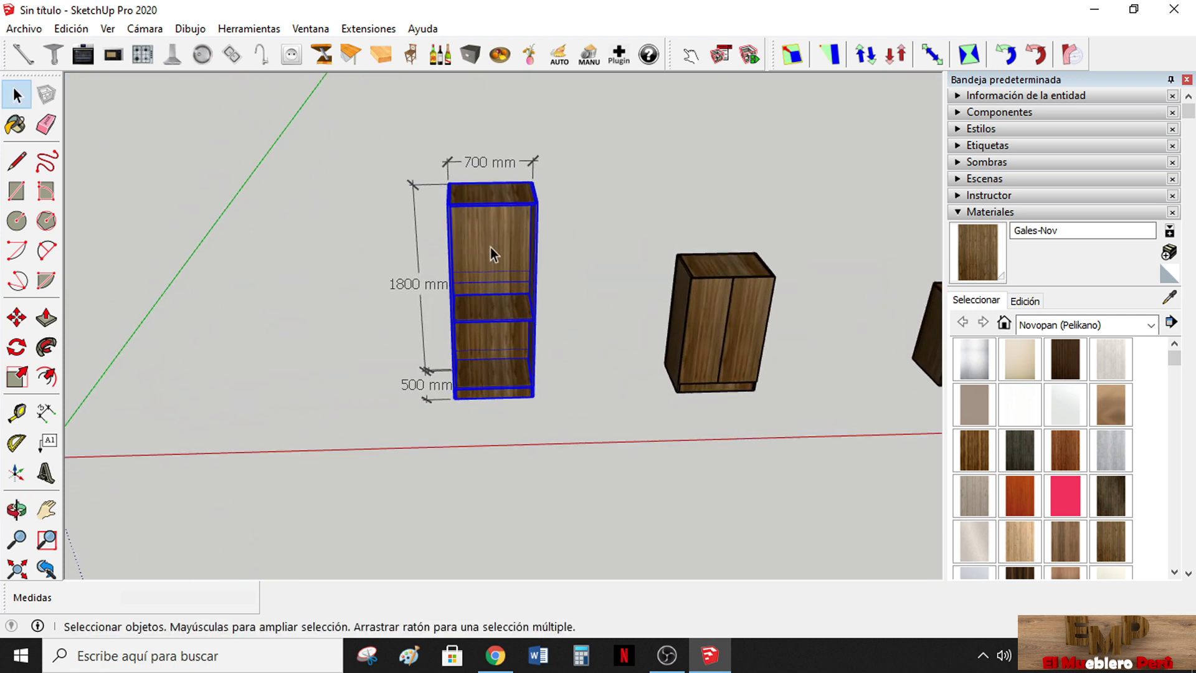
key("s")
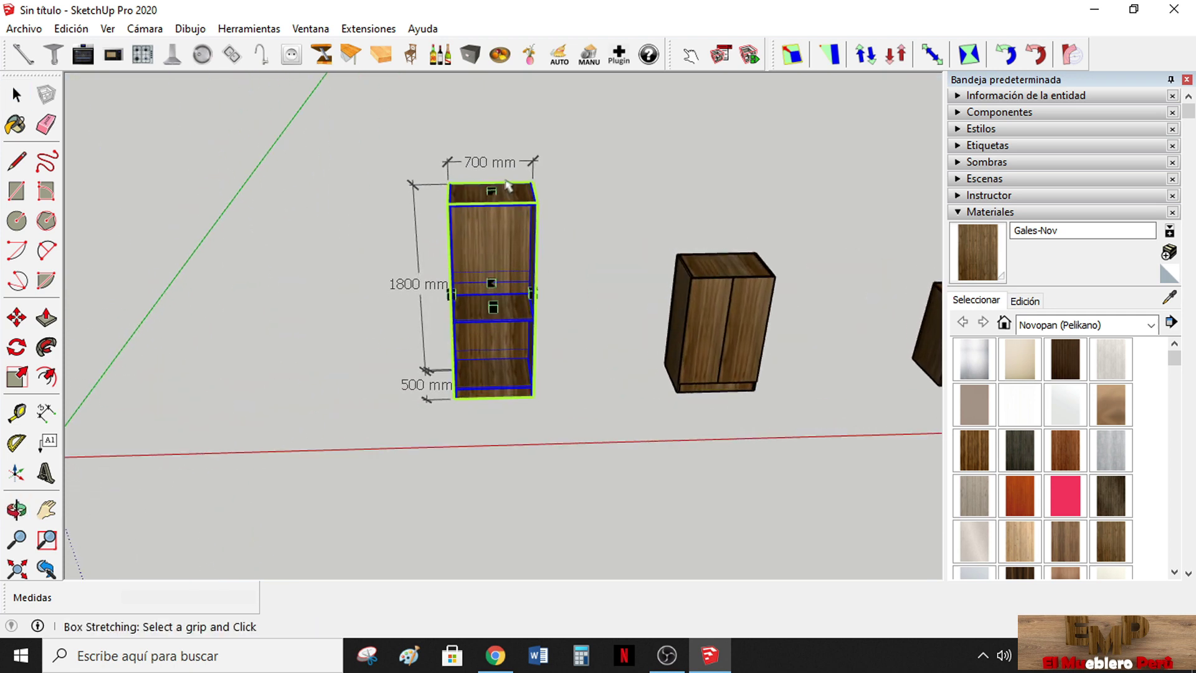
key("Escape")
left_click(14, 92)
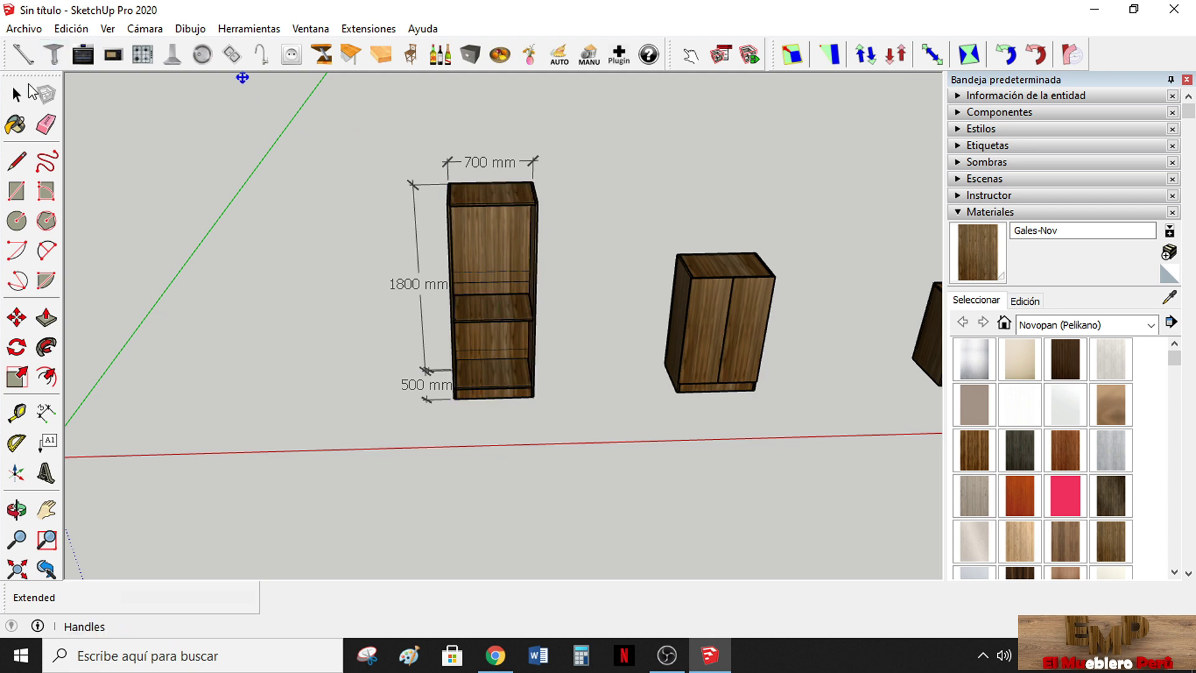
left_click(507, 270)
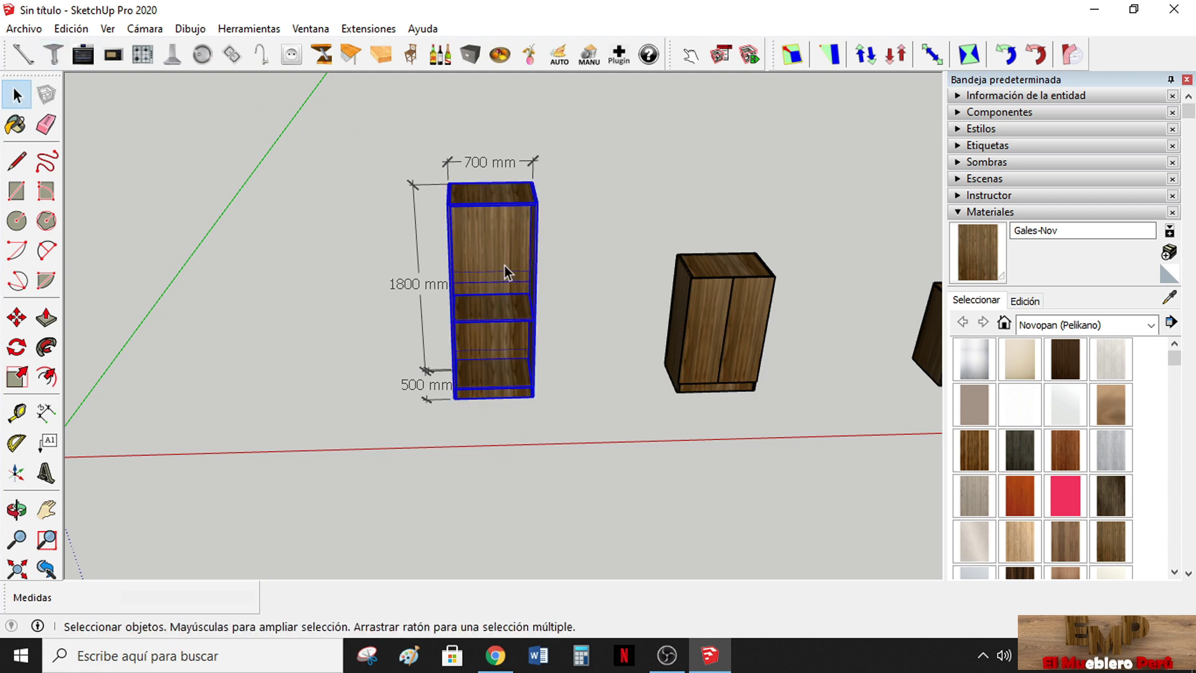
key("s")
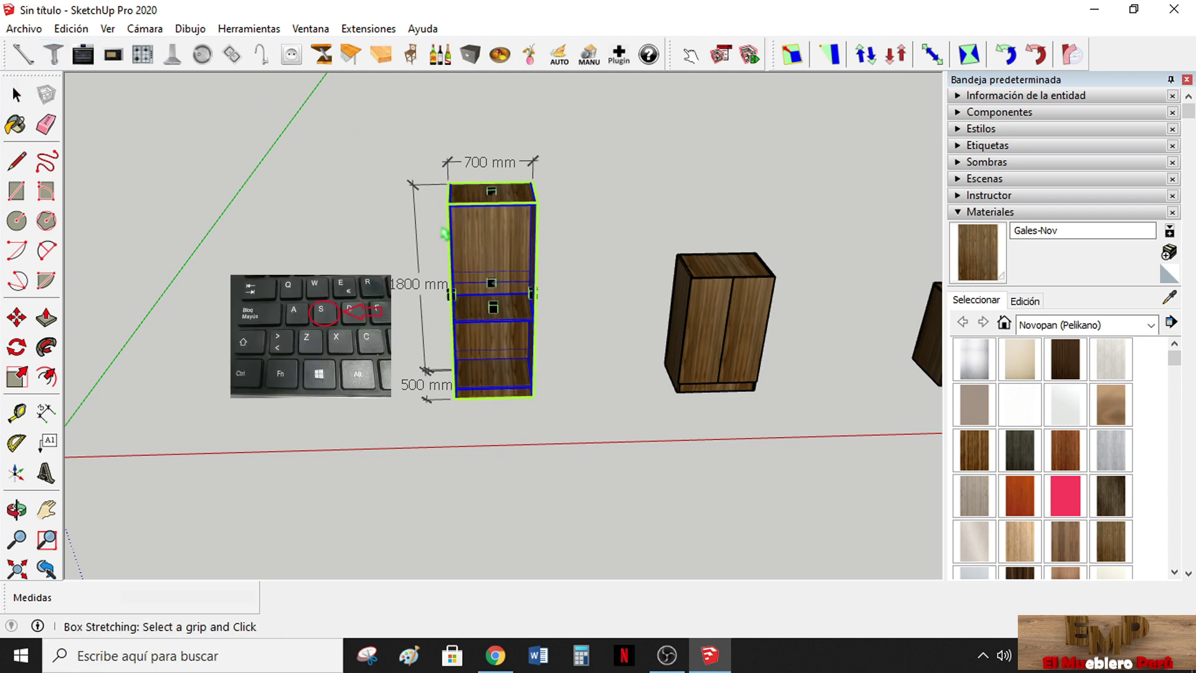
Orbit around the tall cabinet and reactivate Box Stretching on its 700 × 1800 × 500 mm box
mouse_move(444, 233)
middle_mouse_down()
mouse_move(700, 195)
mouse_move(712, 245)
middle_mouse_up()
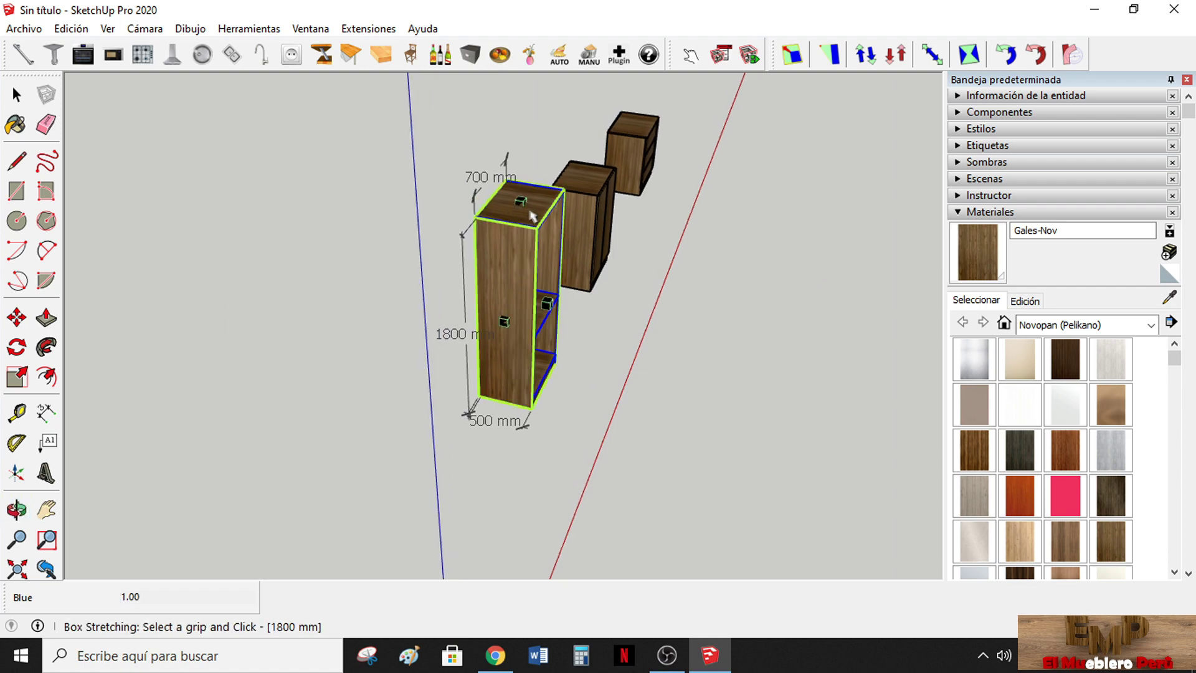
middle_click_drag(533, 216, 333, 161)
mouse_move(349, 274)
middle_mouse_down()
mouse_move(690, 225)
mouse_move(320, 259)
middle_mouse_up()
scroll(320, 259, "up", 4)
scroll(325, 213, "up", 3)
mouse_move(325, 213)
middle_mouse_down()
mouse_move(604, 304)
mouse_move(475, 288)
mouse_move(409, 88)
mouse_move(435, 203)
mouse_move(294, 302)
mouse_move(114, 187)
mouse_move(700, 301)
mouse_move(877, 282)
mouse_move(914, 249)
middle_mouse_up()
key("s")
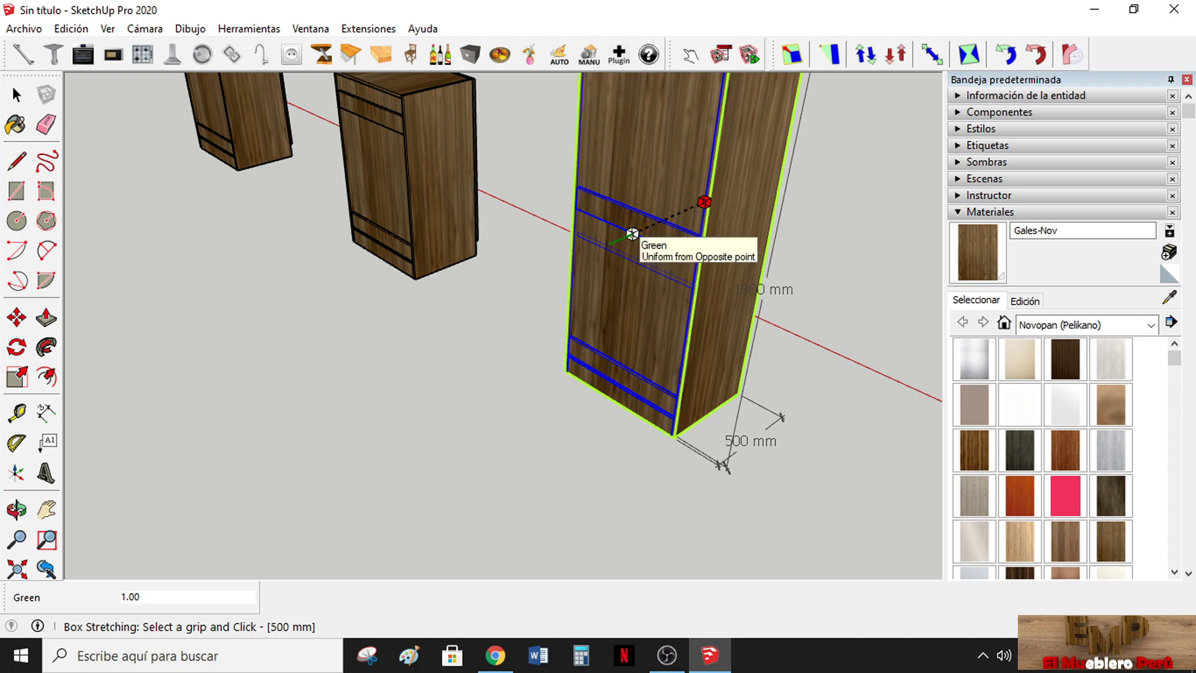
mouse_move(632, 234)
middle_mouse_down()
mouse_move(436, 261)
mouse_move(267, 264)
mouse_move(534, 326)
mouse_move(326, 320)
mouse_move(339, 234)
middle_mouse_up()
scroll(267, 264, "down", 2)
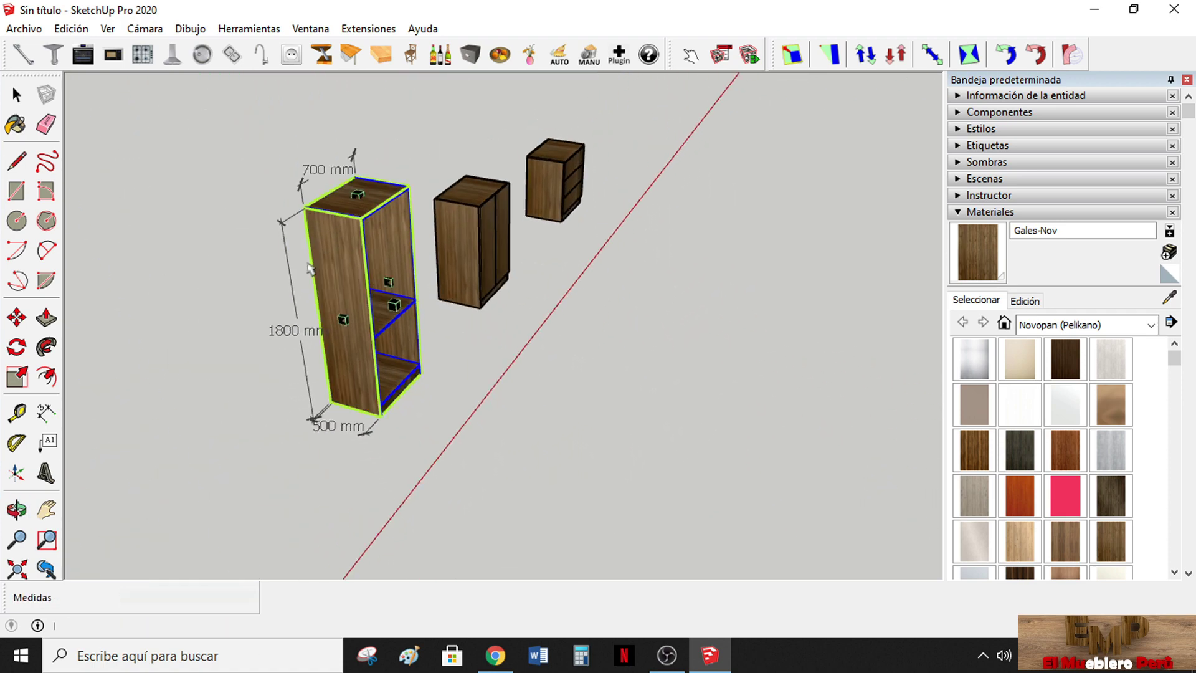
scroll(340, 235, "up", 3)
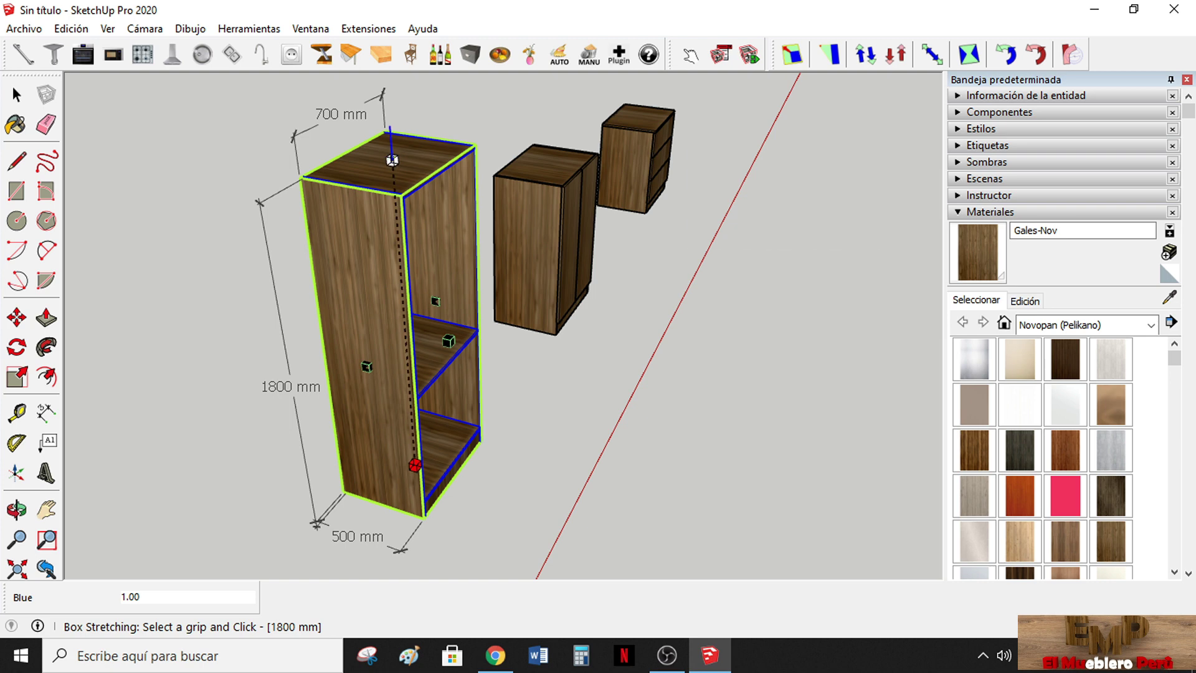
Stretch the tall cabinet's height to 1900 mm, then to 2000 mm using the top grip
key("Tab")
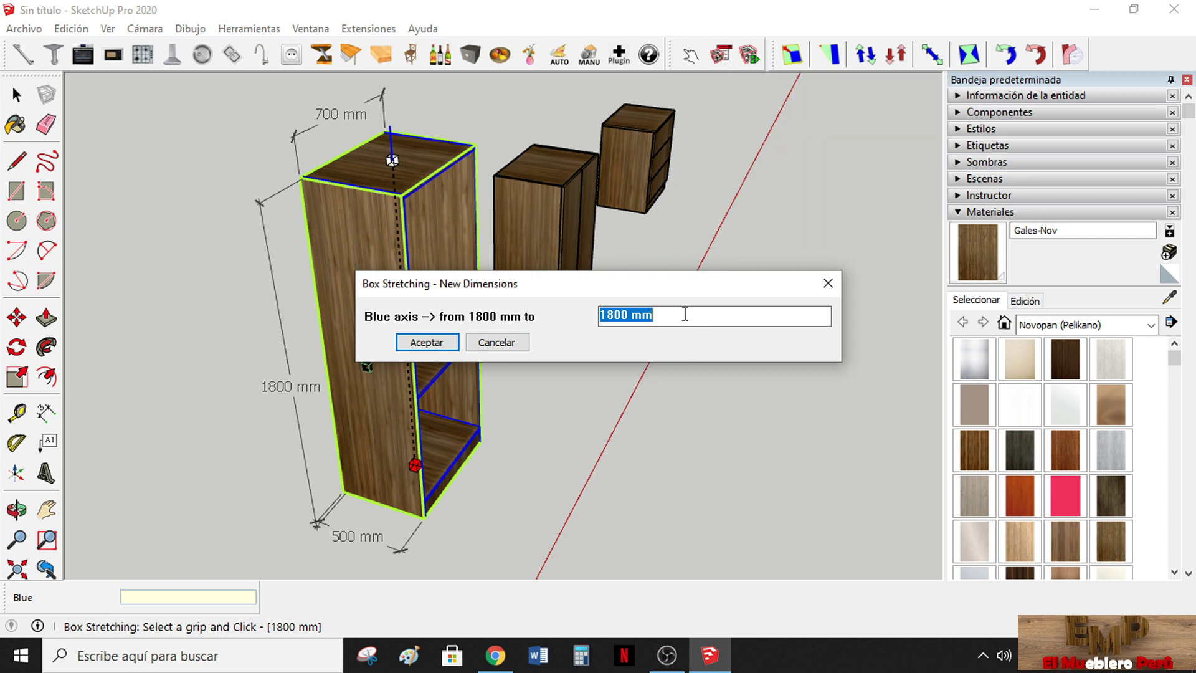
type("16")
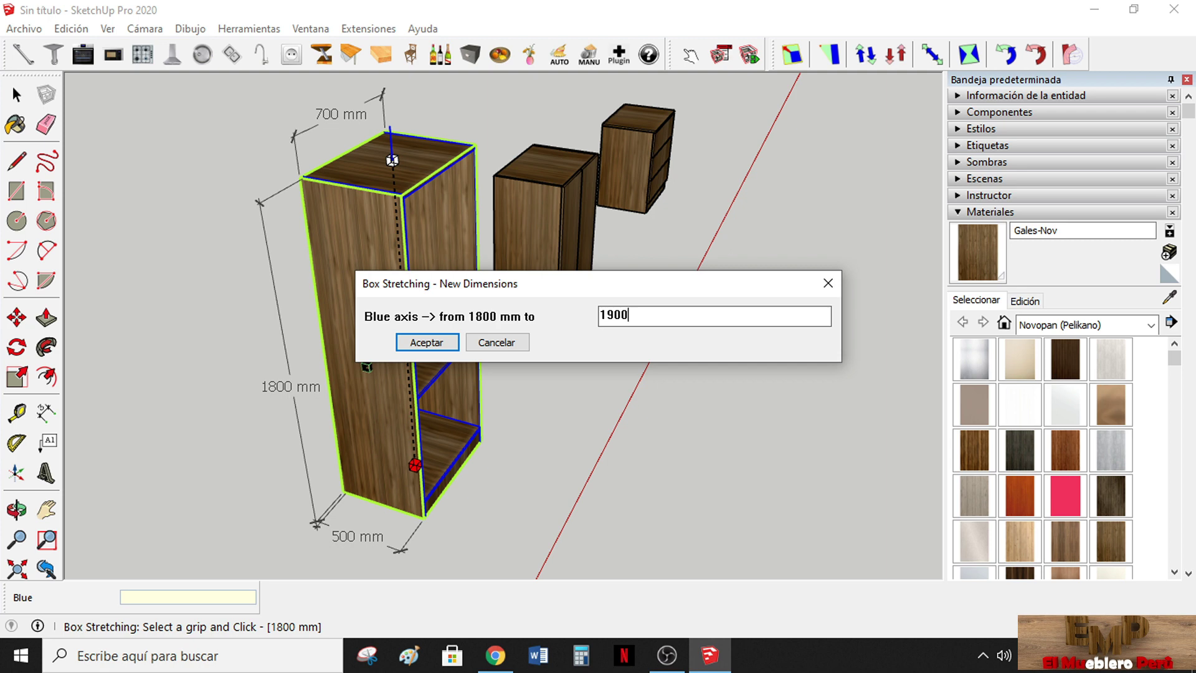
key("Return")
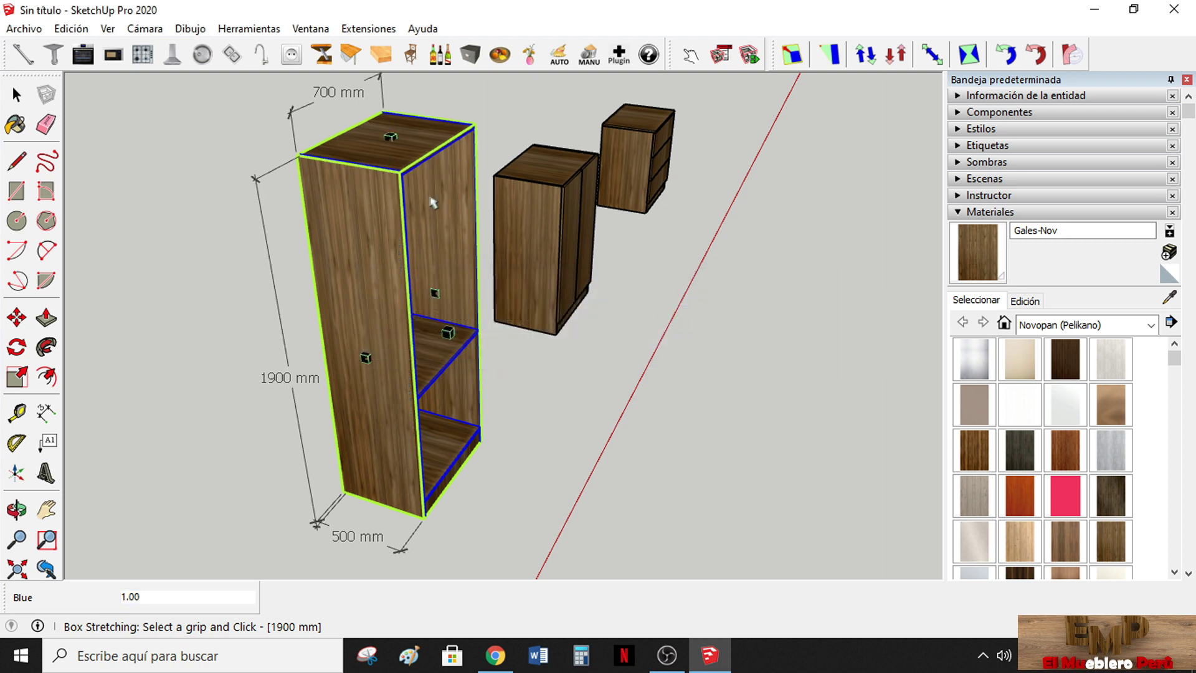
middle_click_drag(400, 240, 259, 259)
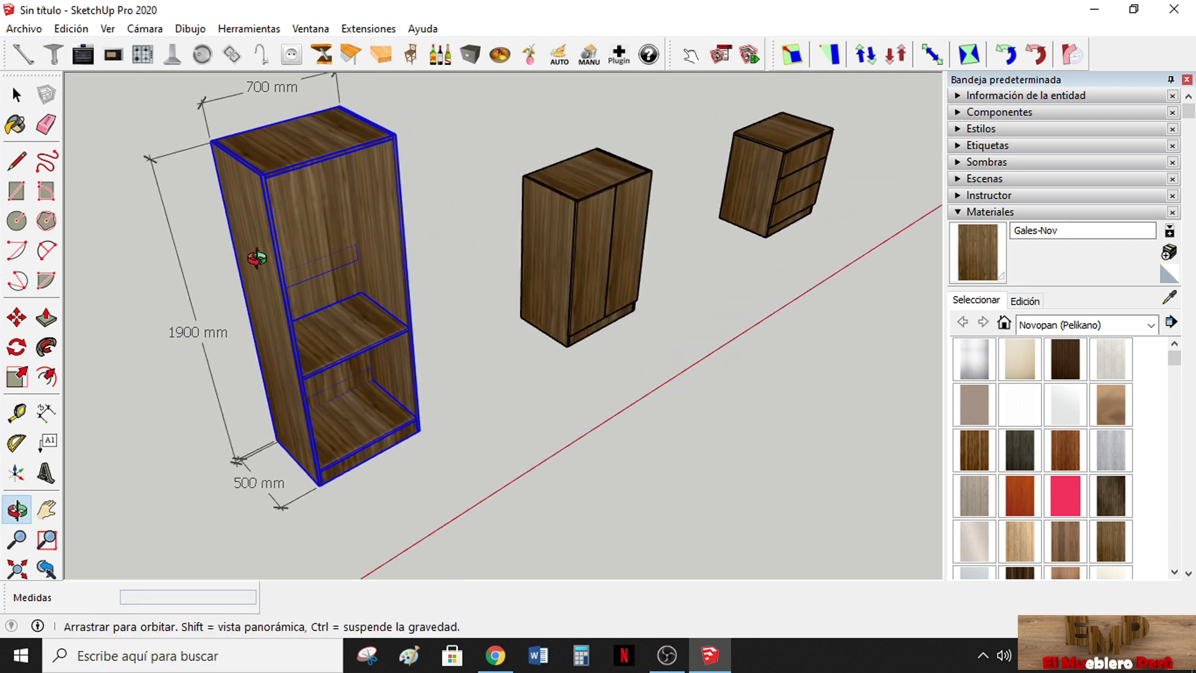
scroll(374, 318, "down", 3)
scroll(374, 318, "up", 3)
middle_click_drag(375, 262, 361, 147)
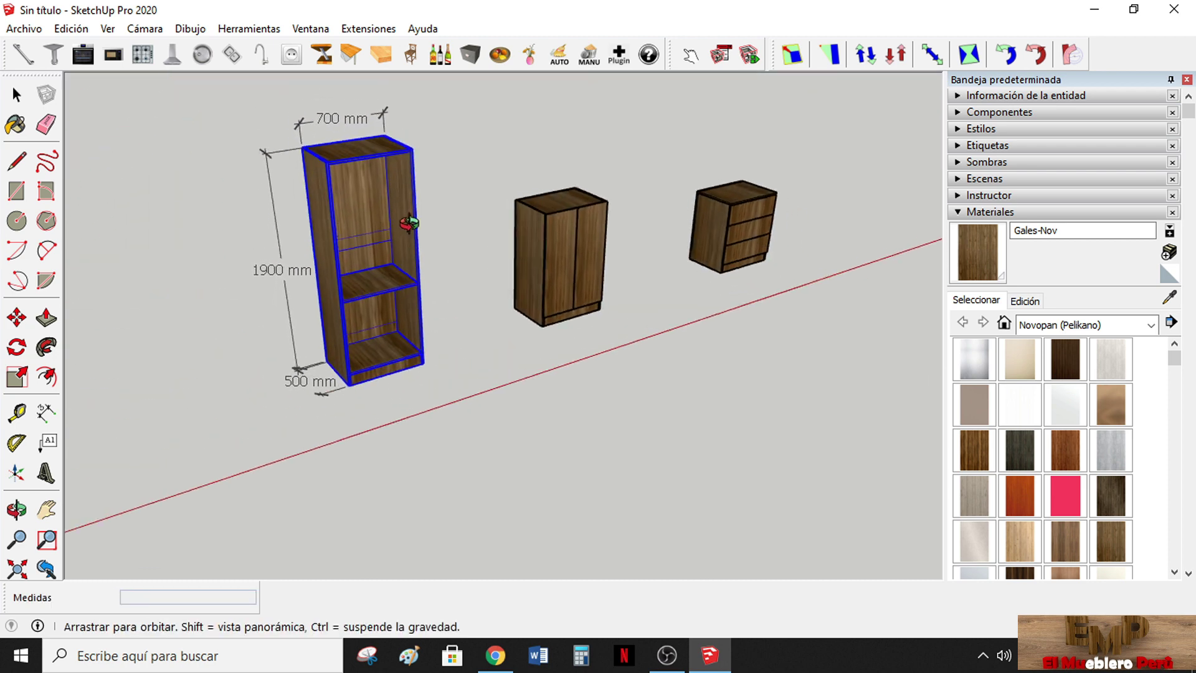
left_click(362, 148)
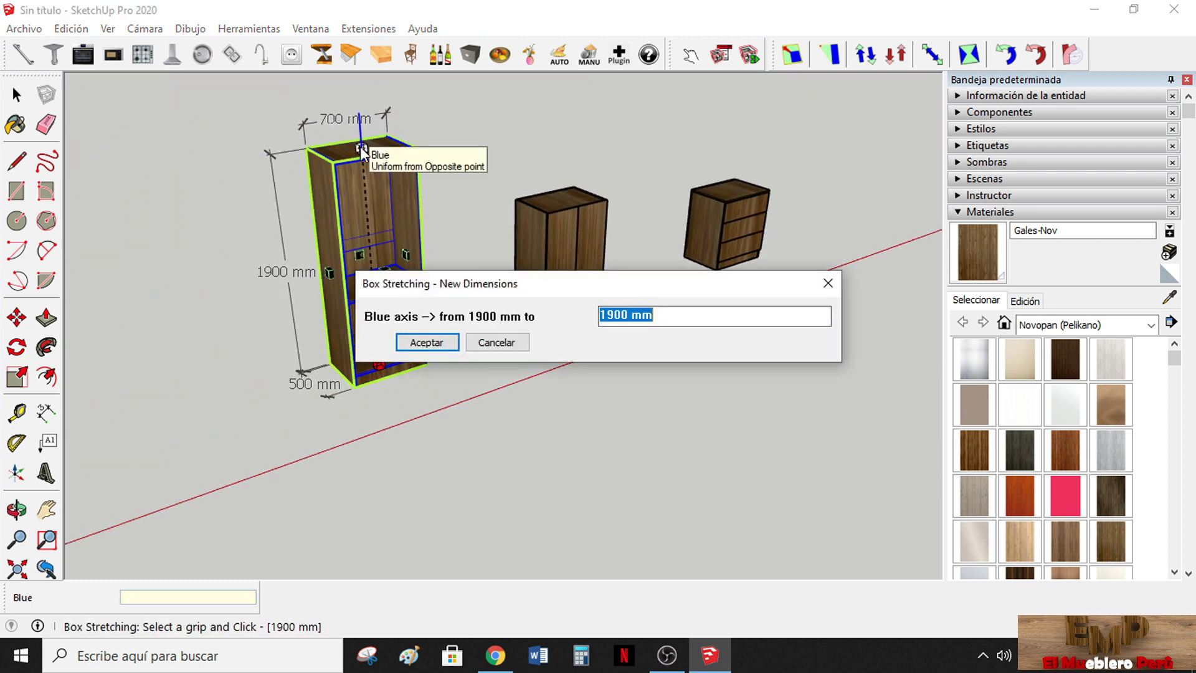
type("2000")
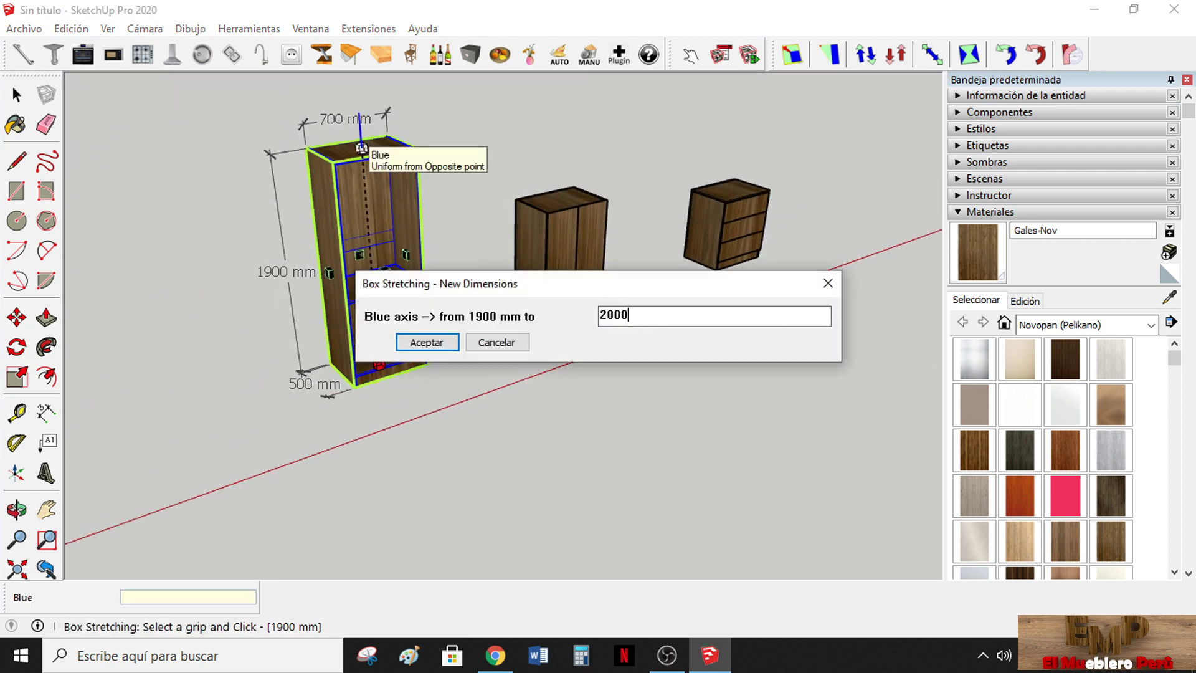
key("Return")
Reselect the tall cabinet and restart Box Stretching with B
left_click(4, 91)
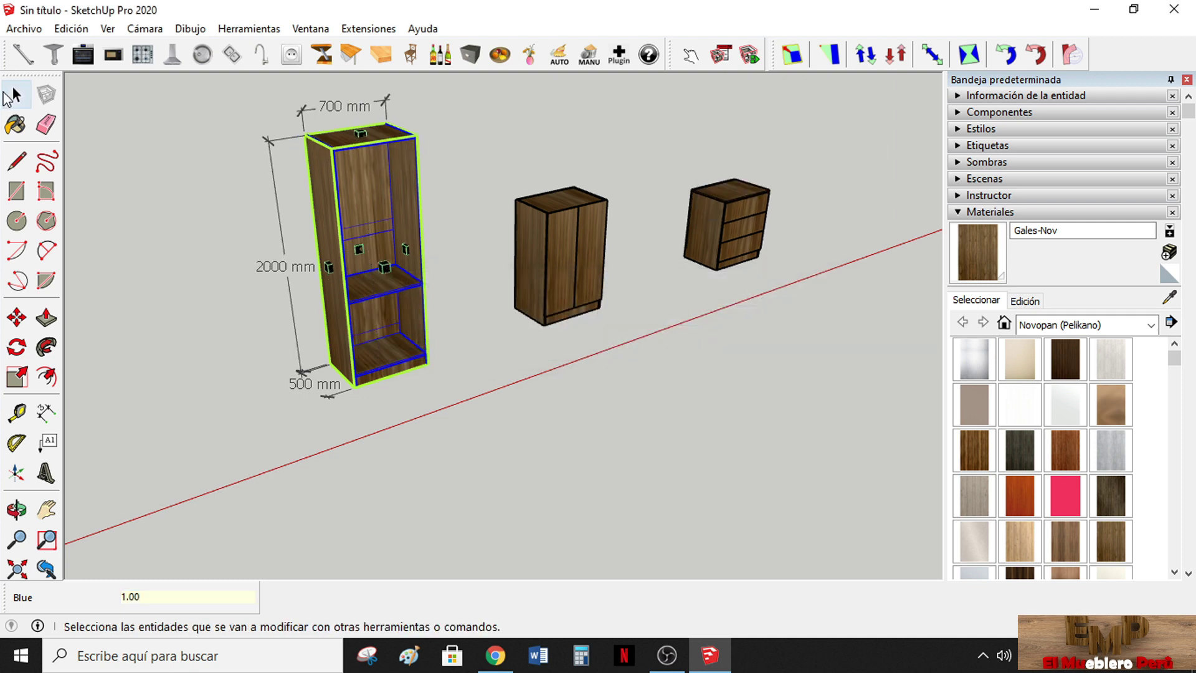
left_click(226, 227)
scroll(349, 281, "up", 3)
scroll(316, 256, "down", 1)
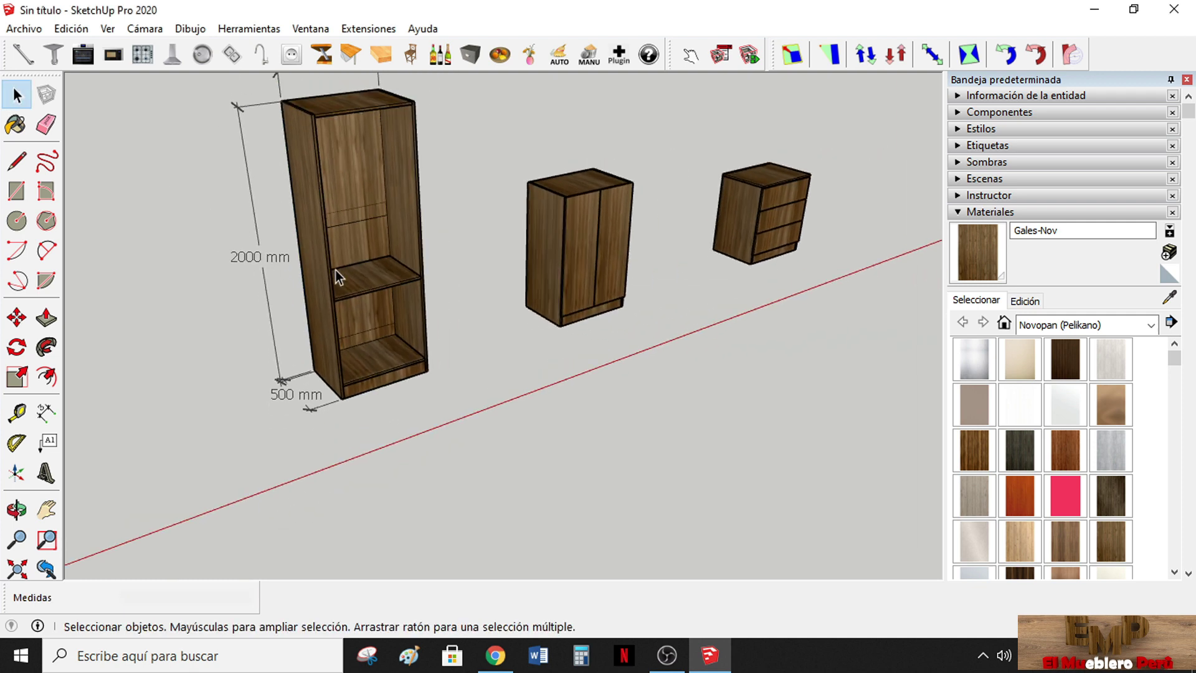
left_click(335, 273)
key("b")
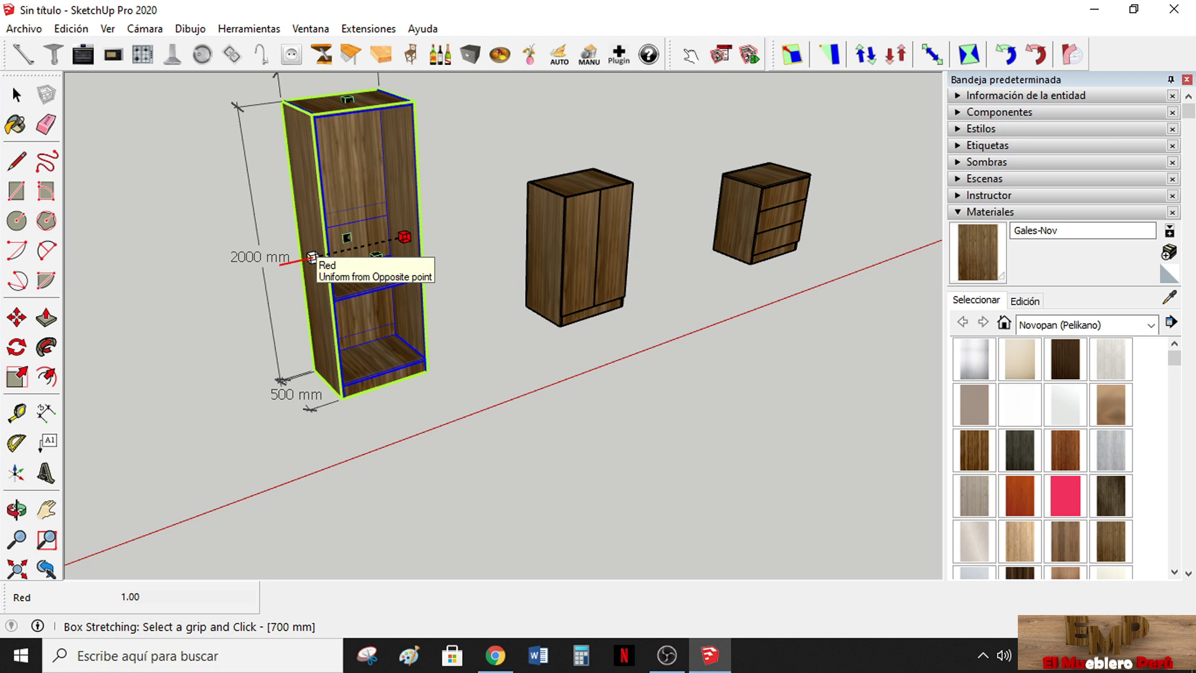
Widen the tall cabinet to 900 mm using the red-axis side grip
left_click(312, 256)
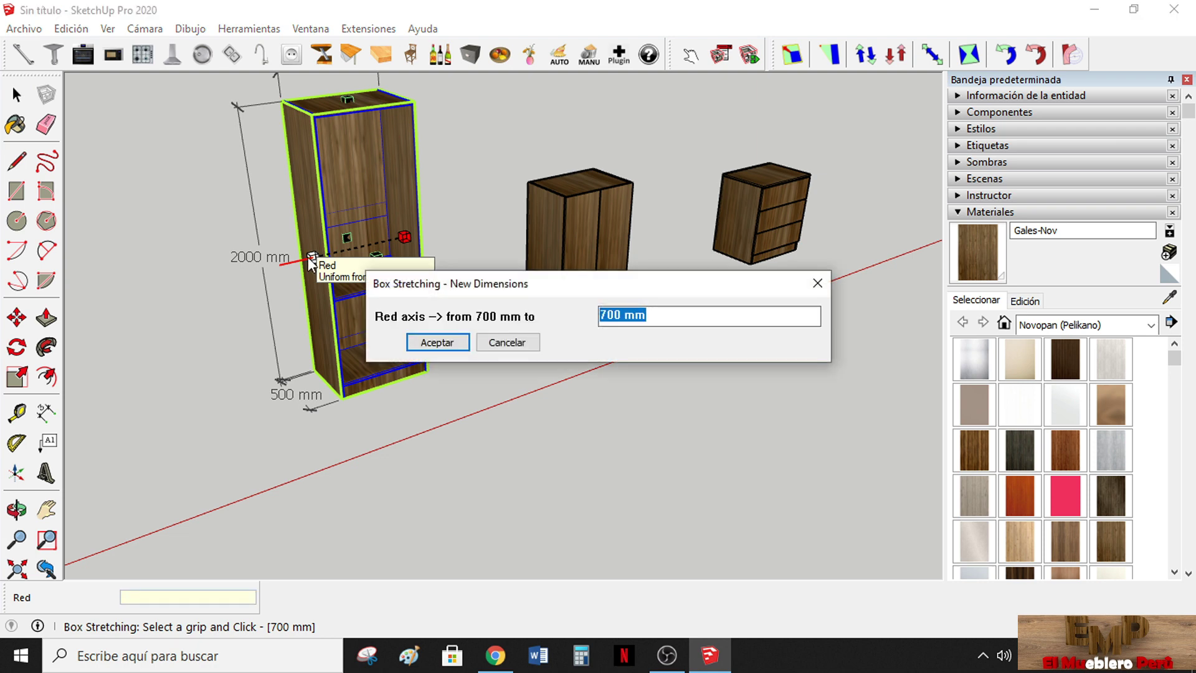
type("900")
key("Return")
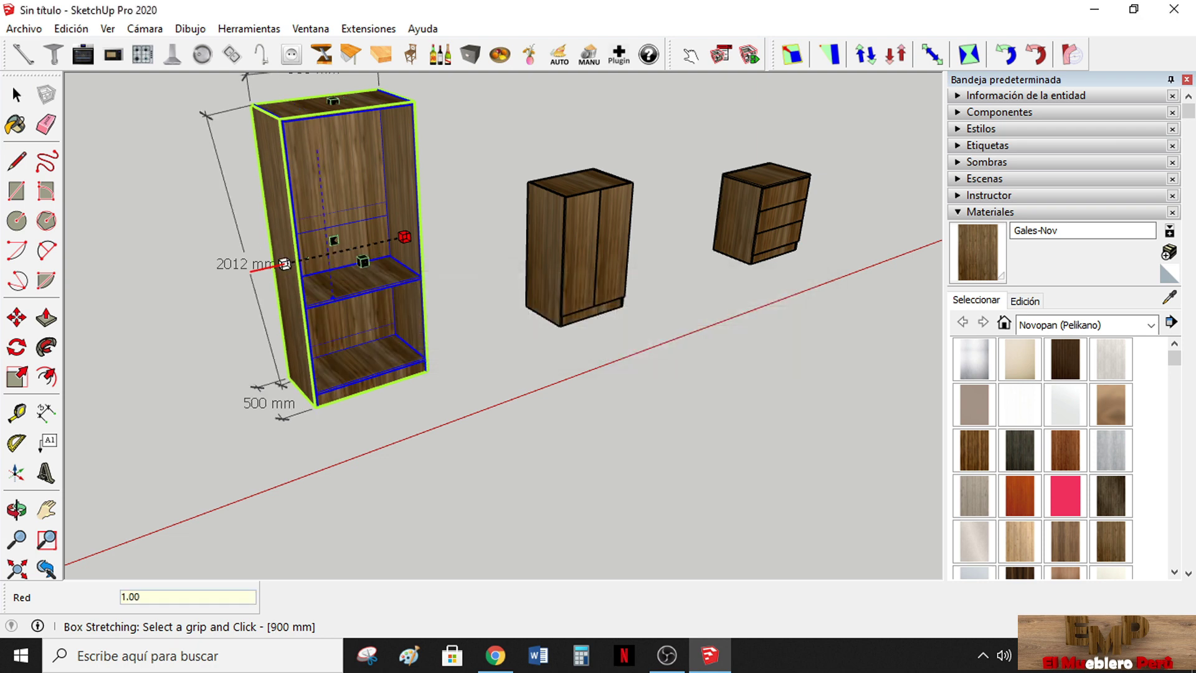
mouse_move(284, 264)
middle_mouse_down()
mouse_move(285, 290)
mouse_move(536, 234)
mouse_move(289, 279)
middle_mouse_up()
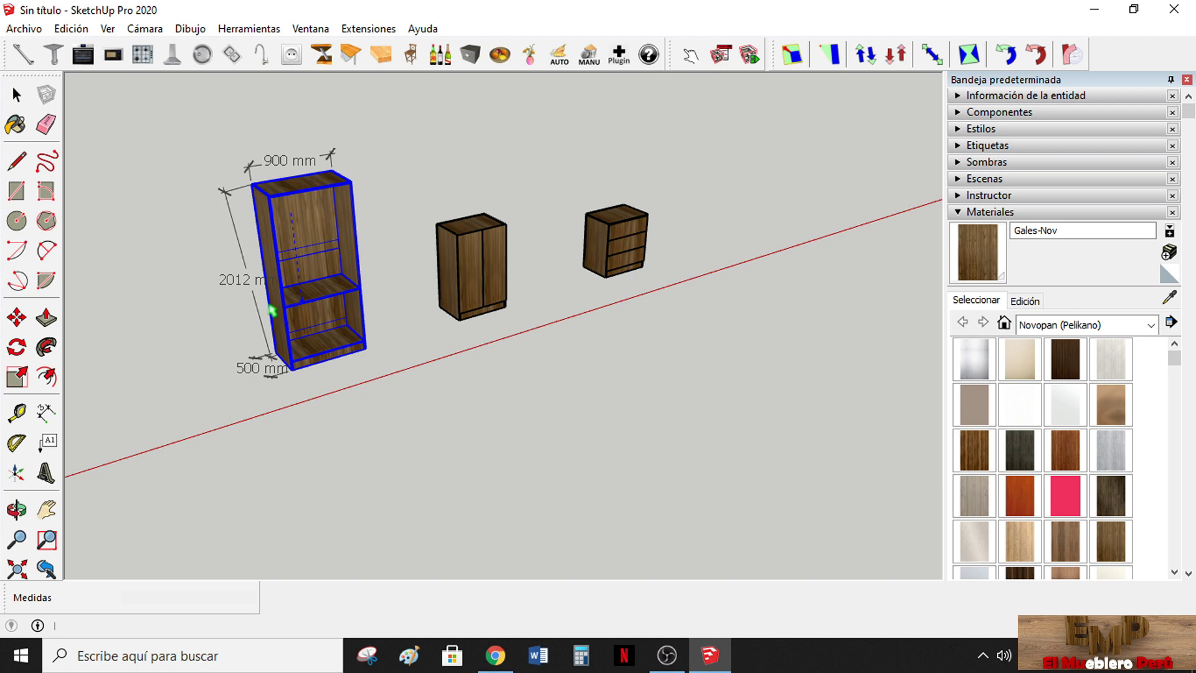
Reapply the 900 mm width, then return to Select and orbit to the cabinet's side
left_click(272, 309)
scroll(343, 261, "up", 3)
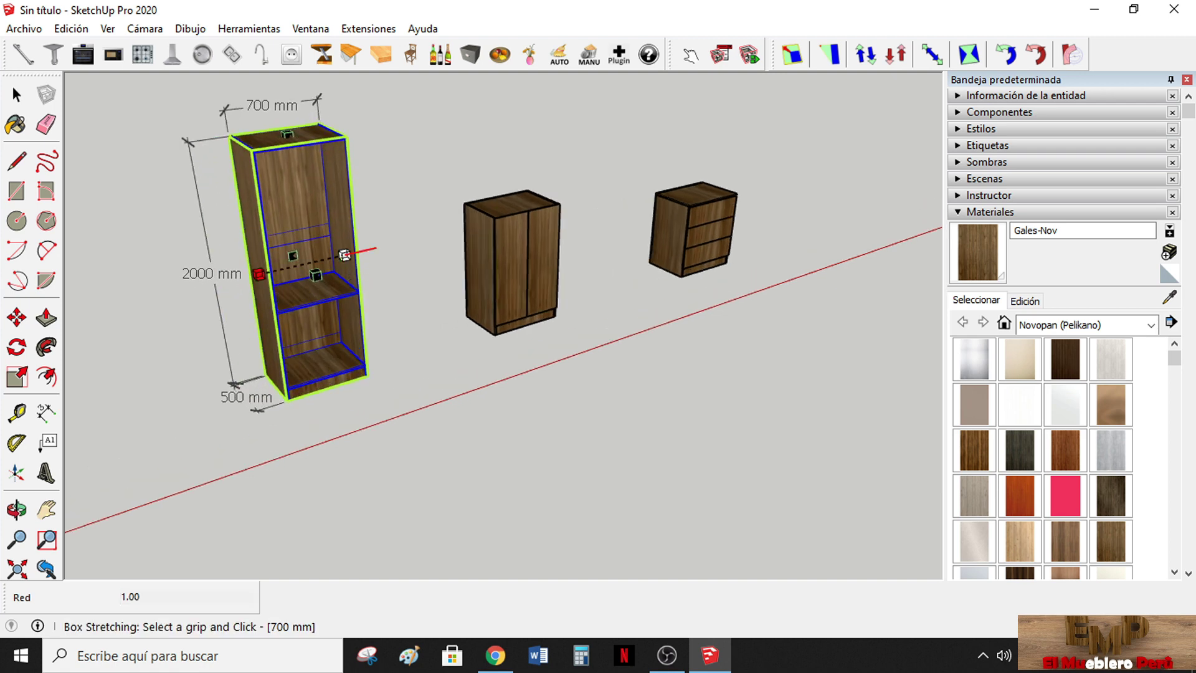
left_click(344, 254)
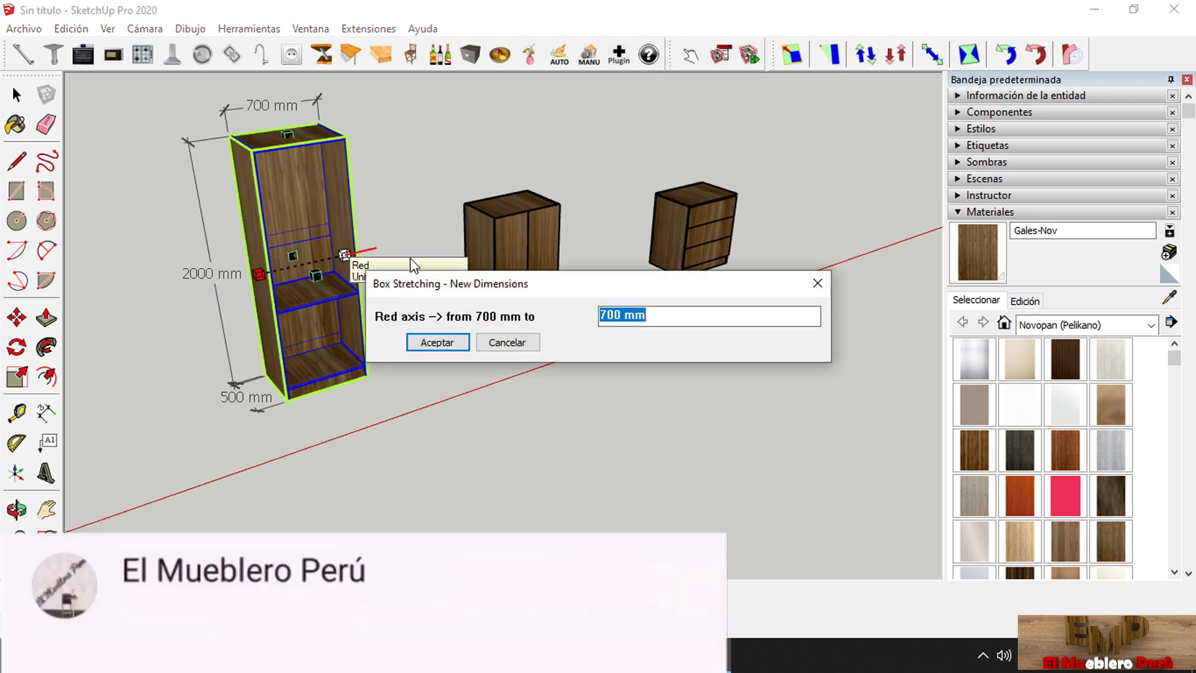
type("900")
key("Return")
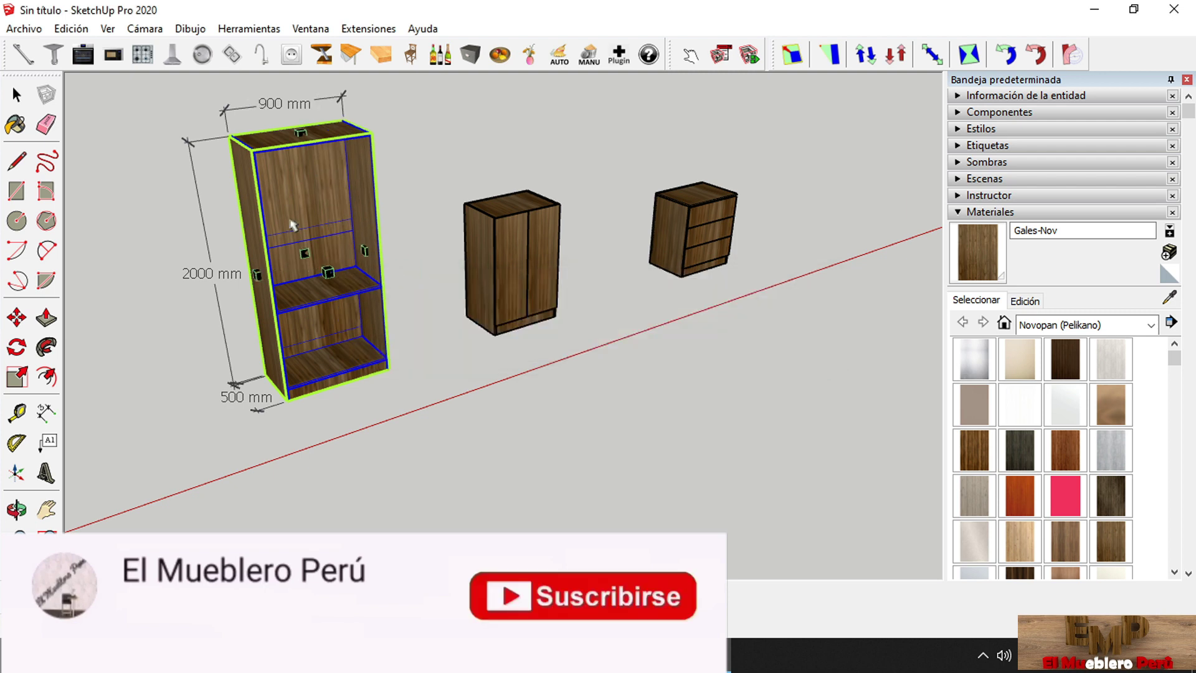
key("space")
middle_click_drag(293, 226, 97, 141)
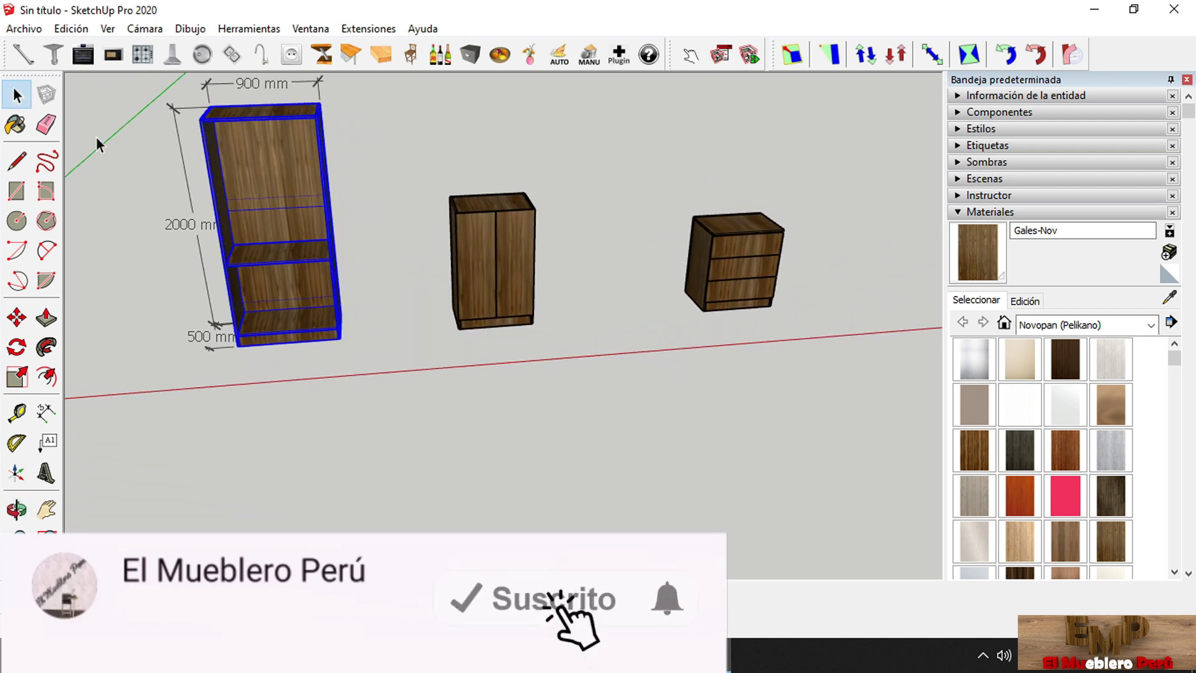
left_click(155, 171)
mouse_move(155, 171)
middle_mouse_down()
mouse_move(634, 312)
mouse_move(473, 311)
mouse_move(515, 319)
middle_mouse_up()
Set the tall cabinet's depth to 600 mm with the green-axis grip
left_click(513, 309)
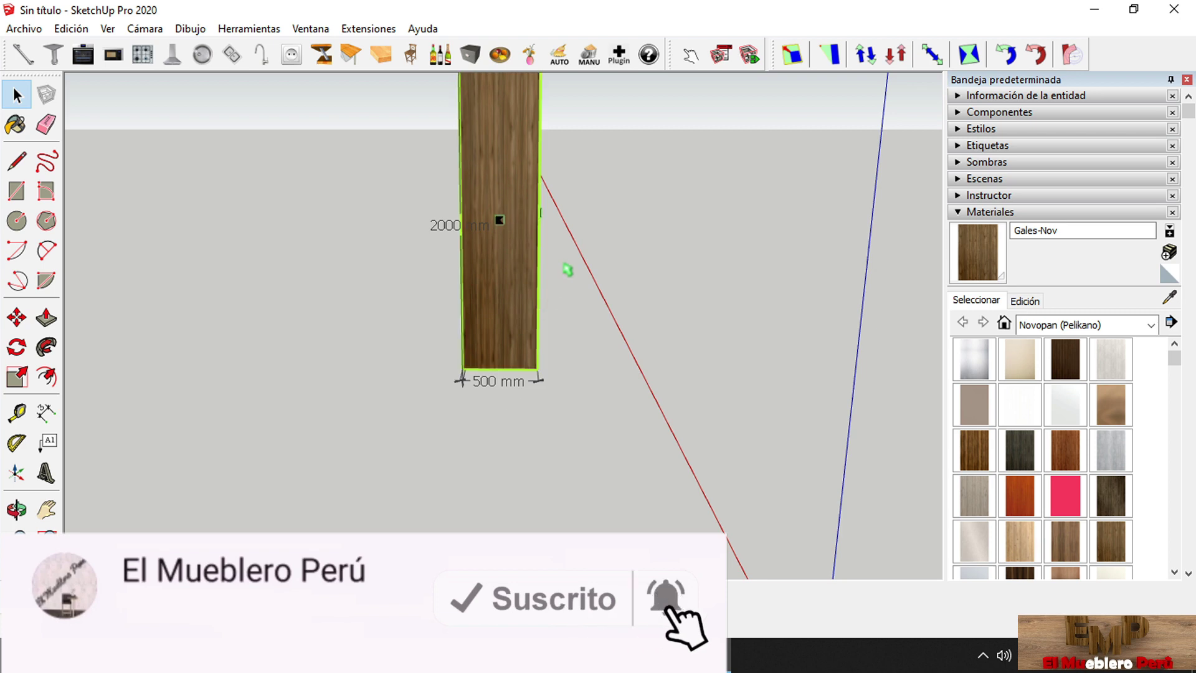
left_click(538, 212)
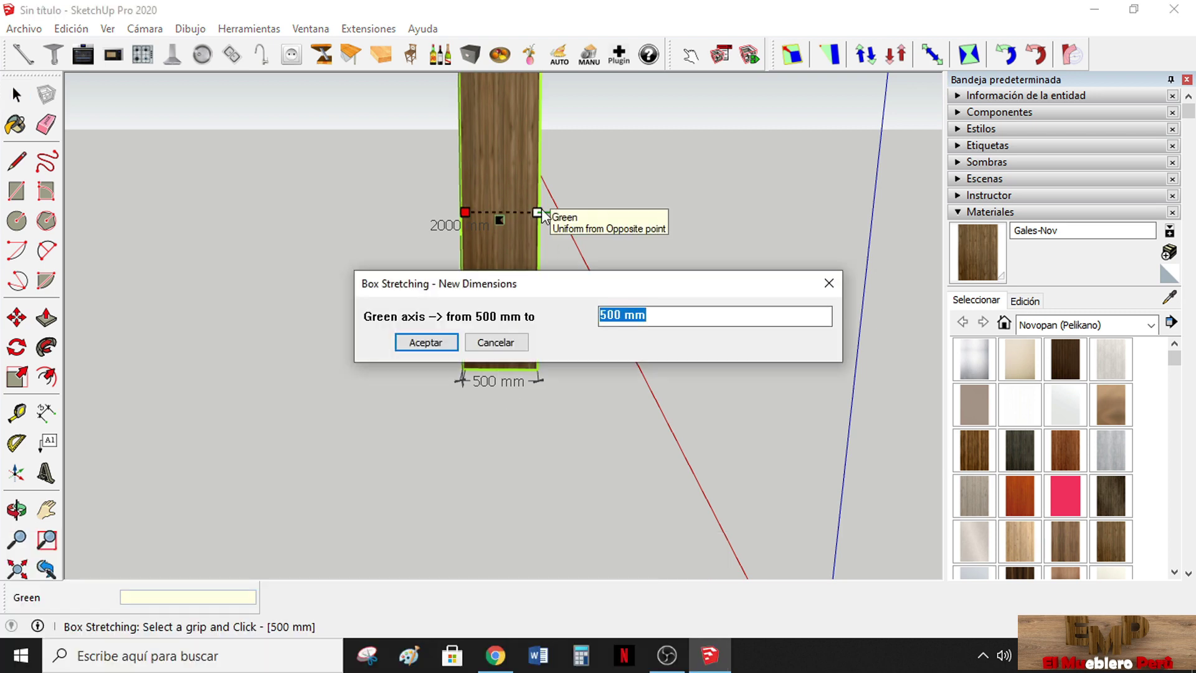
type("600")
key("Return")
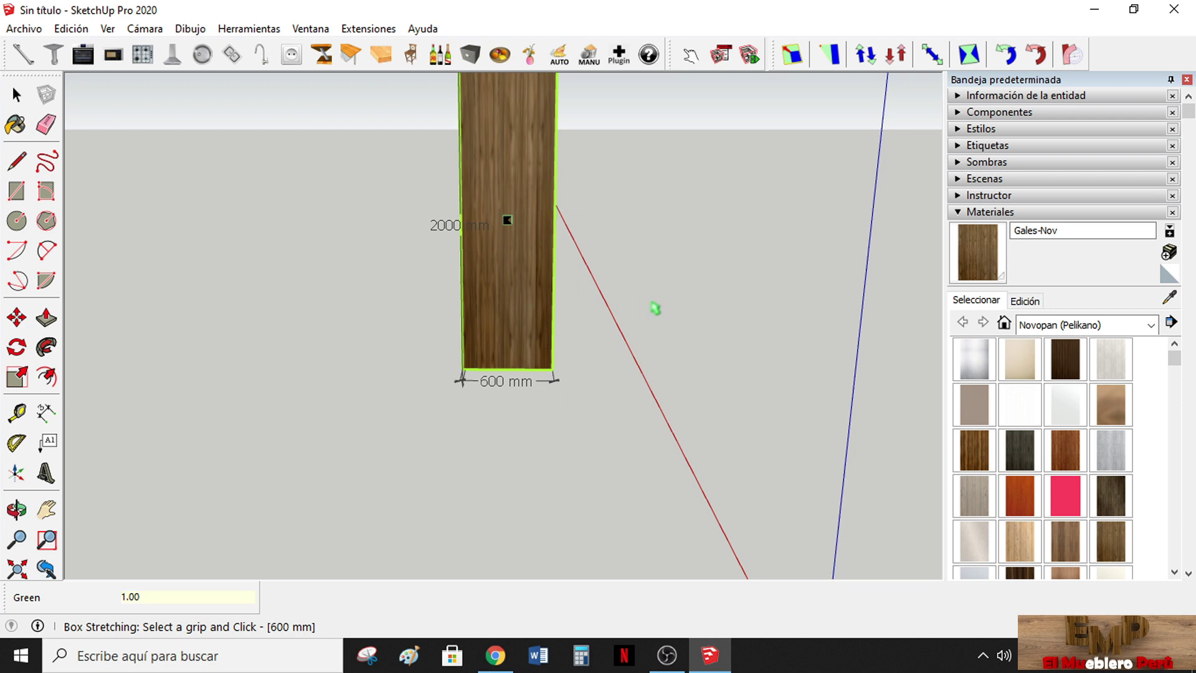
scroll(654, 307, "down", 5)
middle_click_drag(654, 307, 284, 343)
scroll(283, 342, "down", 3)
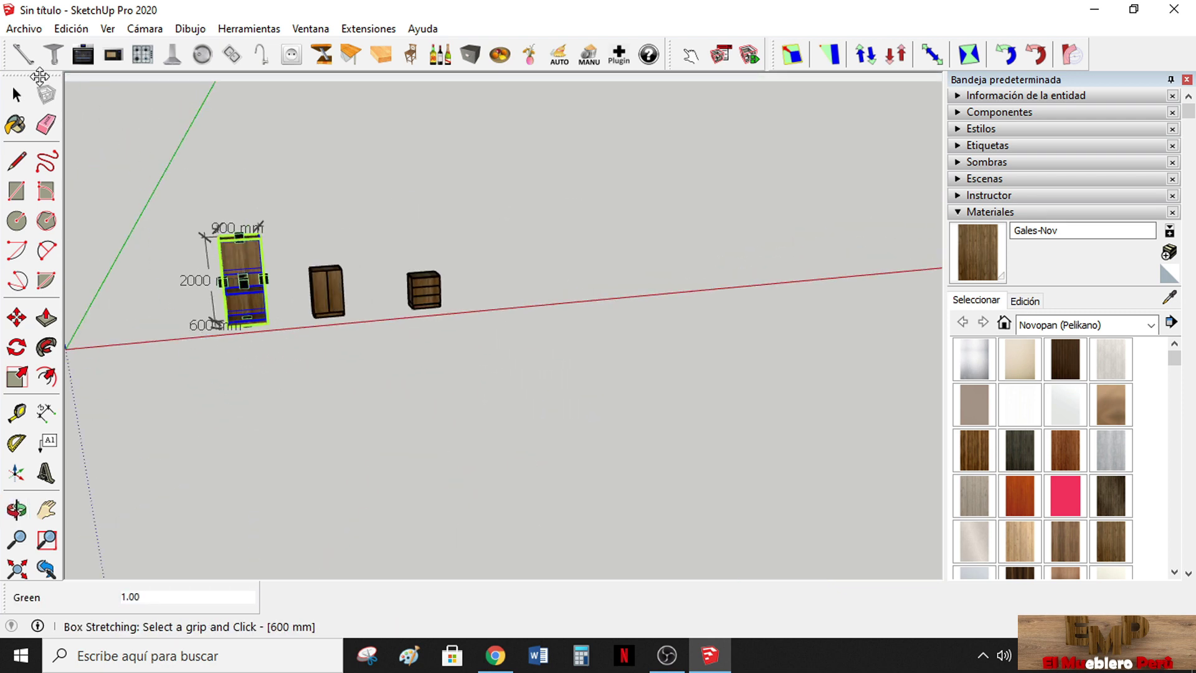
Return to Select, clear the selection and delete a clicked element
key("space")
left_click(135, 177)
scroll(145, 289, "up", 2)
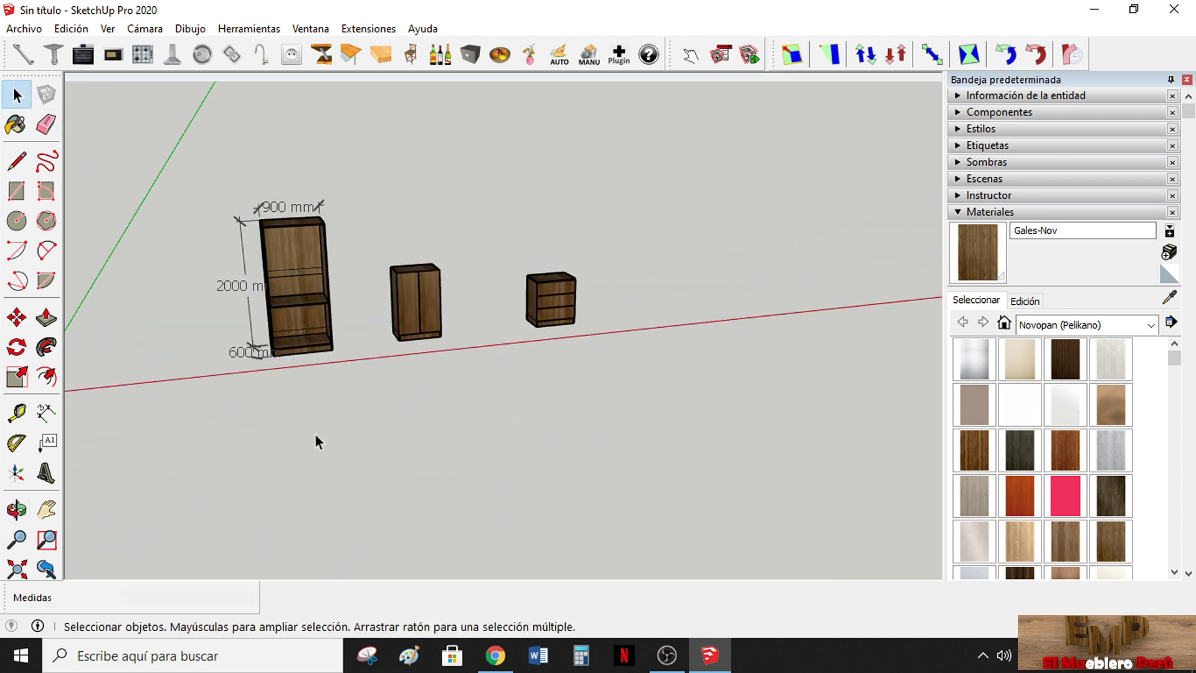
scroll(265, 252, "up", 2)
left_click(266, 252)
key("Delete")
scroll(421, 454, "down", 1)
scroll(500, 460, "up", 3)
scroll(592, 451, "up", 1)
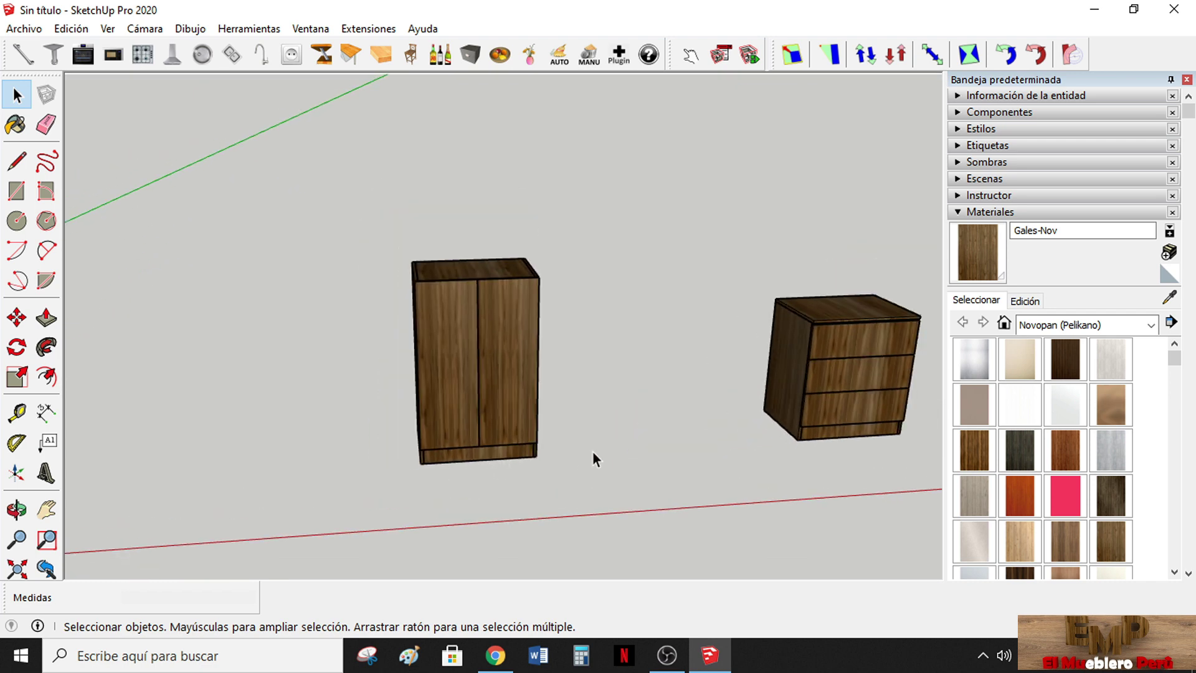
scroll(593, 451, "down", 2)
scroll(462, 370, "up", 2)
Orbit to the front of the two-door wardrobe and window-select it
mouse_move(461, 370)
middle_mouse_down()
mouse_move(649, 317)
mouse_move(682, 433)
mouse_move(551, 465)
middle_mouse_up()
scroll(744, 566, "down", 2)
middle_click_drag(744, 566, 635, 501)
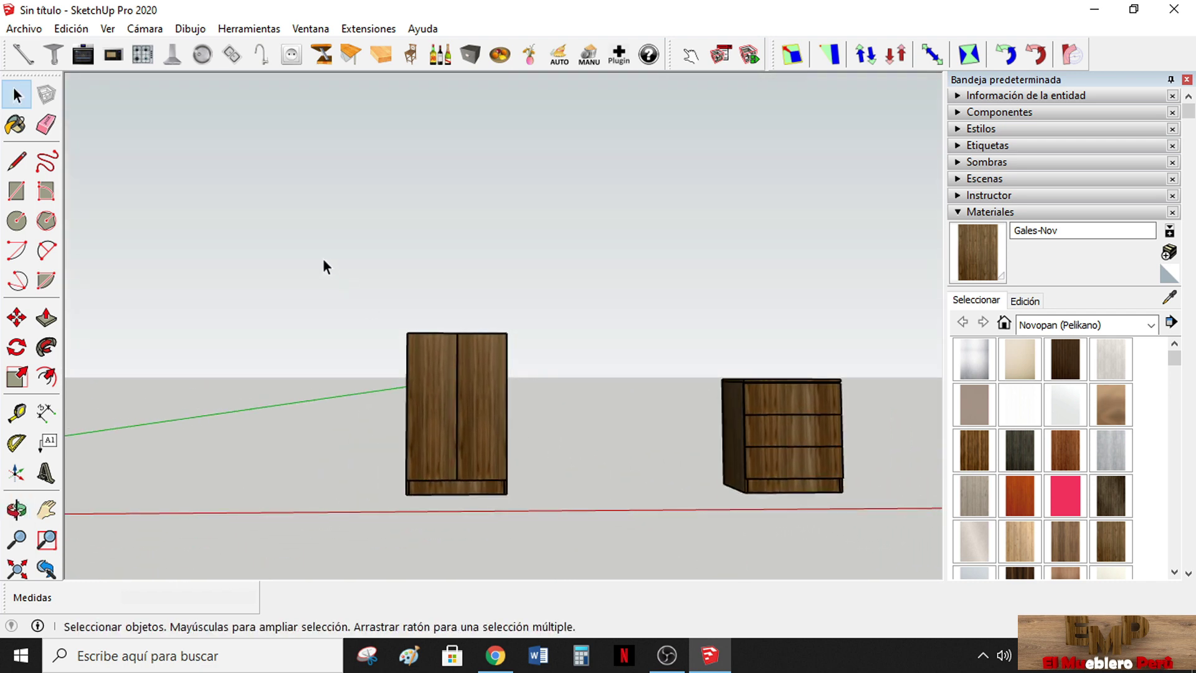
left_click_drag(323, 257, 582, 578)
middle_click_drag(555, 560, 558, 568)
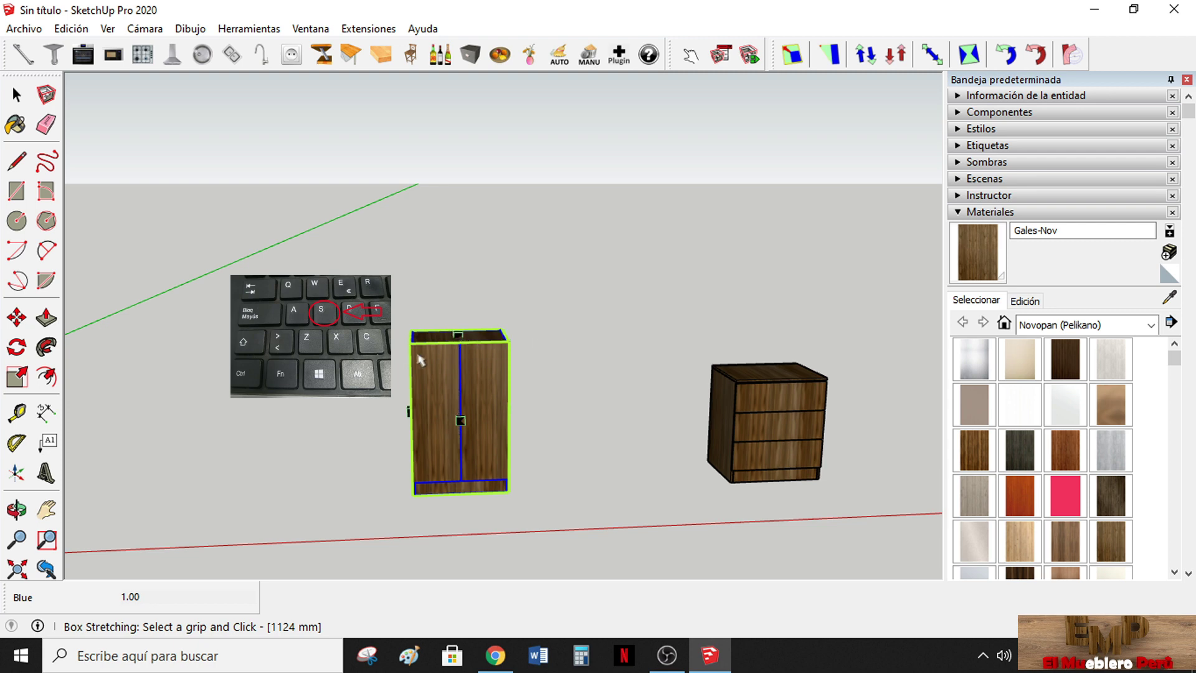
Stretch the wardrobe along the blue axis from 1124 mm to 1500 mm high
middle_click_drag(457, 336, 471, 338)
key("Tab")
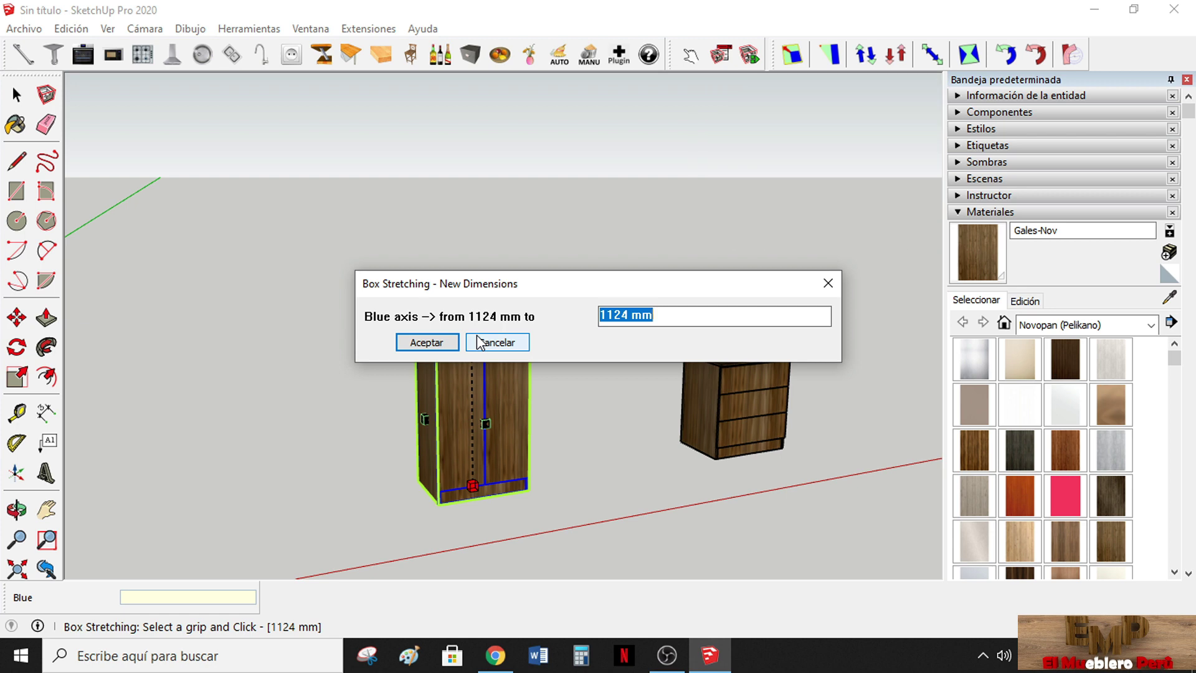
type("1200")
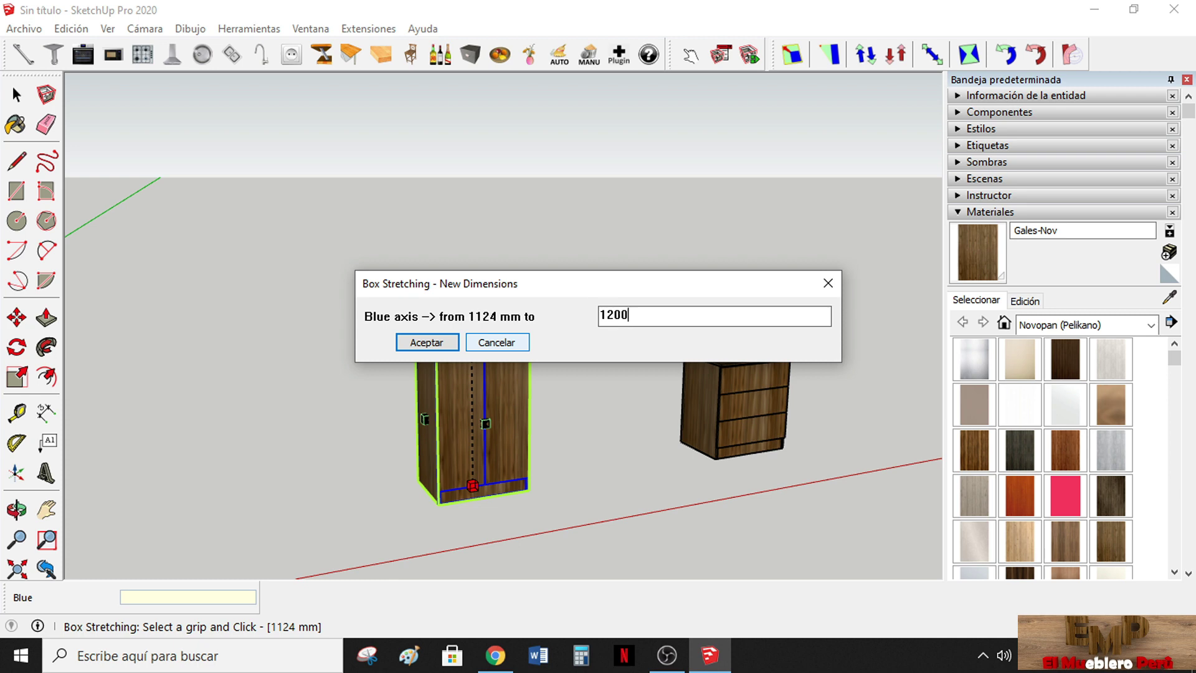
key("Return")
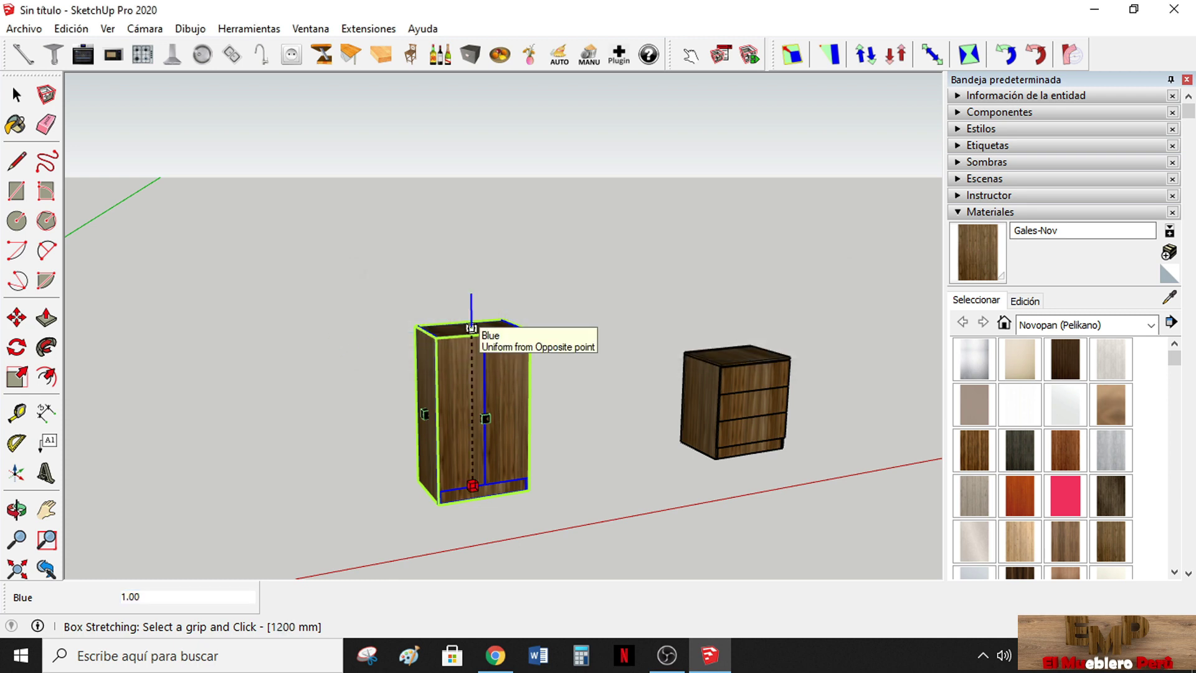
key("Tab")
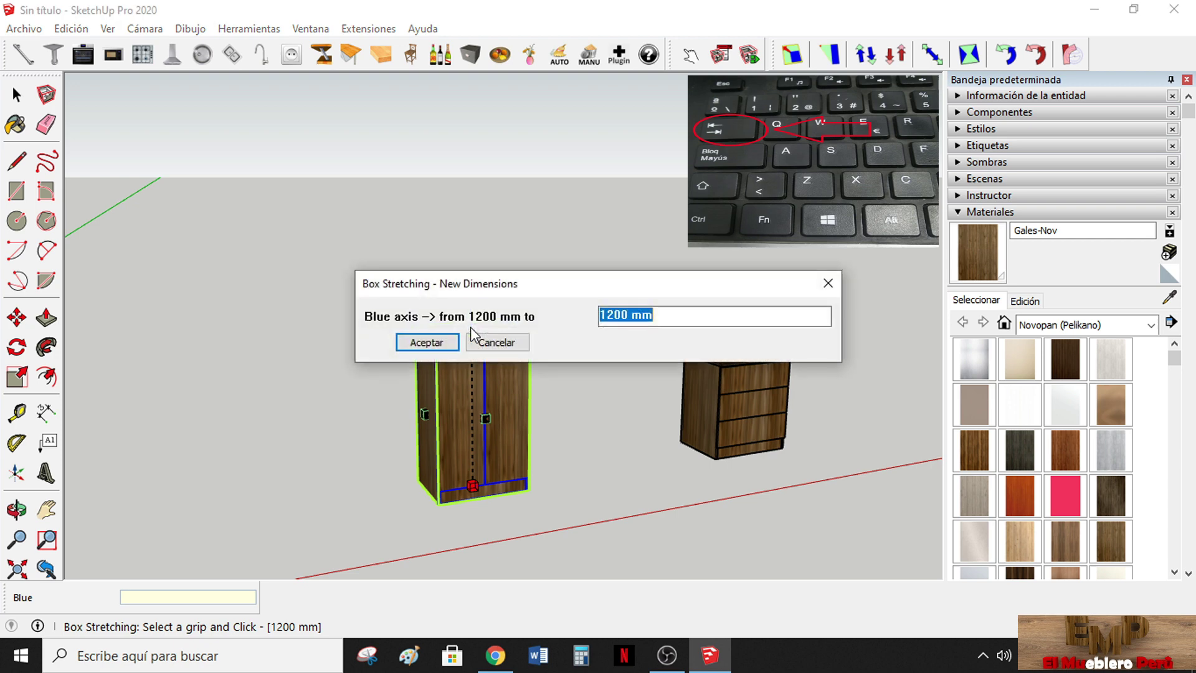
type("1500")
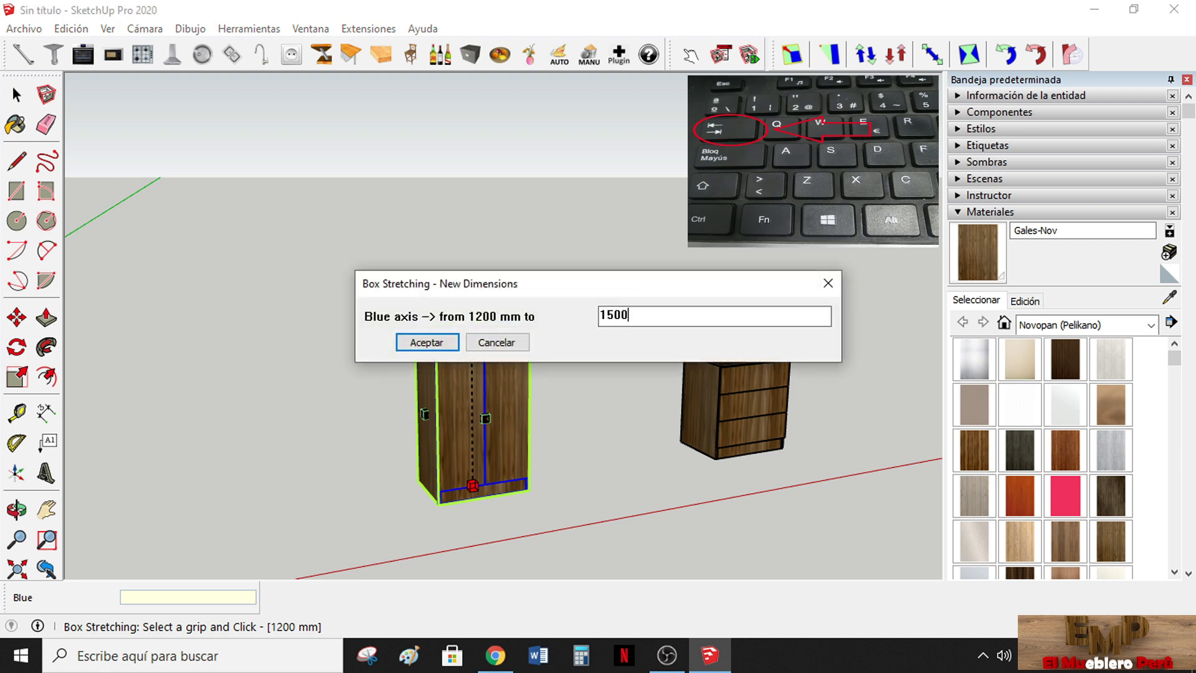
key("Return")
left_click(17, 95)
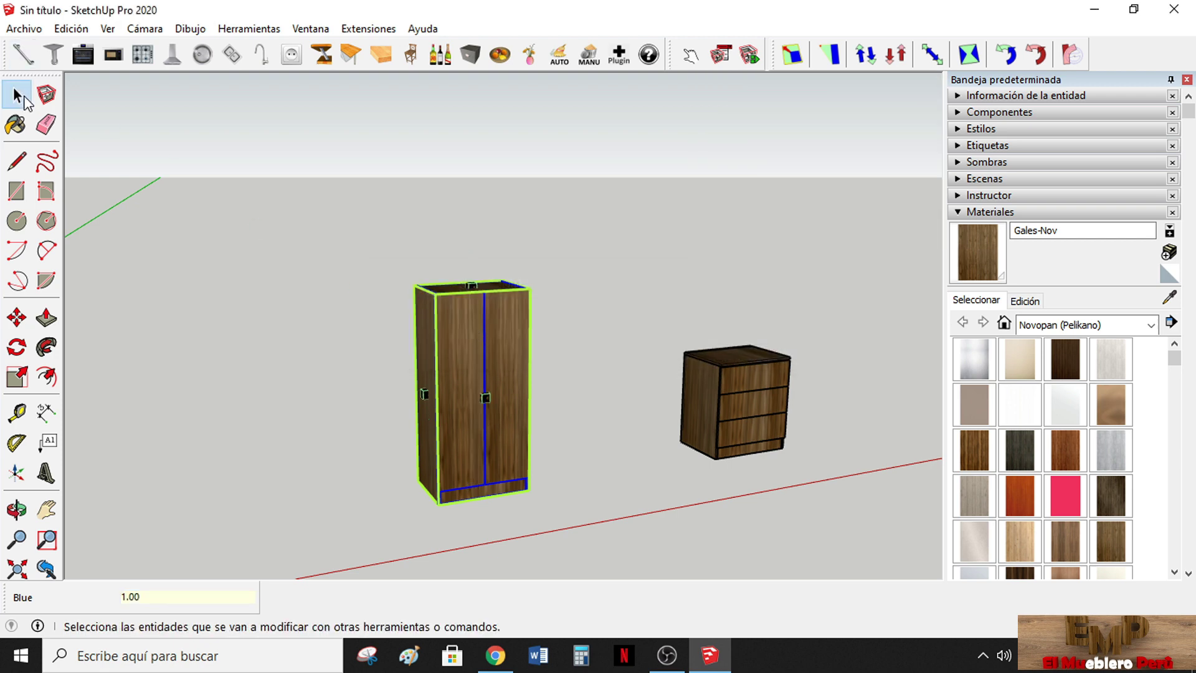
Deselect the wardrobe, orbit to its front, and select it again
left_click(340, 242)
middle_click_drag(341, 243, 318, 361)
scroll(436, 360, "up", 2)
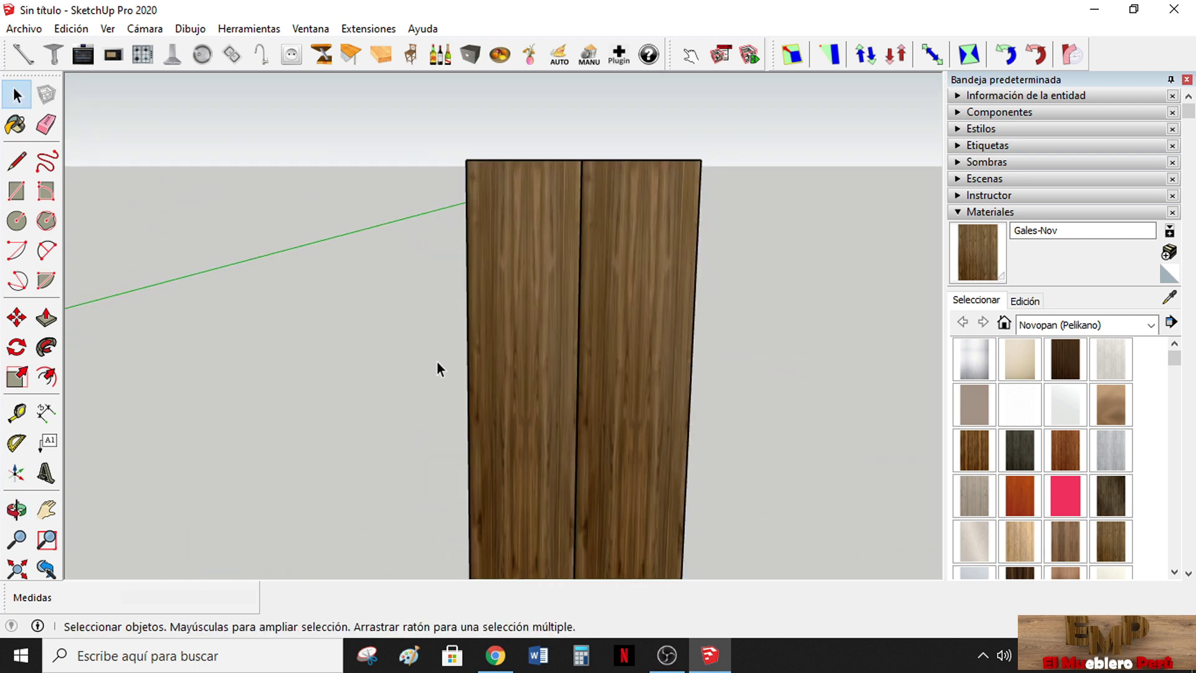
scroll(448, 367, "down", 3)
left_click(498, 371)
Window-select the wardrobe and stretch its depth to 600 mm along the green axis
scroll(561, 386, "down", 1)
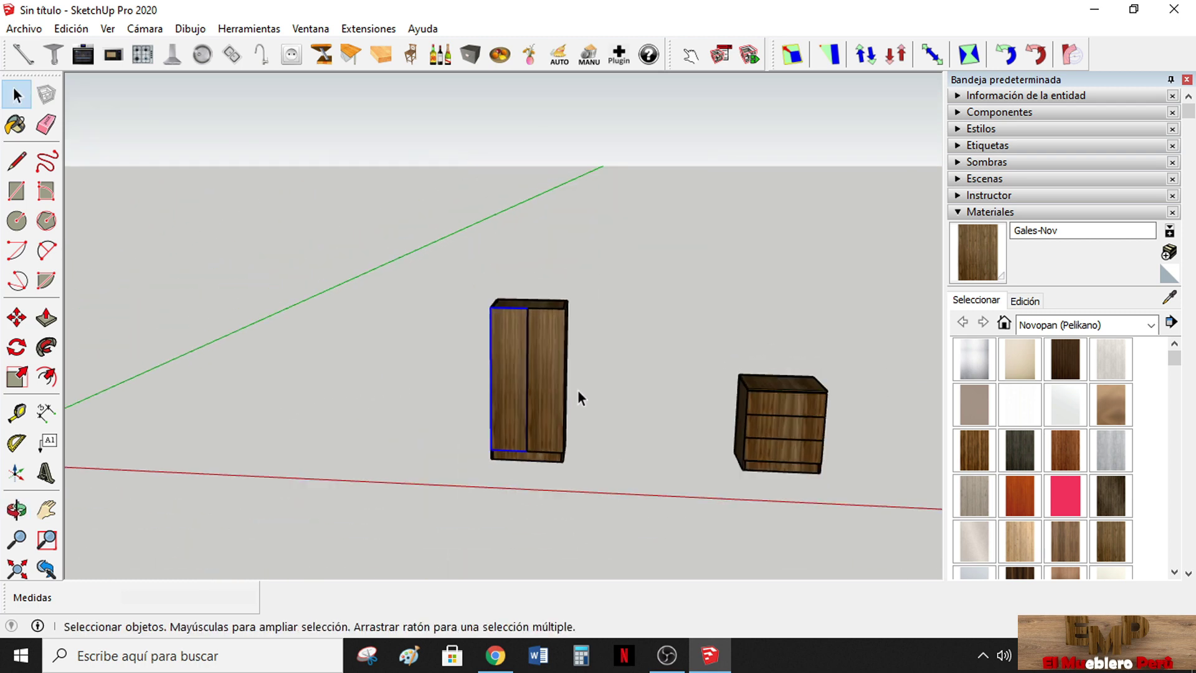
scroll(529, 368, "down", 2)
left_click_drag(434, 295, 633, 518)
mouse_move(501, 459)
middle_mouse_down()
mouse_move(693, 472)
mouse_move(689, 430)
middle_mouse_up()
key("b")
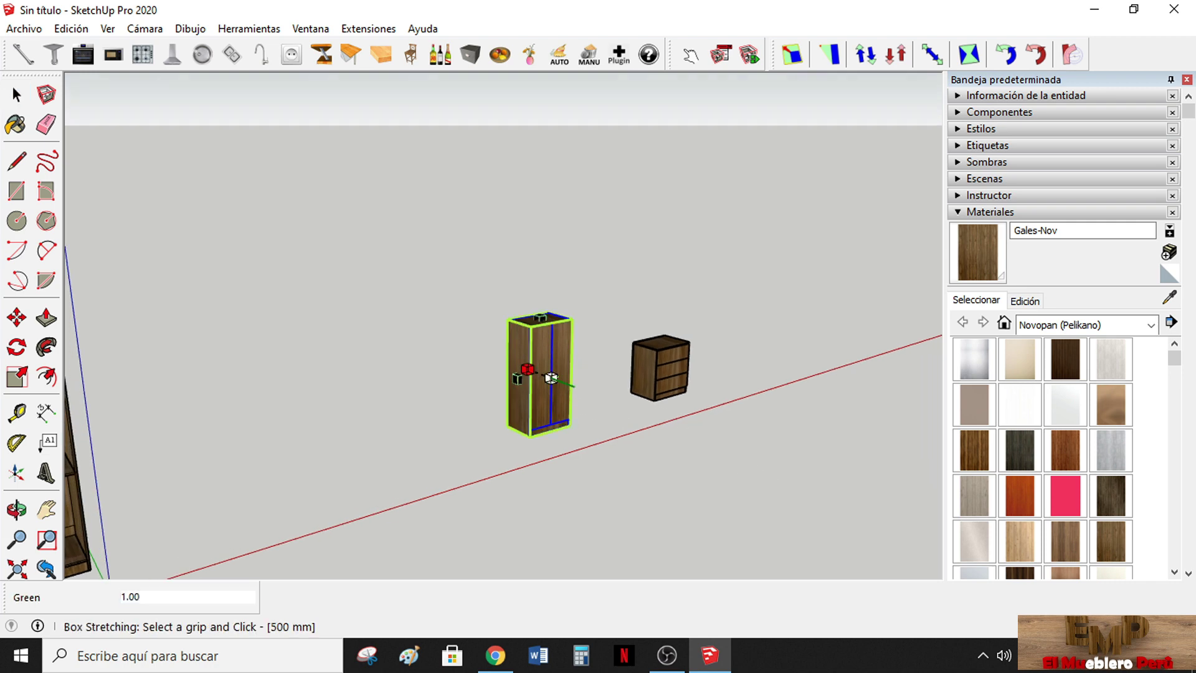
left_click(554, 375)
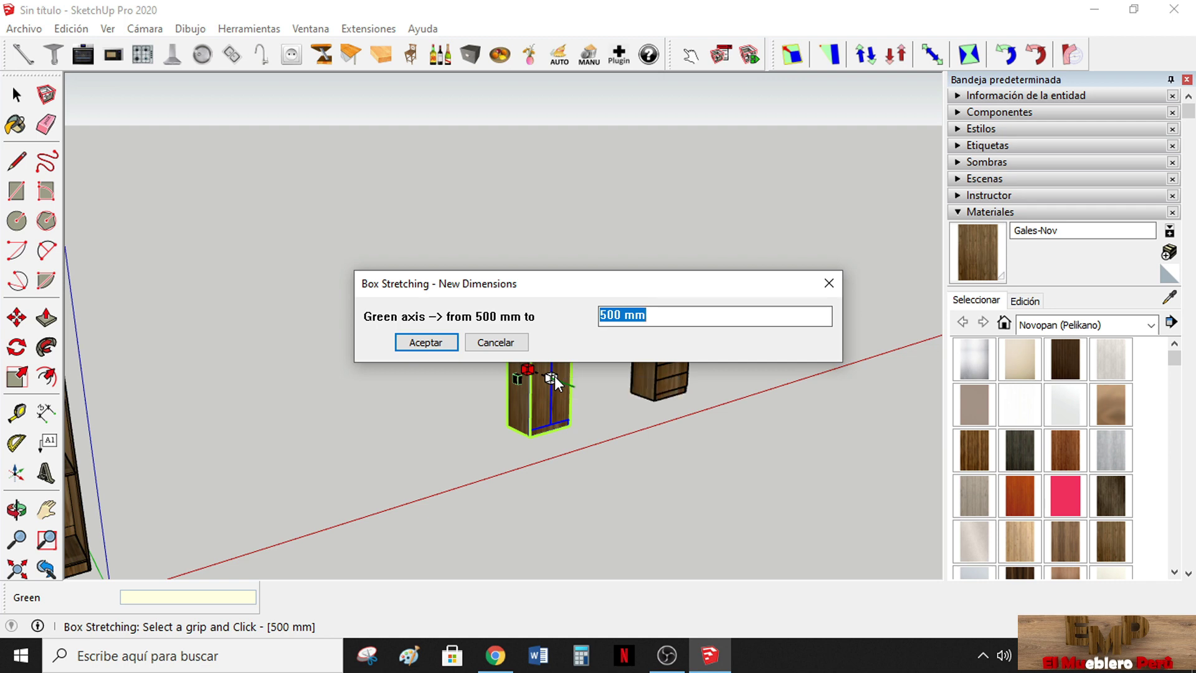
type("60")
type("0")
key("Return")
Dismiss the second size prompt unchanged, deselect the wardrobe, and orbit to see both pieces
scroll(557, 380, "up", 2)
scroll(558, 382, "up", 1)
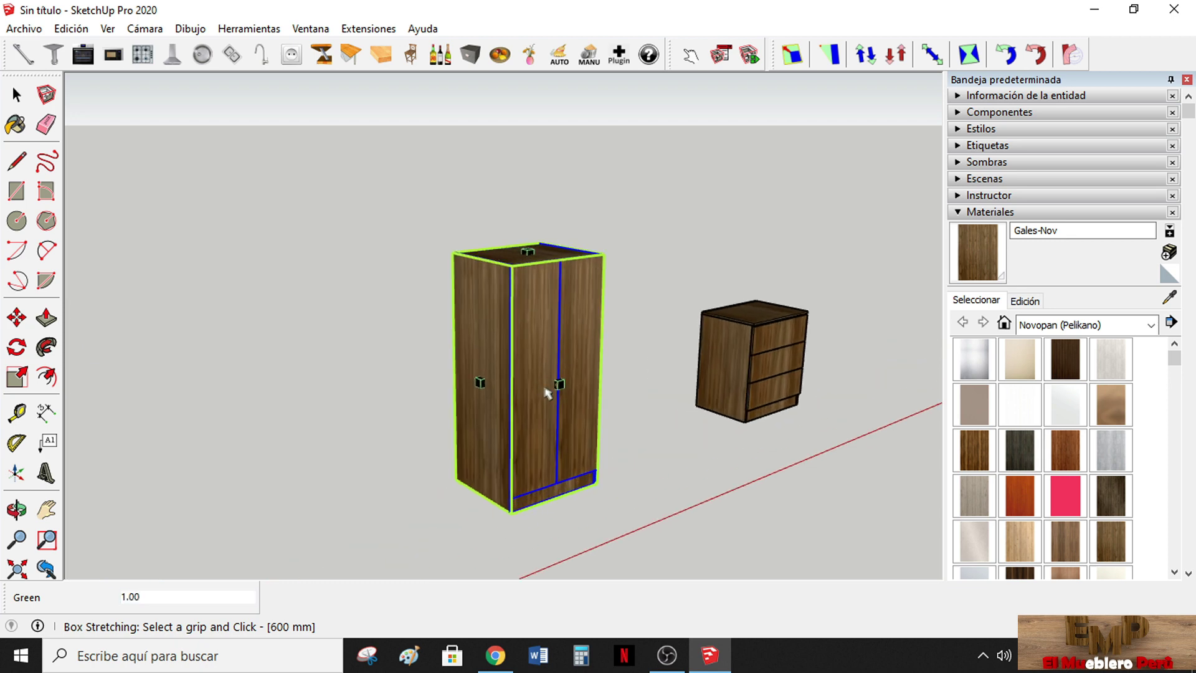
left_click(558, 382)
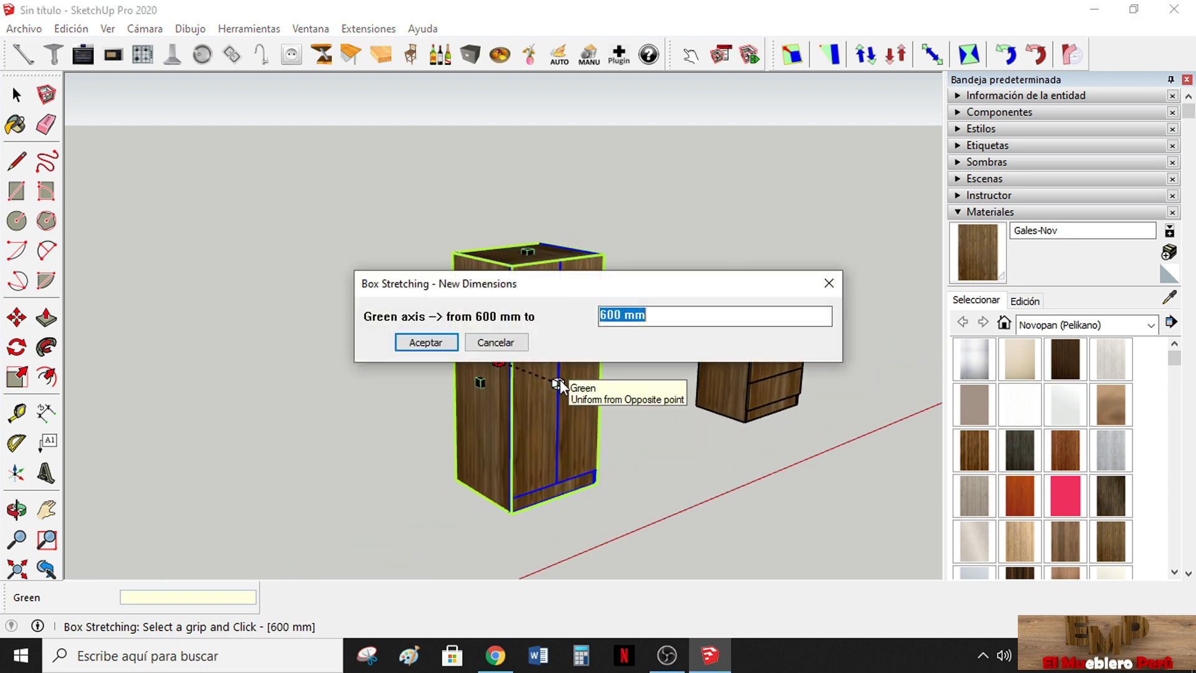
key("Return")
key("space")
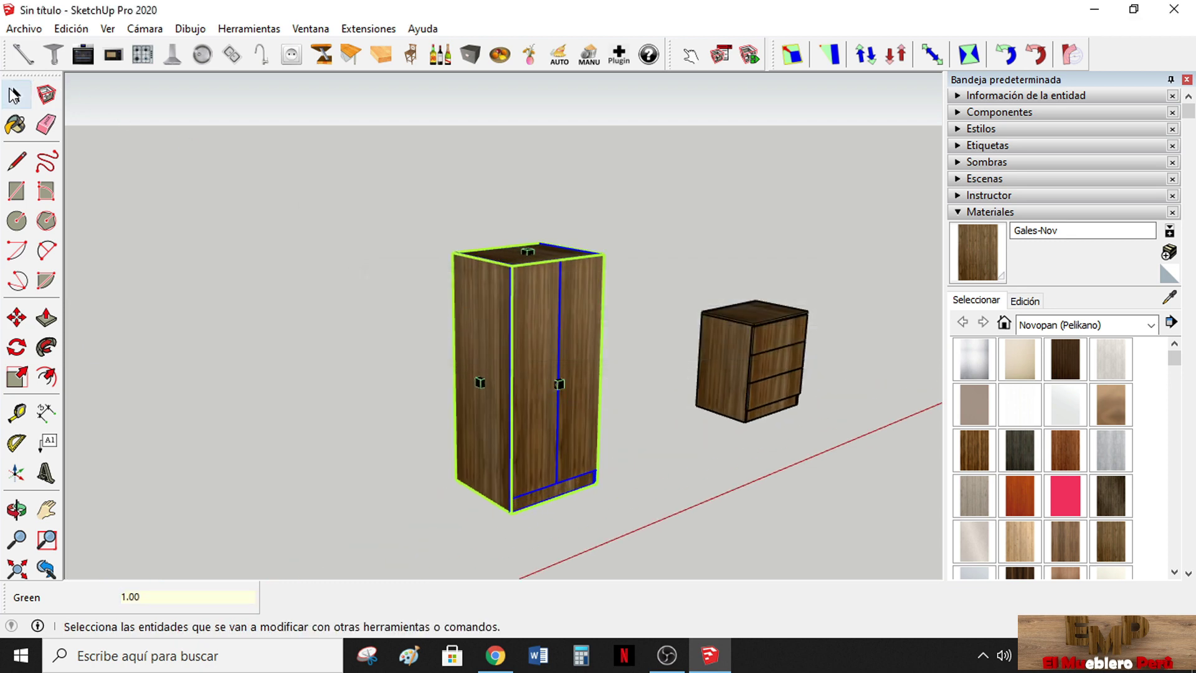
left_click(390, 302)
scroll(265, 334, "down", 3)
mouse_move(265, 334)
middle_mouse_down()
mouse_move(337, 470)
mouse_move(529, 435)
mouse_move(384, 434)
mouse_move(349, 399)
middle_mouse_up()
Stretch the wardrobe's width along the red axis from 700 mm to 900 mm
left_click_drag(269, 248, 443, 450)
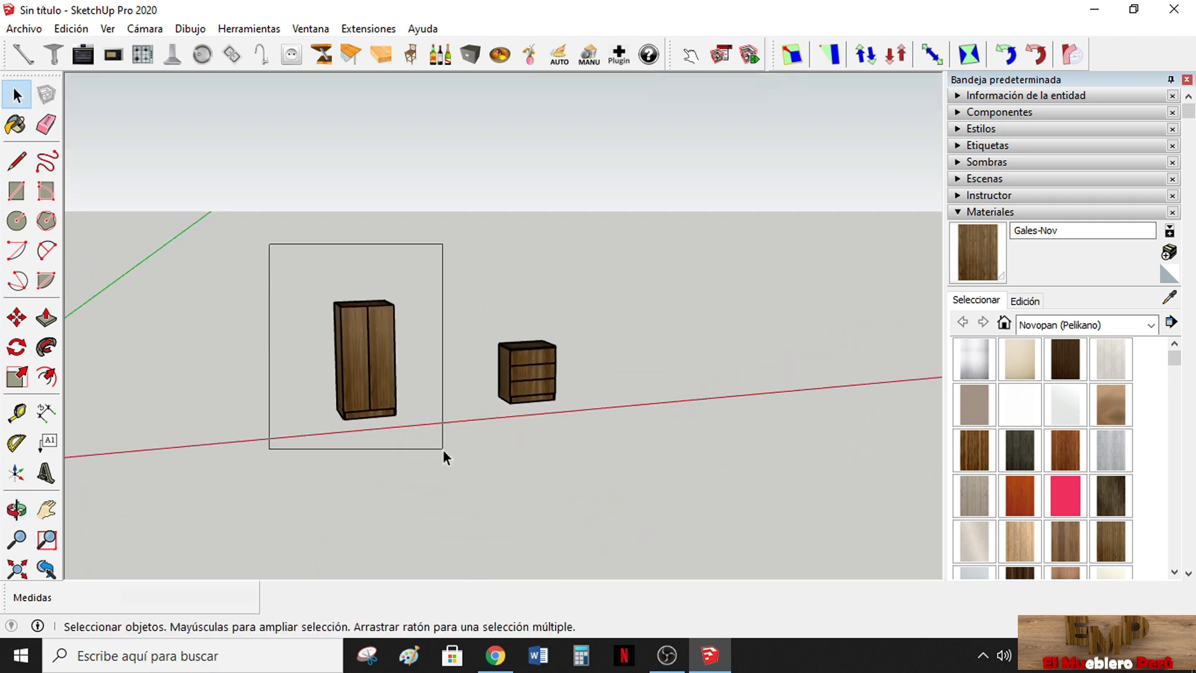
key("s")
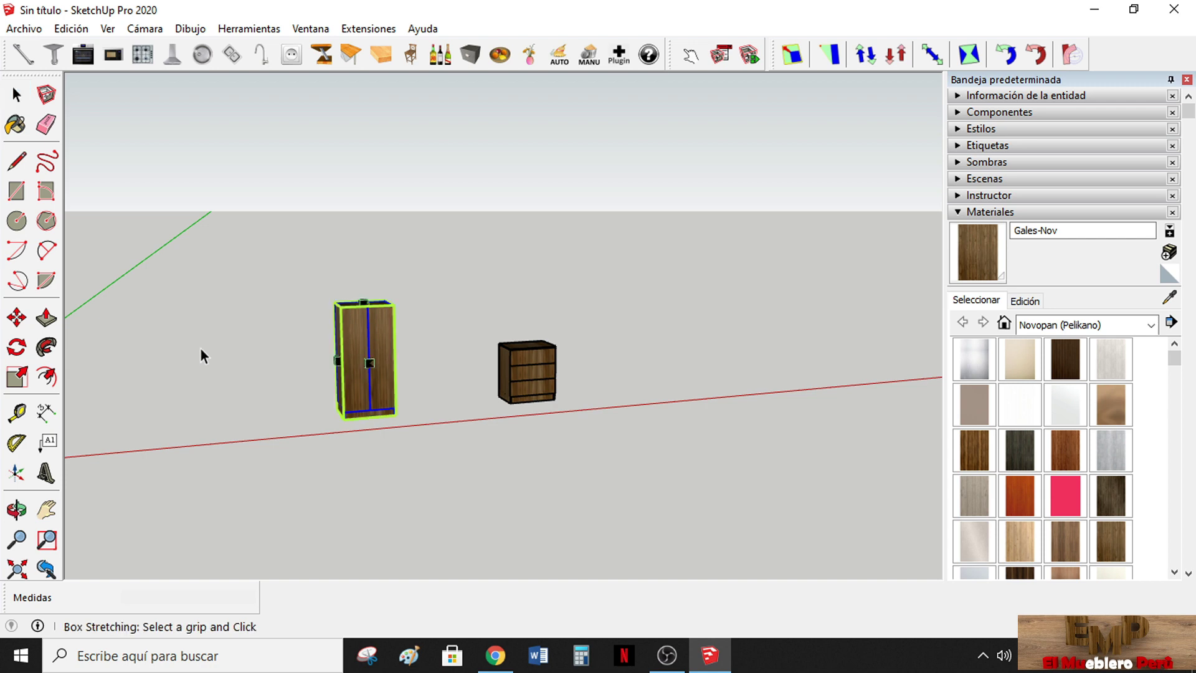
left_click(338, 360)
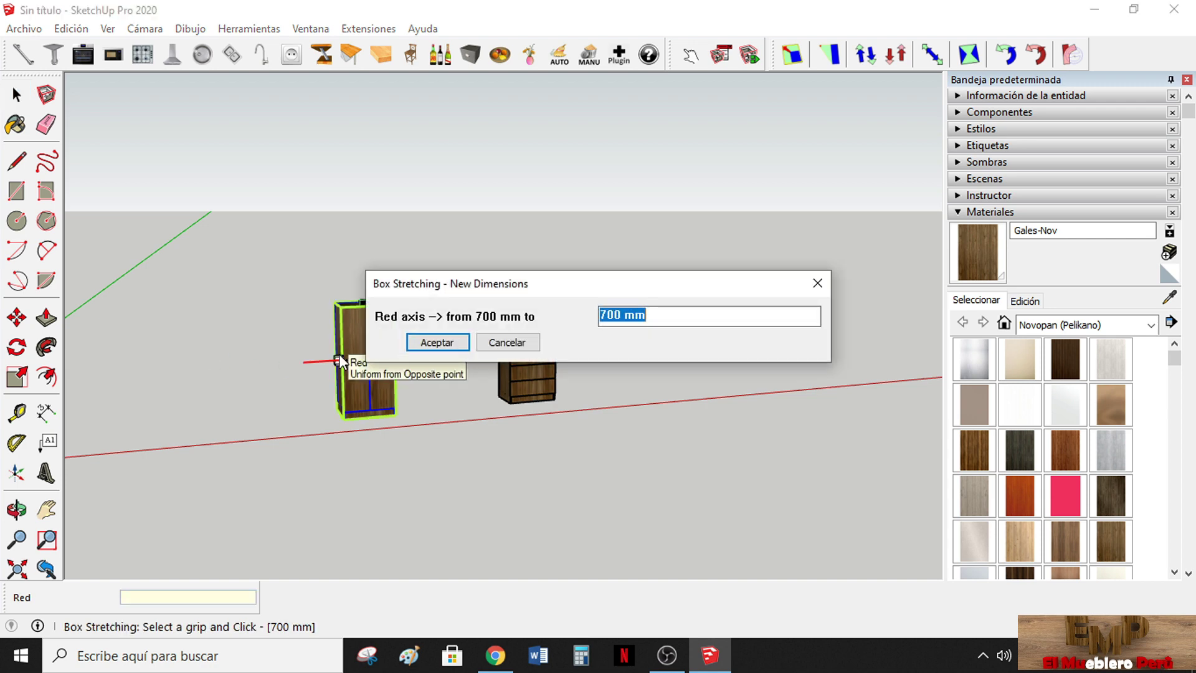
type("900")
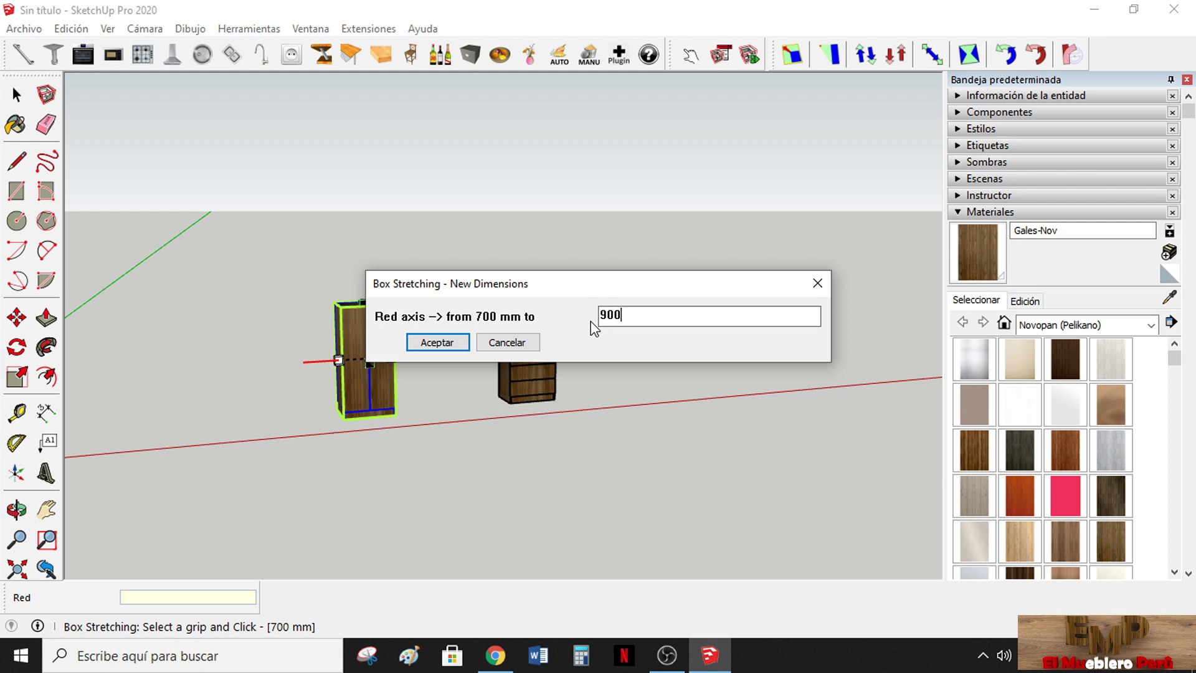
key("Return")
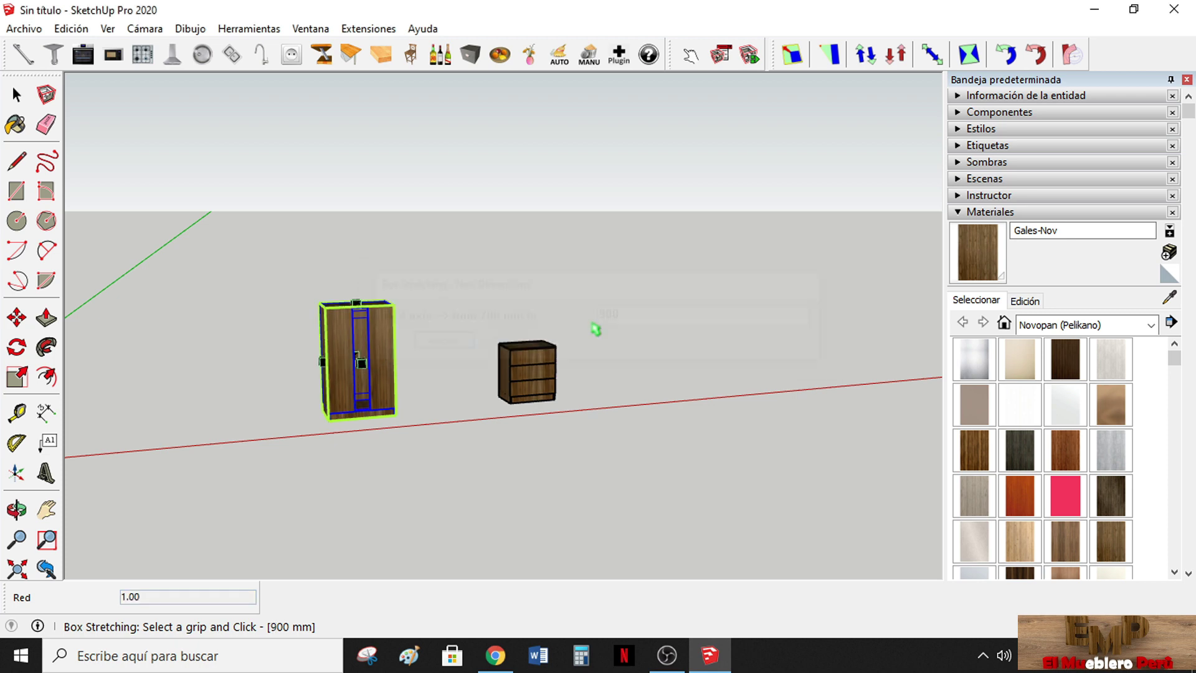
left_click(28, 94)
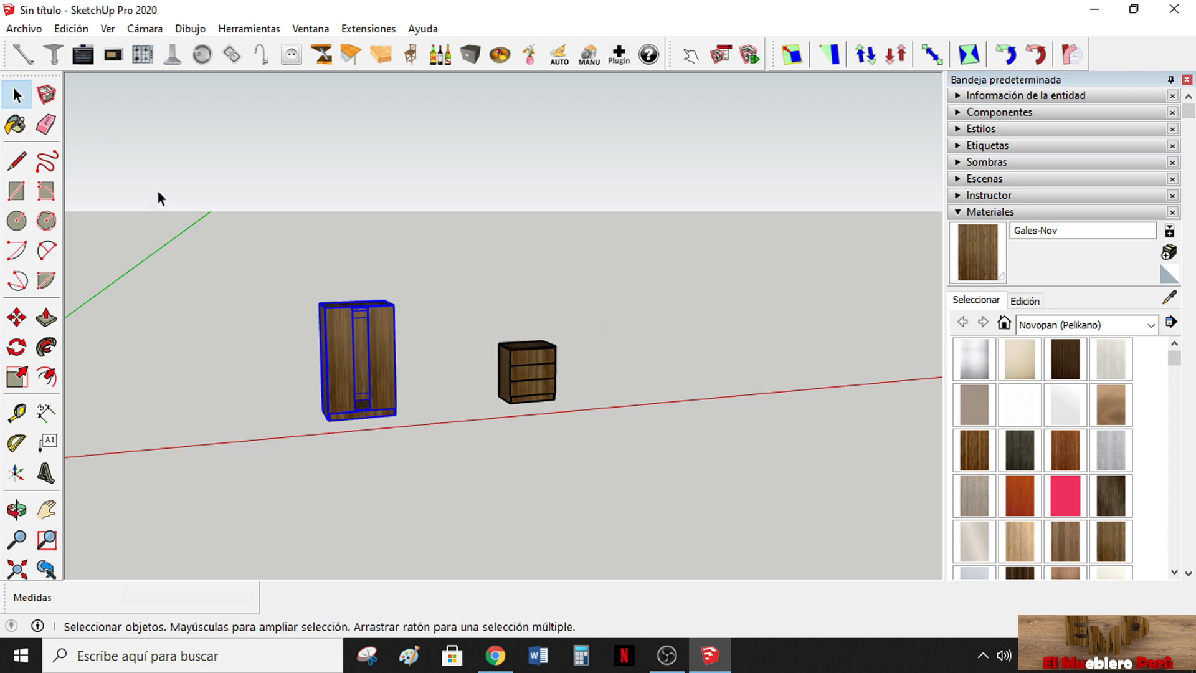
Place a 900 mm dimension above the wardrobe's top edge, corner to corner
scroll(241, 335, "up", 3)
middle_click_drag(240, 335, 364, 334)
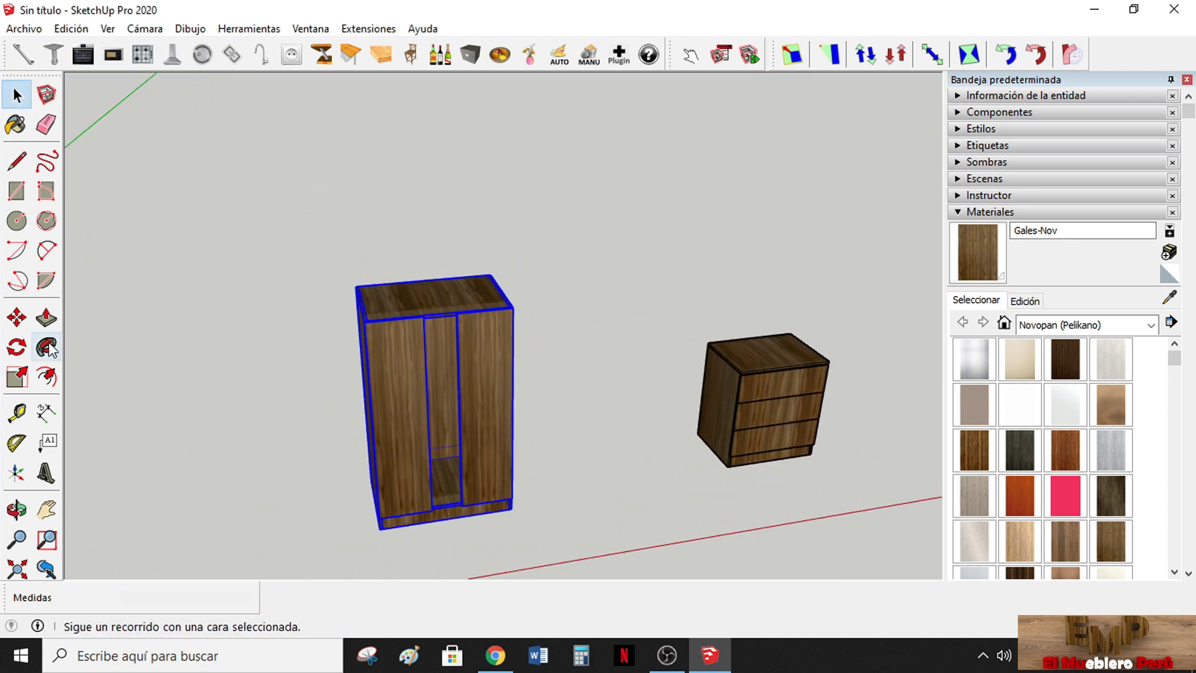
left_click(46, 413)
scroll(404, 259, "up", 3)
scroll(295, 297, "up", 3)
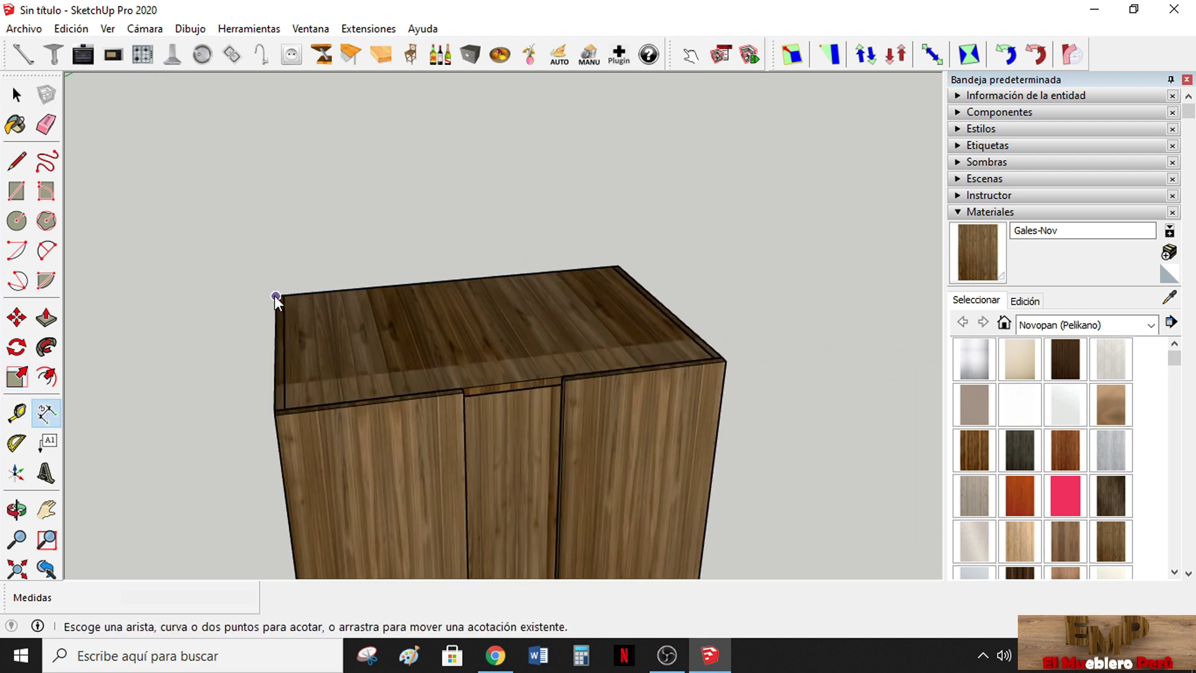
left_click(276, 296)
left_click(617, 265)
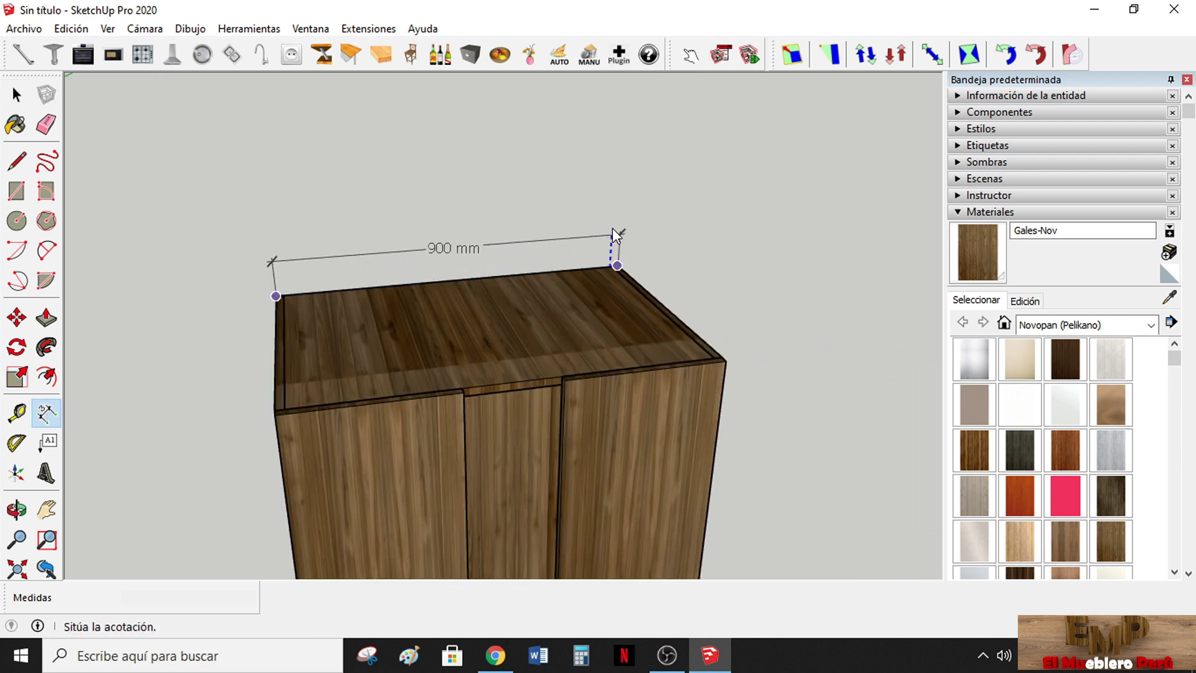
left_click(614, 207)
middle_click_drag(617, 213, 574, 567)
Select the wardrobe's left door panel and orbit to look down on the top
left_click(16, 94)
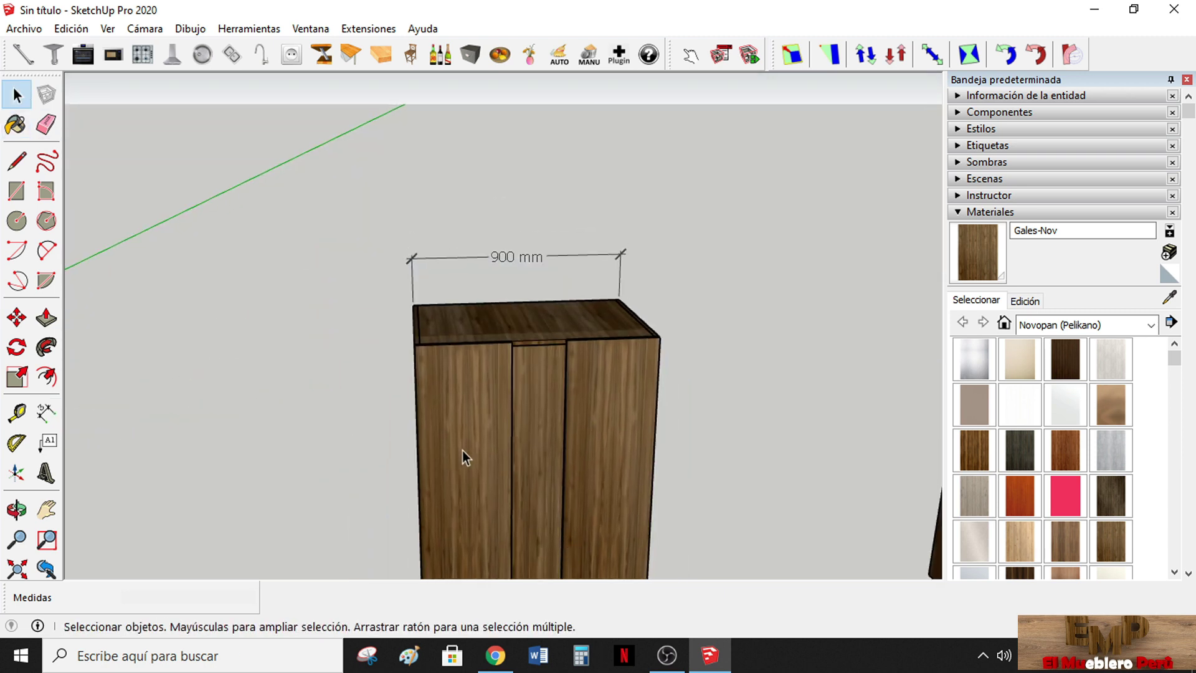
scroll(486, 405, "up", 1)
scroll(508, 364, "down", 3)
scroll(720, 495, "down", 2)
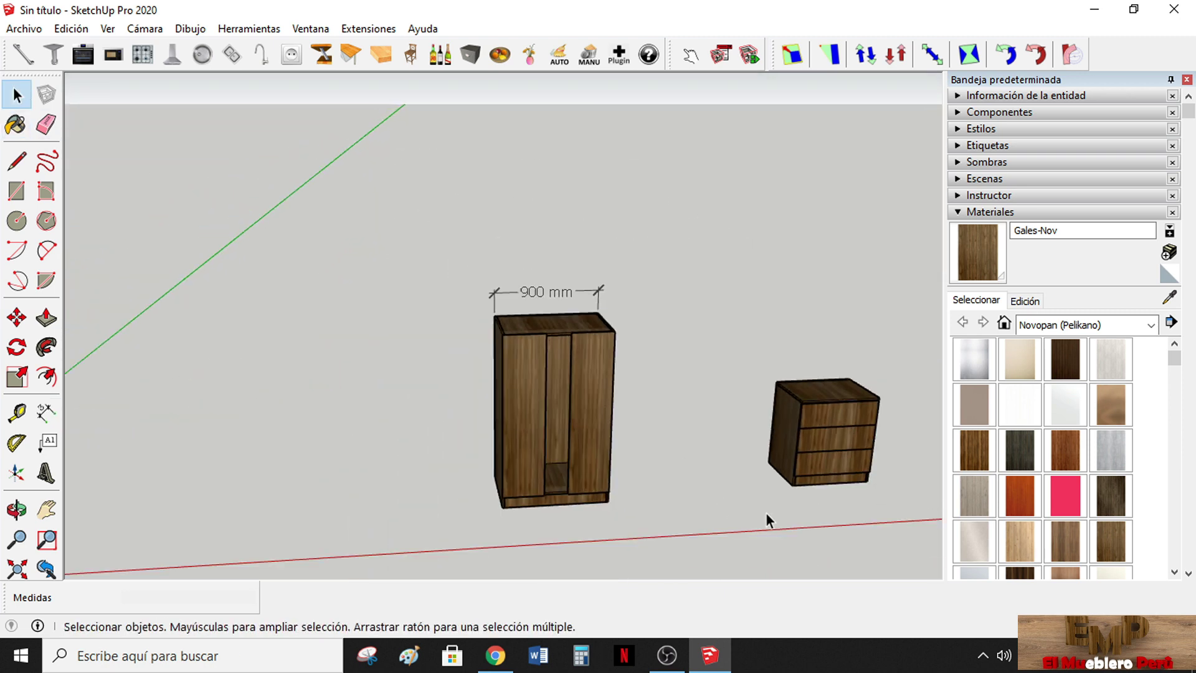
left_click(530, 375)
scroll(529, 375, "up", 2)
scroll(530, 375, "up", 2)
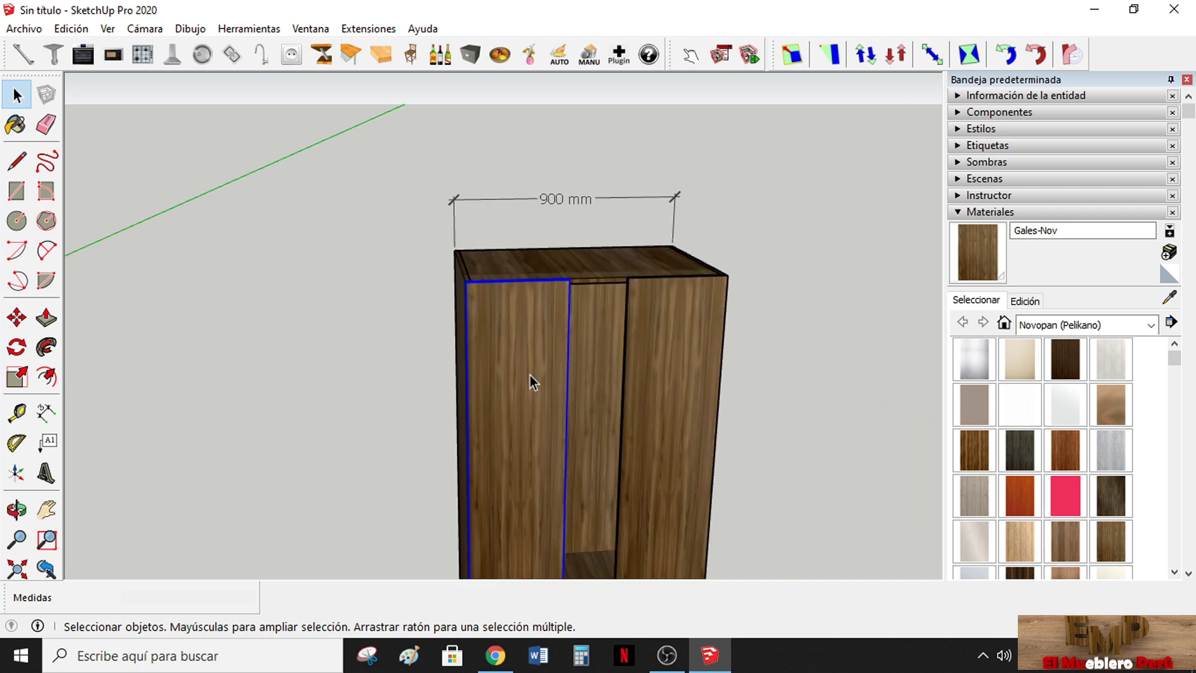
mouse_move(530, 375)
middle_mouse_down()
mouse_move(476, 387)
mouse_move(547, 215)
middle_mouse_up()
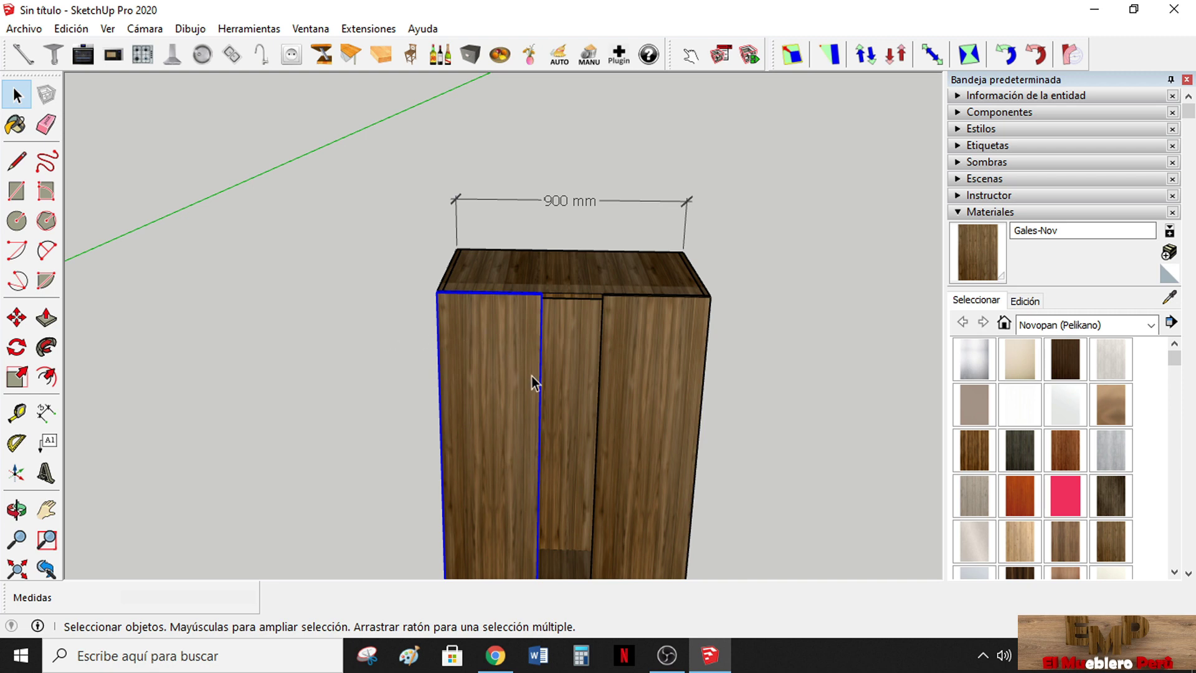
Widen the left door panel along the red axis from 348 mm to 448 mm
key("b")
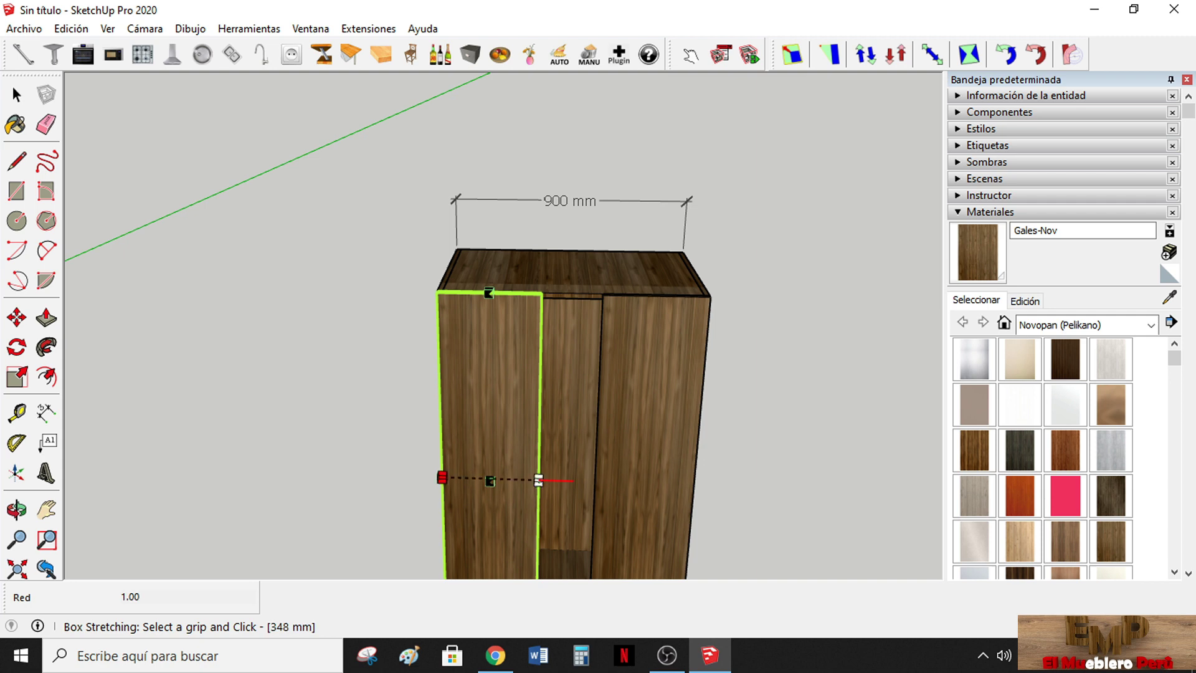
left_click(538, 480)
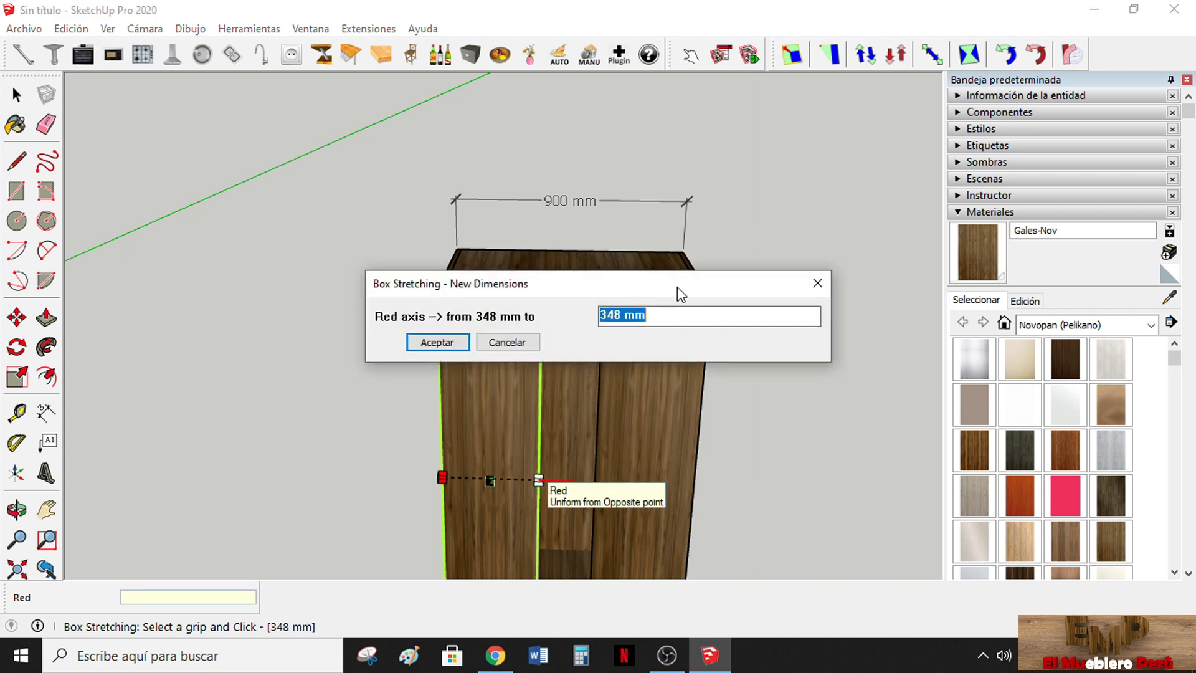
left_click(676, 313)
type("+100")
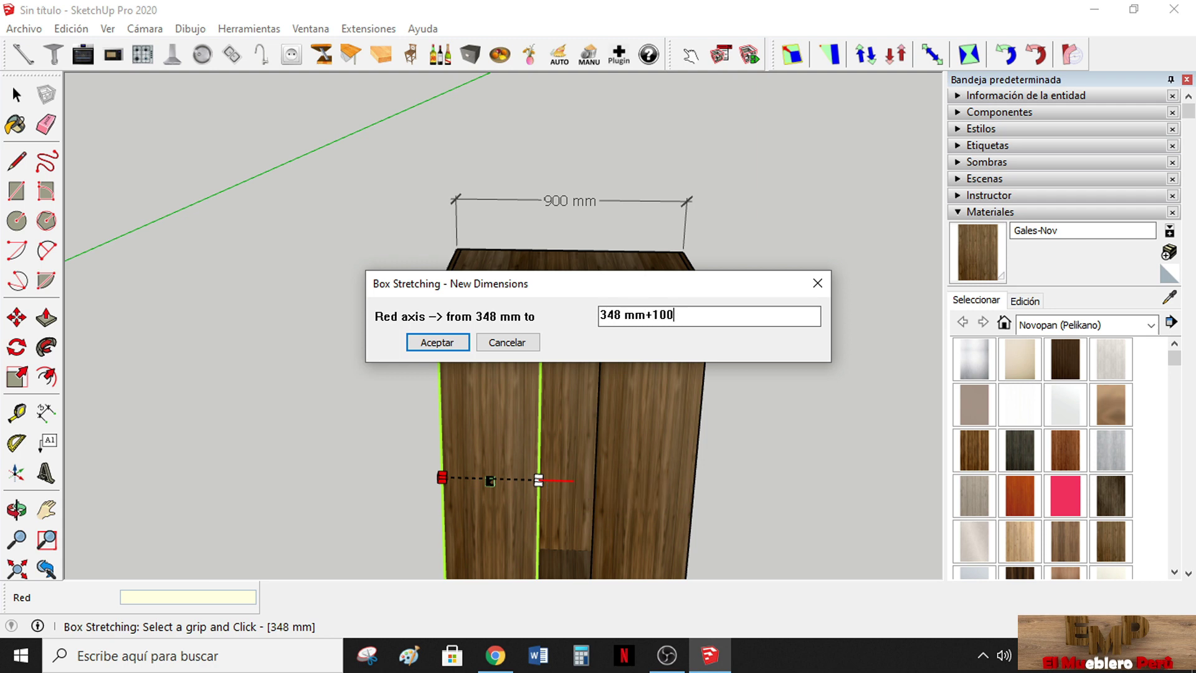
key("Return")
key("space")
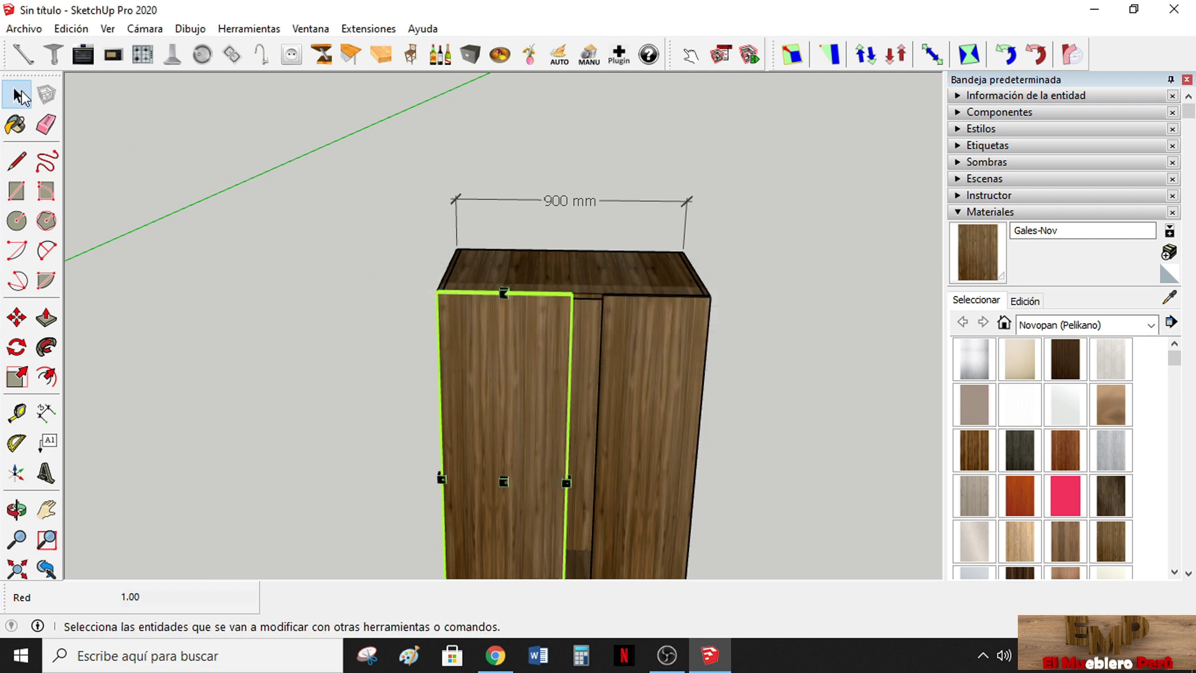
Widen the right door panel to 448 mm by adding 100 to its 348 mm
left_click(653, 368)
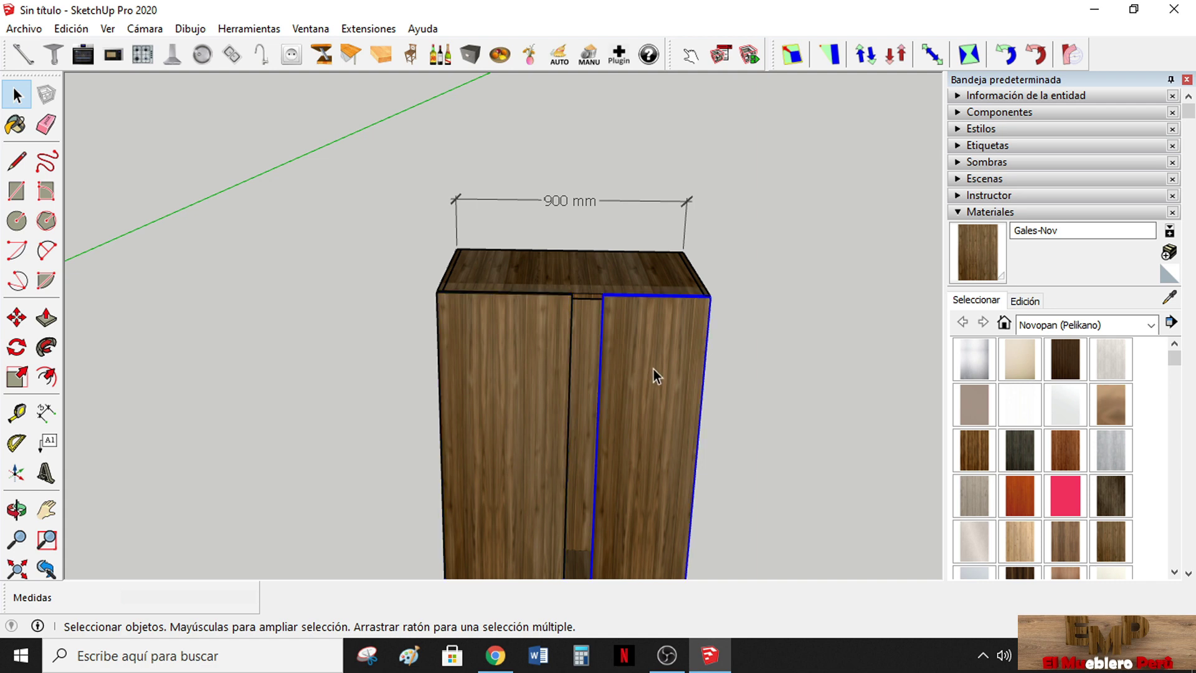
key("s")
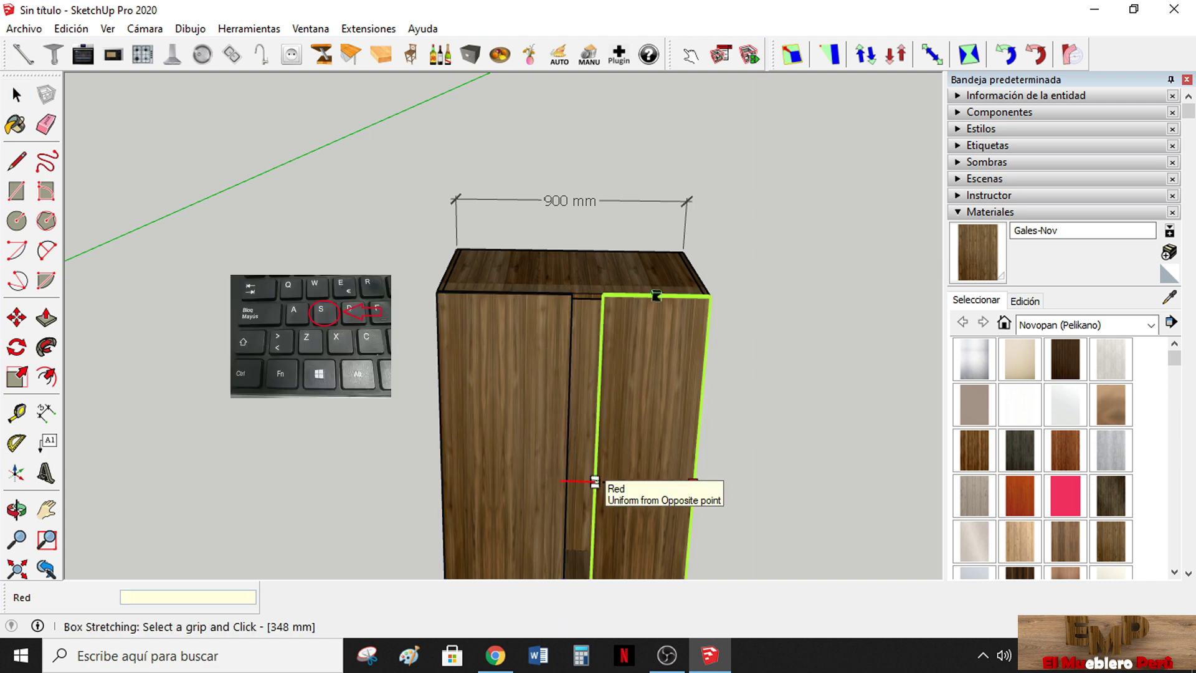
key("Tab")
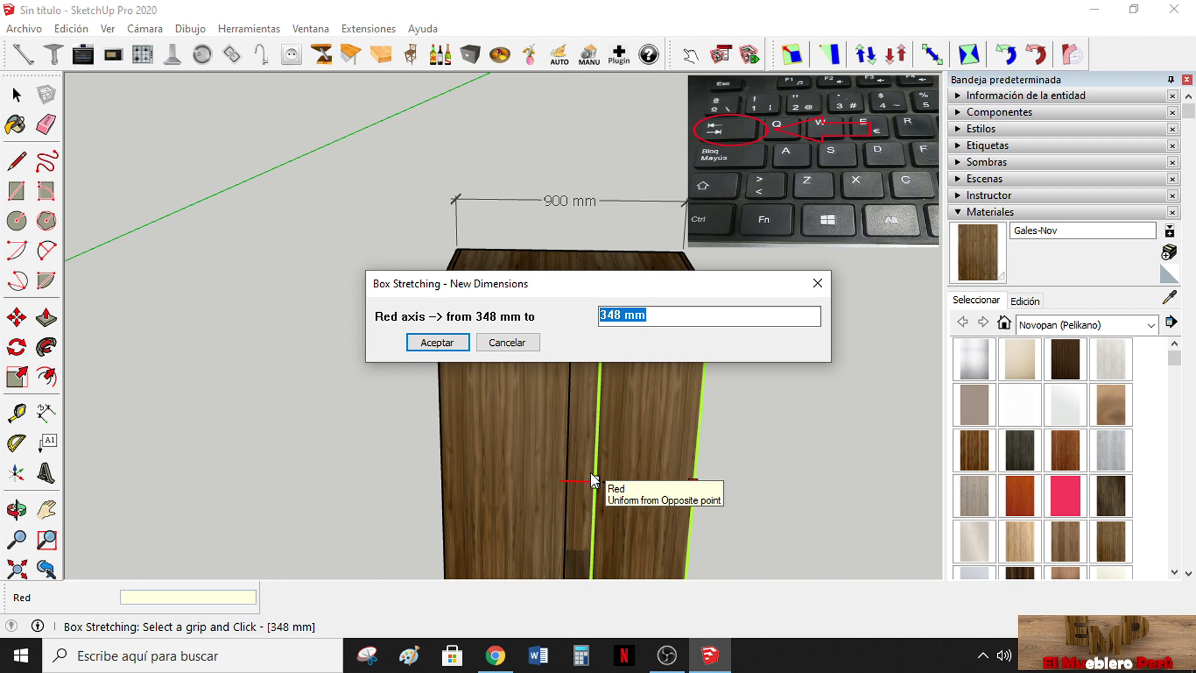
left_click(682, 318)
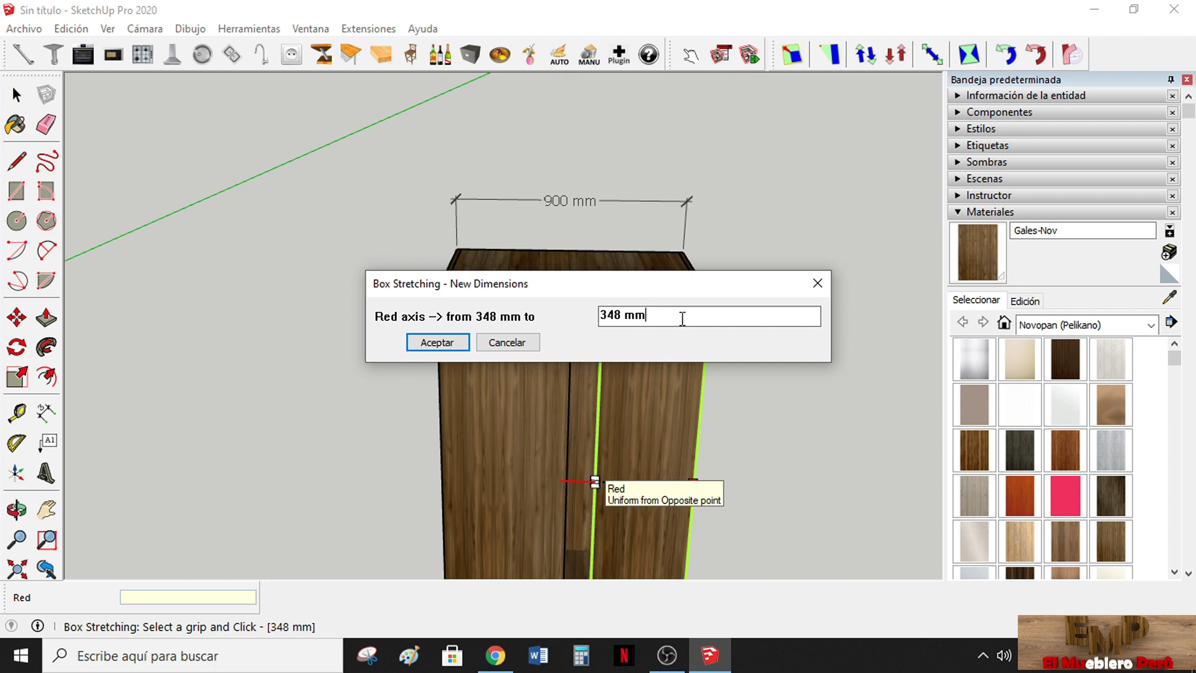
type("+")
type("00")
key("Return")
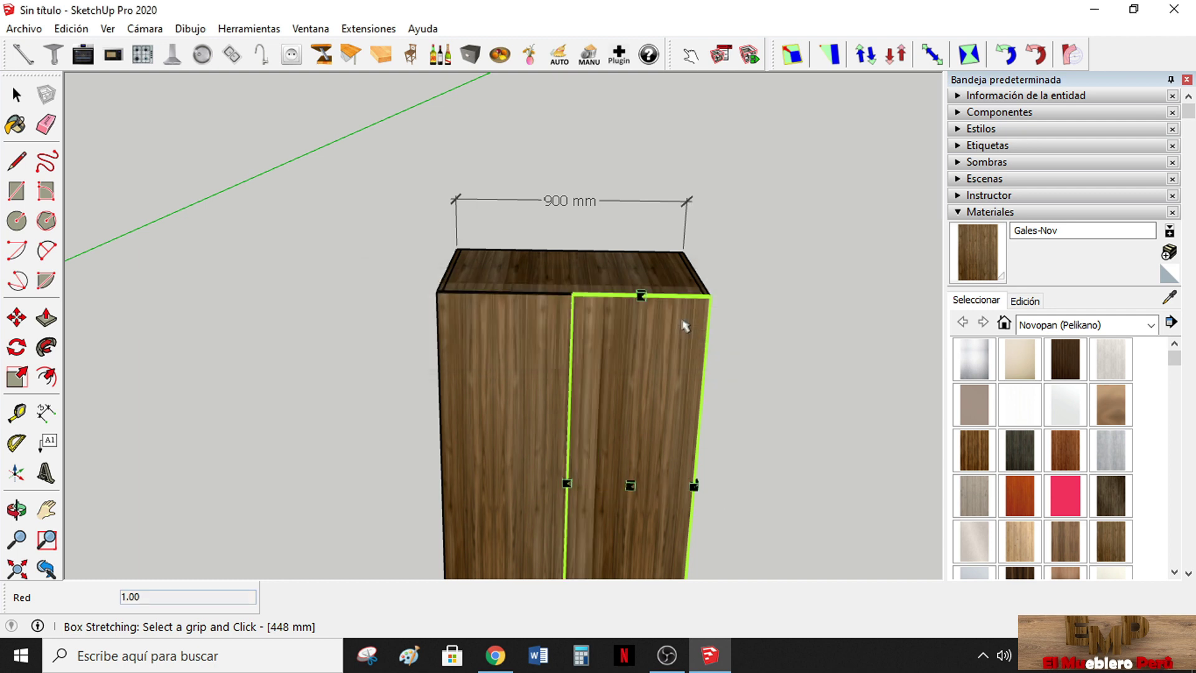
left_click(15, 94)
Clear the panel selection and orbit around the cabinets
left_click(211, 204)
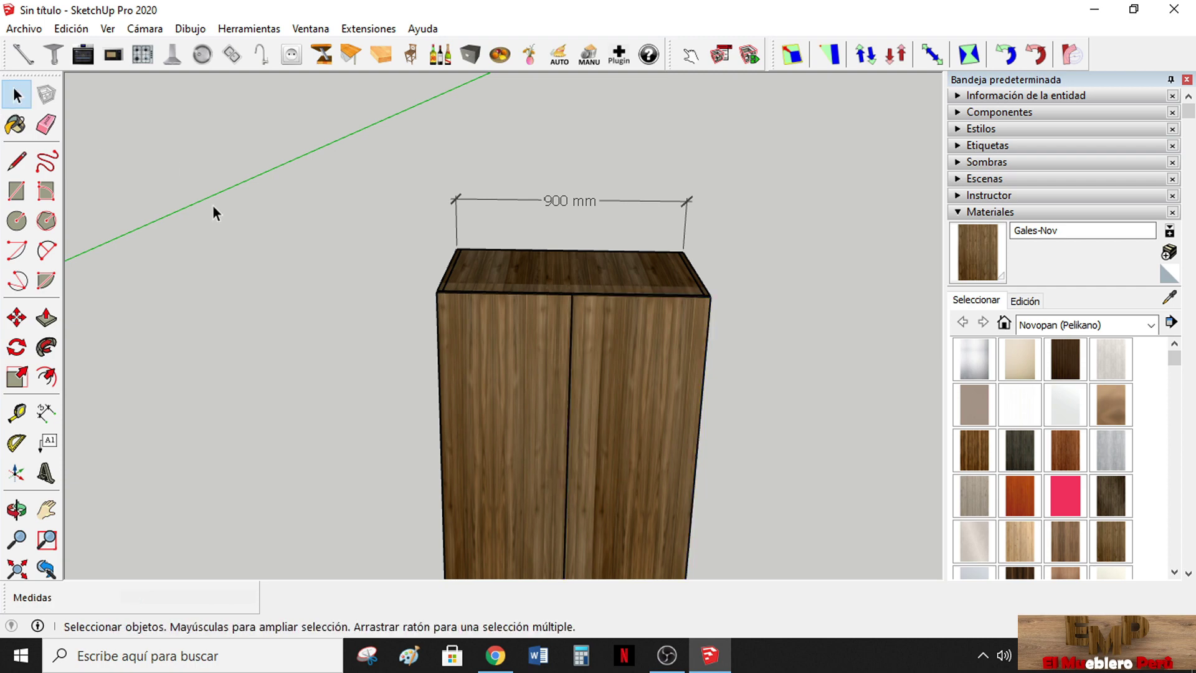
scroll(567, 319, "up", 3)
scroll(669, 319, "up", 5)
scroll(655, 288, "down", 2)
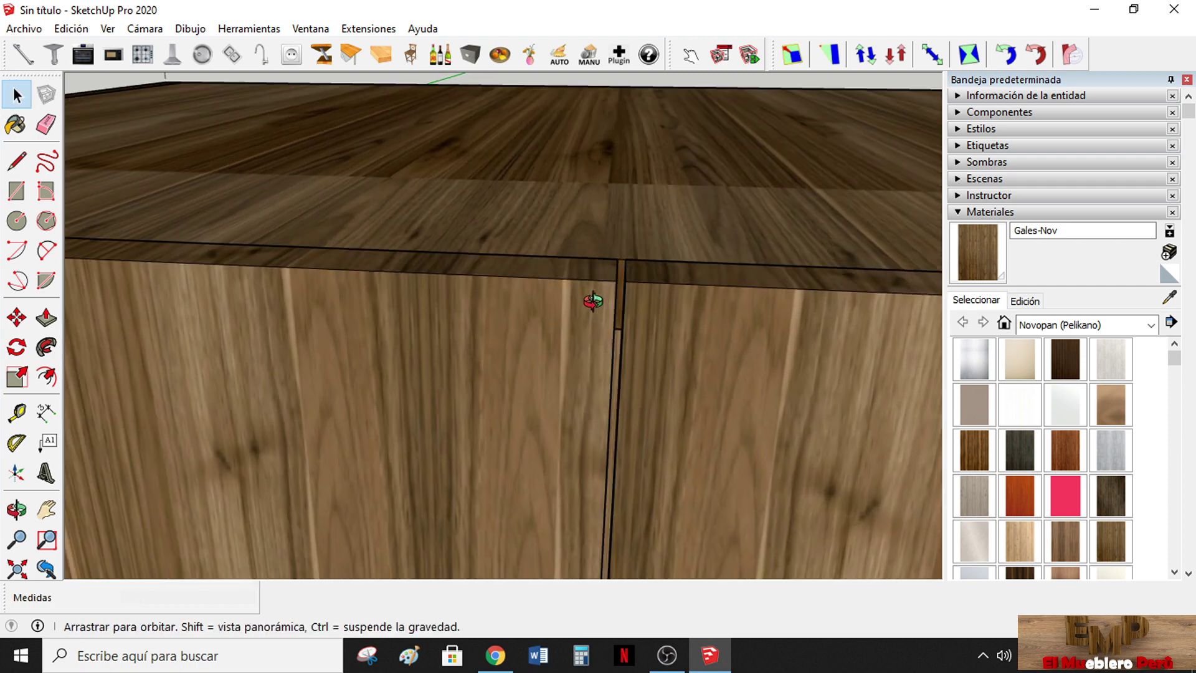
middle_click_drag(655, 288, 619, 305)
scroll(633, 297, "down", 3)
scroll(634, 295, "down", 2)
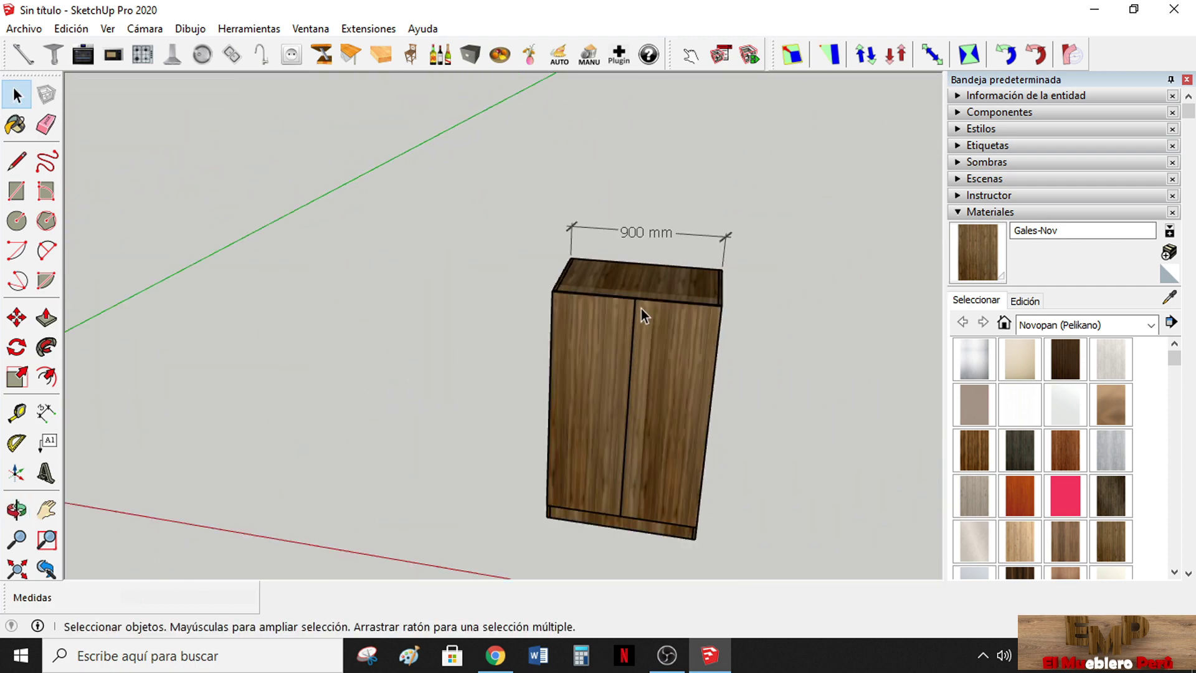
scroll(641, 308, "down", 2)
middle_click_drag(633, 378, 700, 320)
mouse_move(772, 395)
middle_mouse_down()
mouse_move(704, 419)
mouse_move(733, 378)
middle_mouse_up()
scroll(707, 414, "down", 3)
scroll(700, 419, "up", 2)
mouse_move(699, 419)
middle_mouse_down()
mouse_move(515, 408)
mouse_move(294, 459)
mouse_move(507, 489)
middle_mouse_up()
Zoom to the cabinet top and tape-measure its front edge at 582 mm
key("space")
scroll(640, 308, "up", 2)
scroll(641, 305, "up", 2)
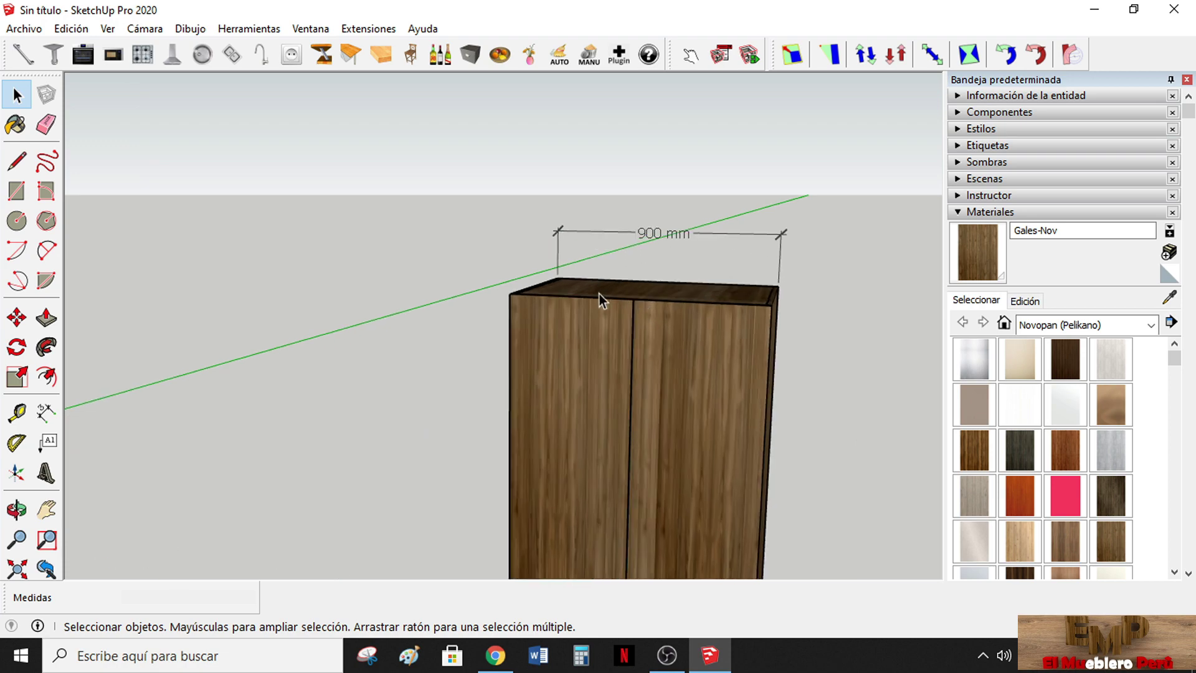
mouse_move(600, 294)
middle_mouse_down()
mouse_move(775, 422)
mouse_move(455, 334)
mouse_move(790, 315)
middle_mouse_up()
scroll(776, 324, "up", 2)
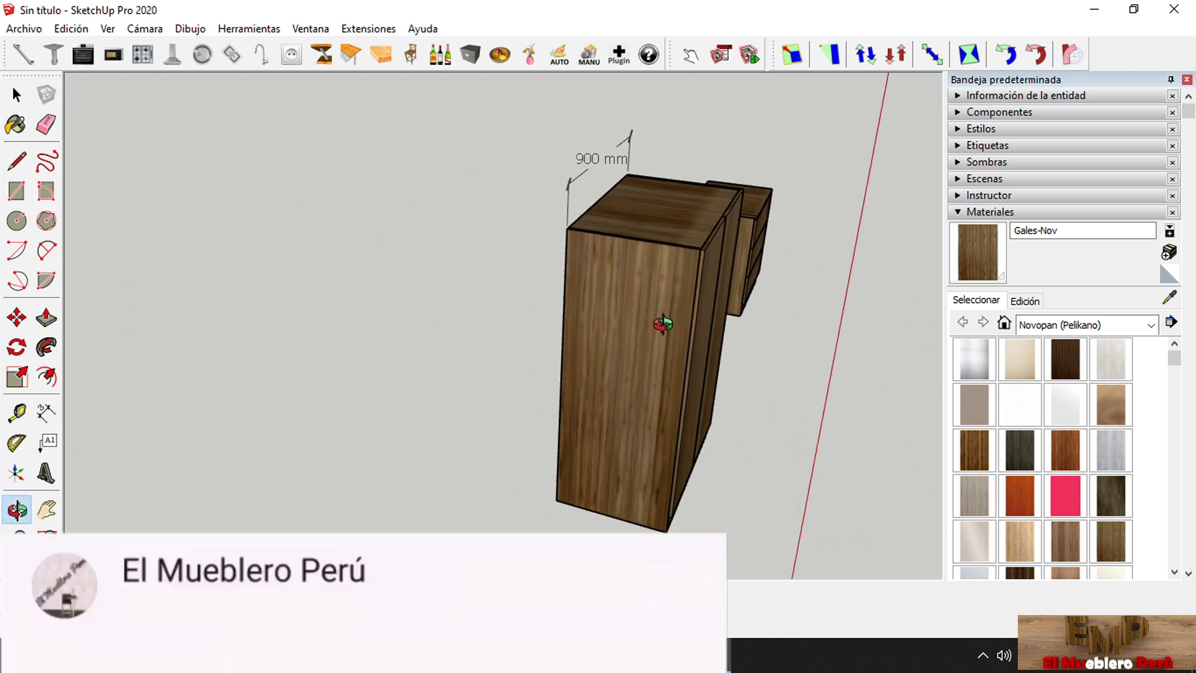
scroll(708, 189, "up", 2)
scroll(683, 338, "up", 3)
mouse_move(683, 338)
middle_mouse_down()
mouse_move(672, 355)
mouse_move(767, 275)
mouse_move(619, 286)
middle_mouse_up()
scroll(702, 262, "up", 2)
scroll(619, 287, "down", 3)
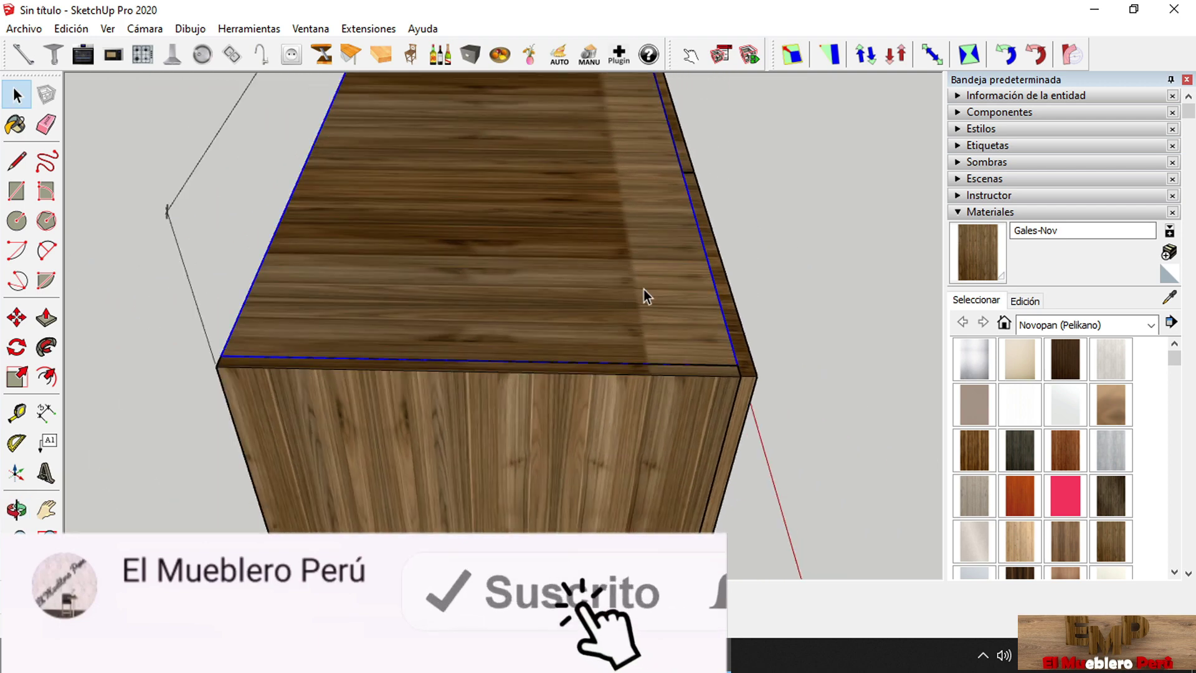
left_click(16, 413)
left_click(231, 343)
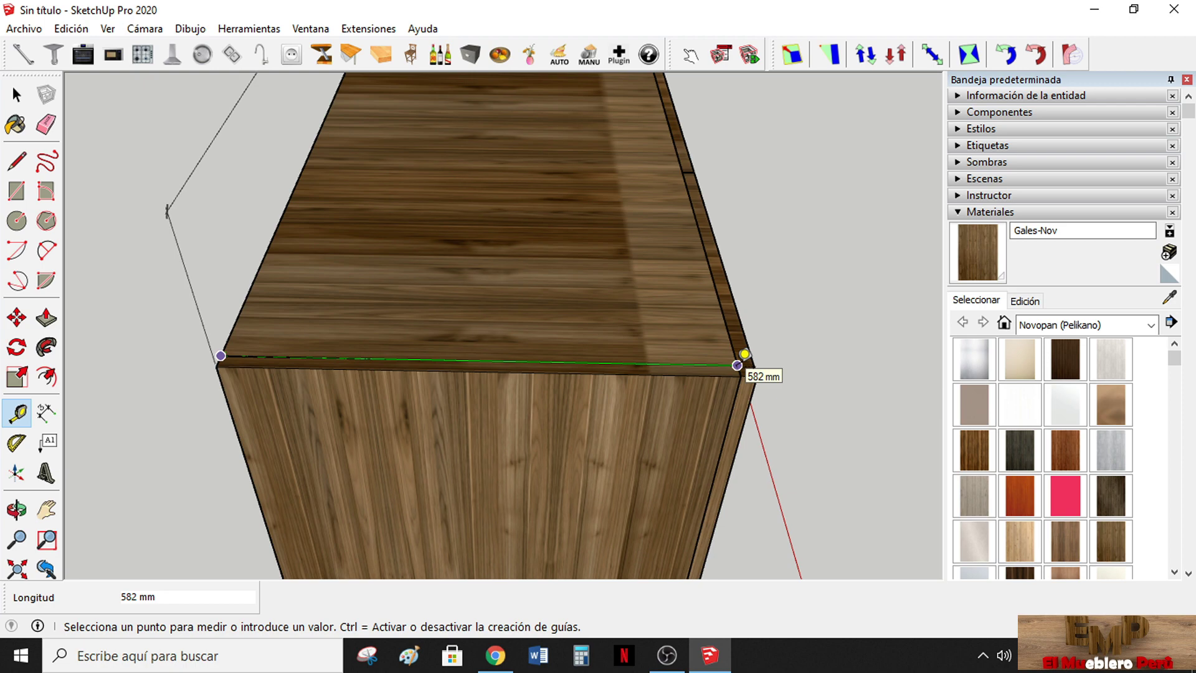
Explode the cabinet's top panel into raw geometry
middle_click_drag(744, 354, 708, 355)
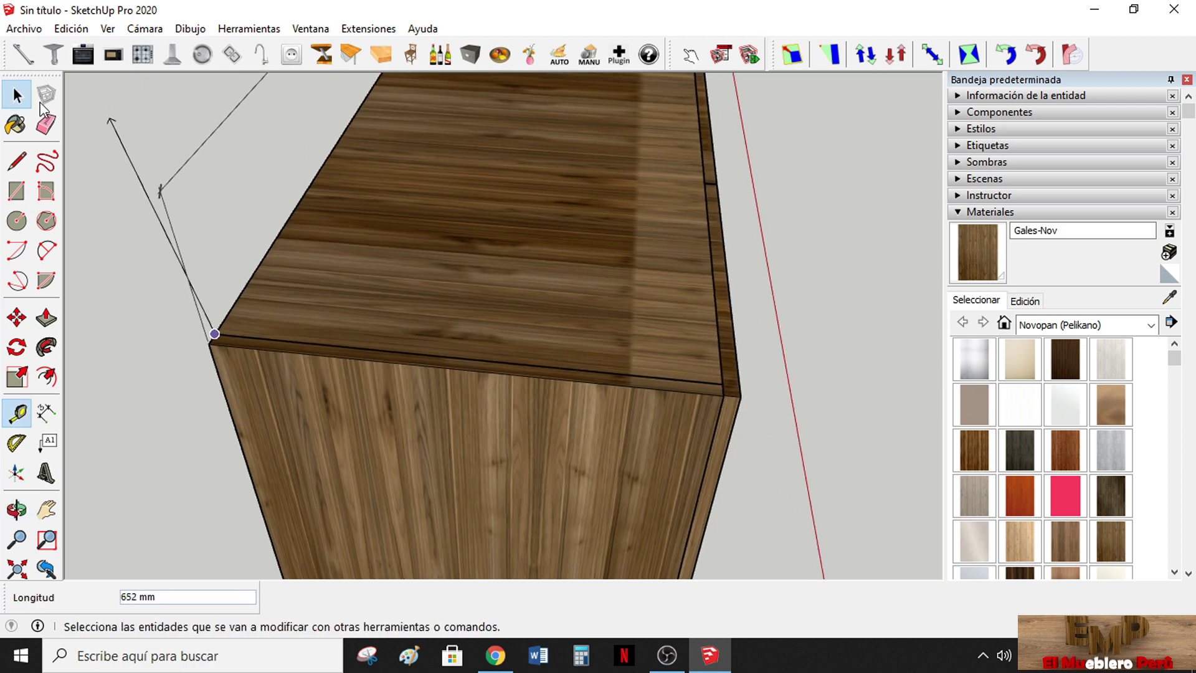
left_click(17, 96)
left_click(584, 242)
right_click(585, 240)
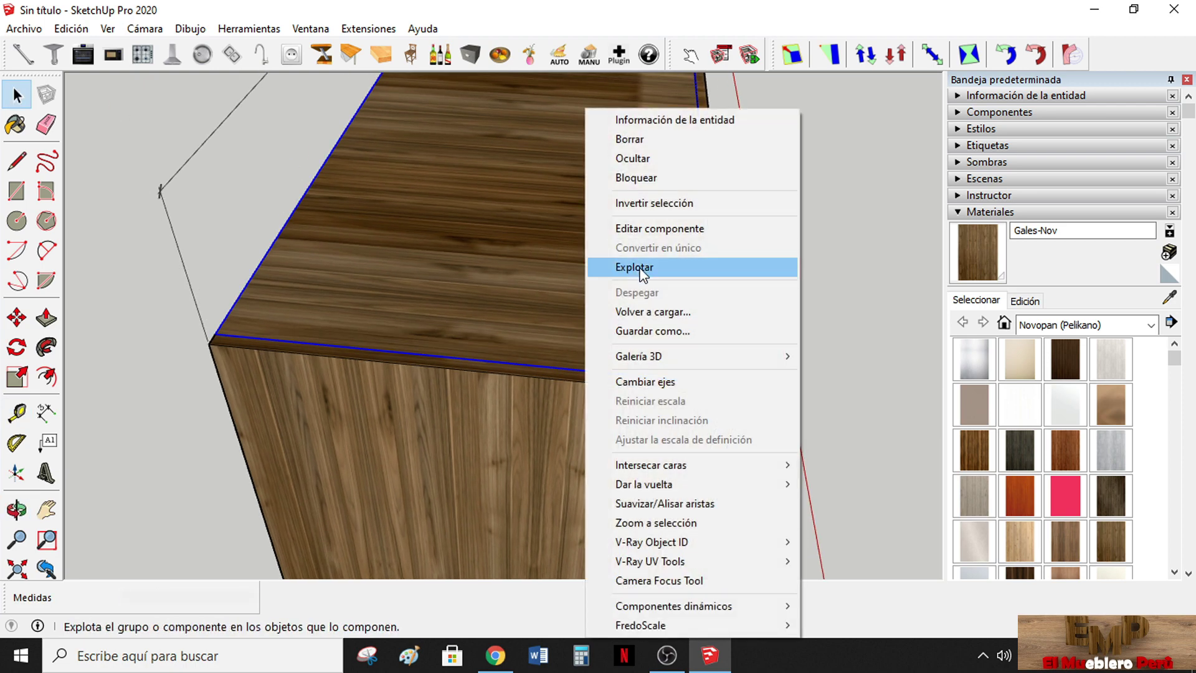
left_click(642, 273)
Make the exploded top into the new component Componente#58
left_click(537, 219)
right_click(537, 219)
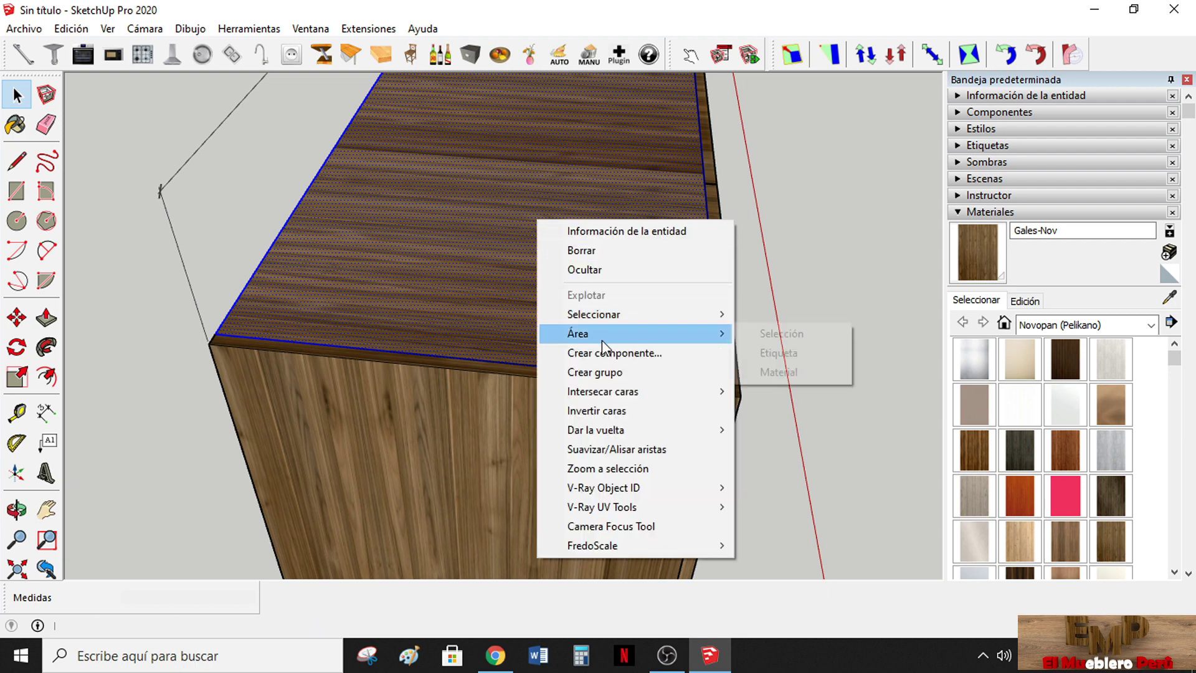
left_click(614, 353)
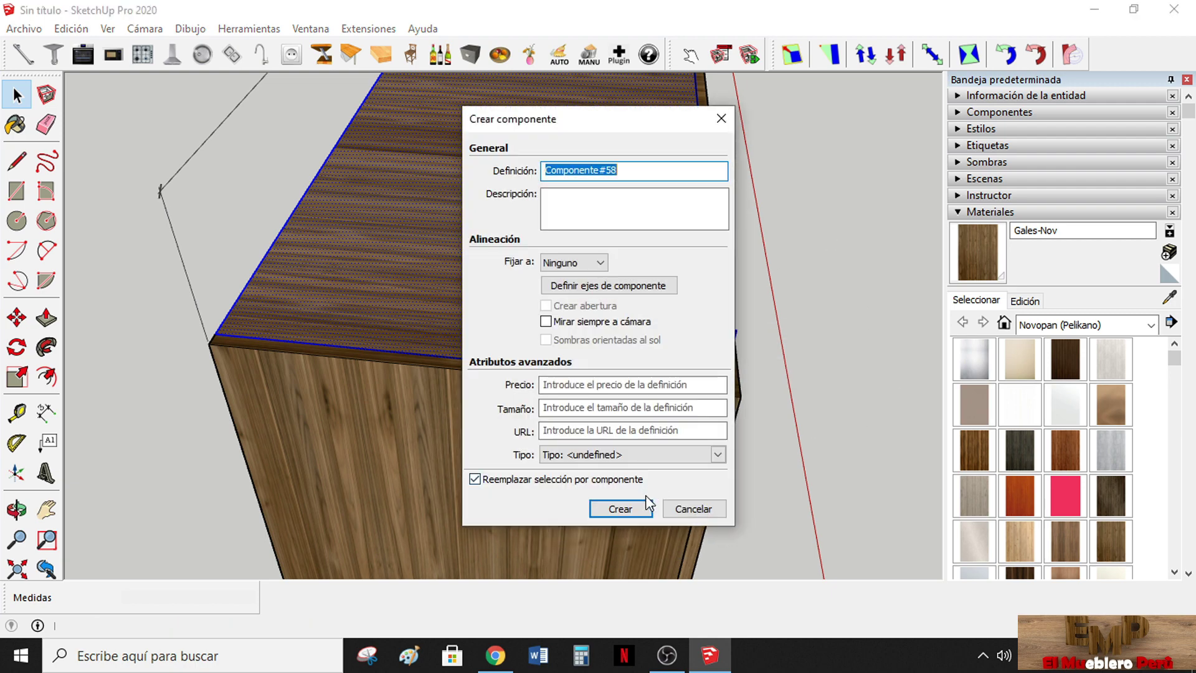
left_click(648, 503)
mouse_move(487, 286)
middle_mouse_down()
mouse_move(599, 370)
mouse_move(659, 261)
mouse_move(619, 310)
mouse_move(374, 312)
middle_mouse_up()
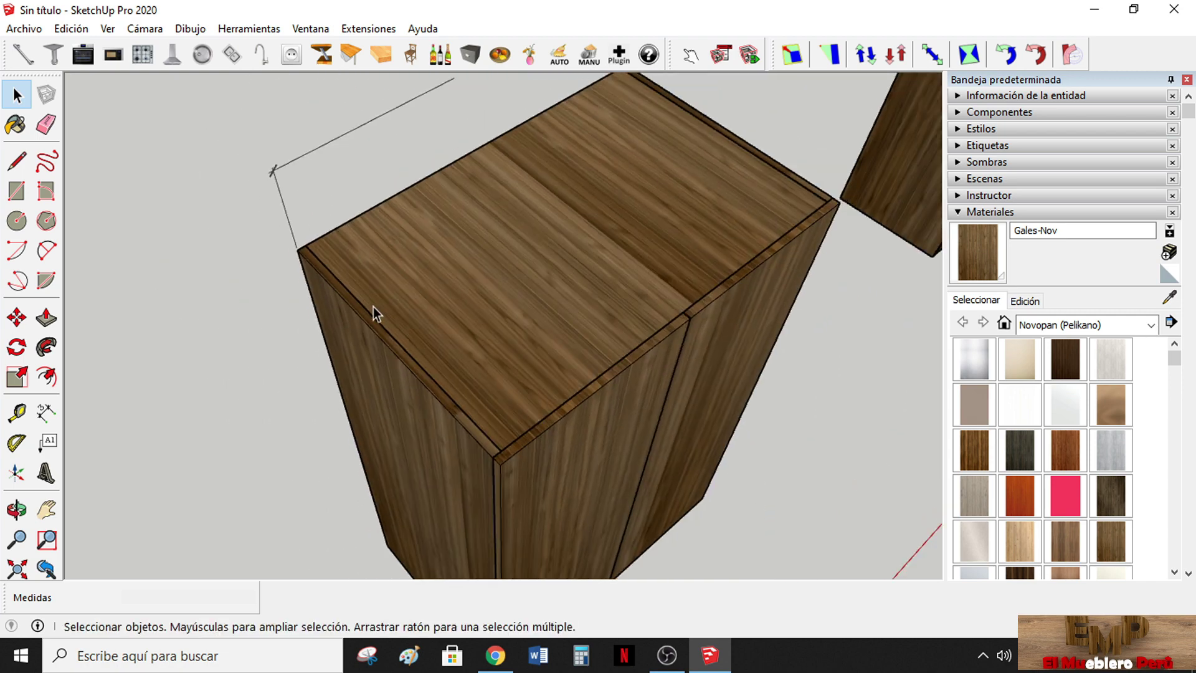
scroll(373, 312, "down", 1)
scroll(562, 360, "up", 2)
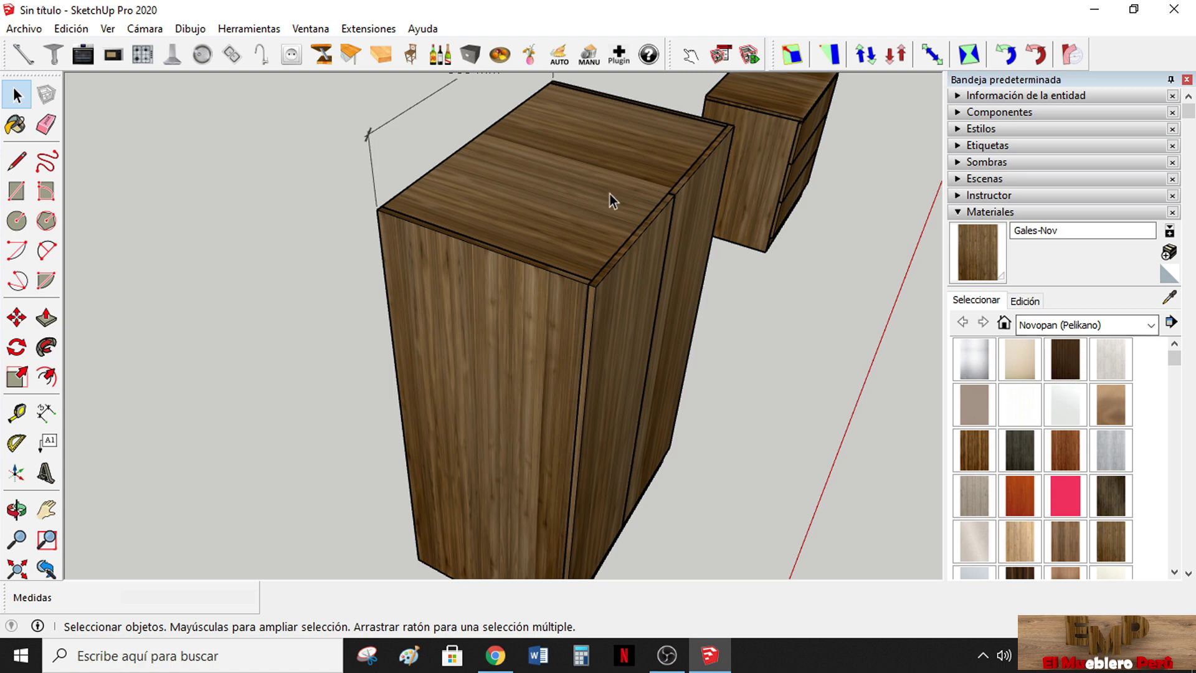
scroll(592, 249, "down", 3)
mouse_move(573, 277)
middle_mouse_down()
mouse_move(510, 315)
mouse_move(702, 350)
mouse_move(283, 346)
middle_mouse_up()
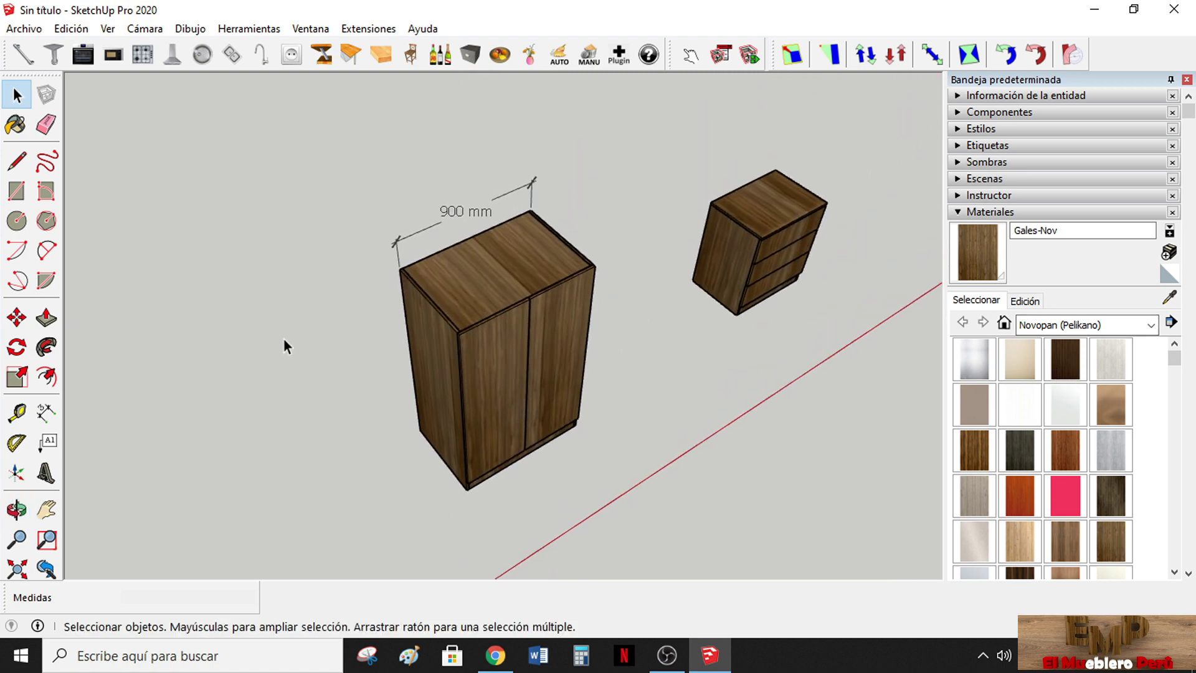
Orbit to a level front view of the wardrobe
mouse_move(448, 377)
middle_mouse_down()
mouse_move(581, 350)
mouse_move(385, 328)
middle_mouse_up()
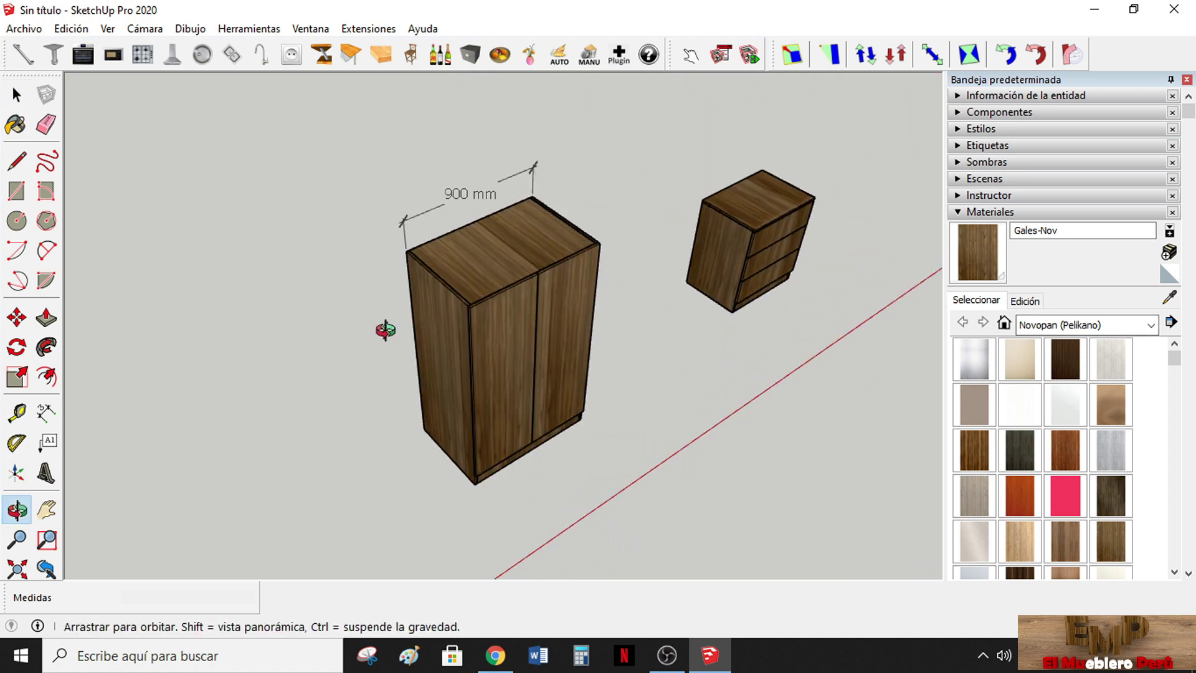
scroll(406, 339, "down", 2)
scroll(406, 338, "down", 1)
middle_click_drag(515, 387, 307, 213)
scroll(361, 288, "up", 3)
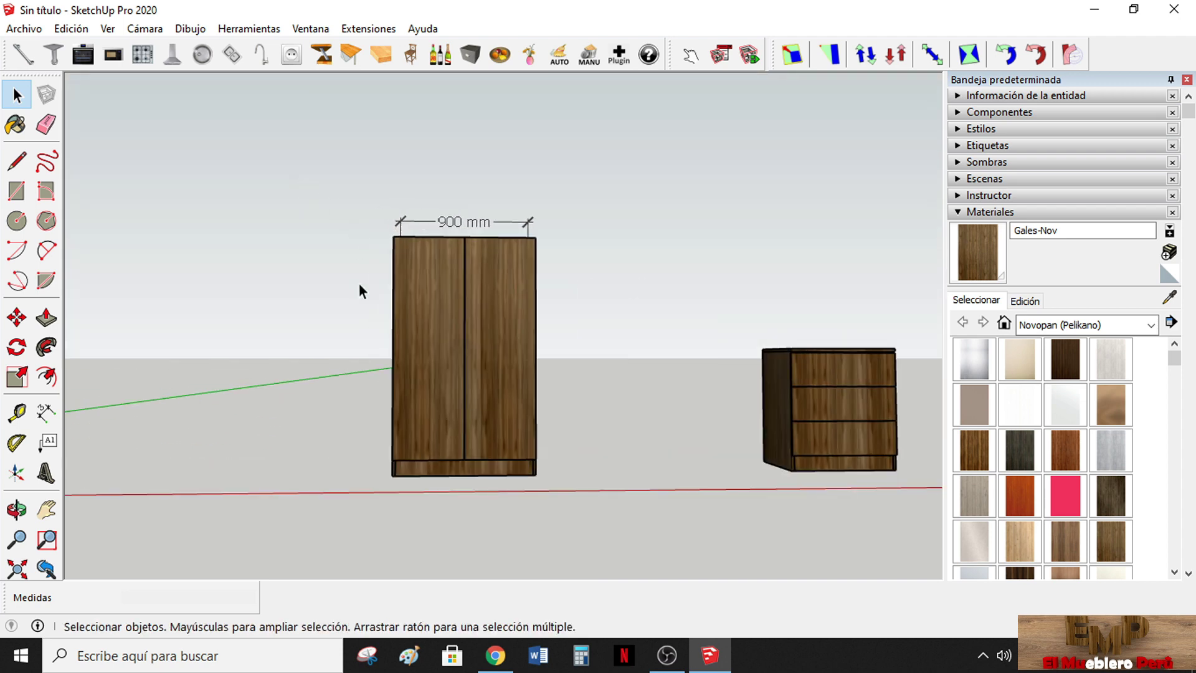
mouse_move(360, 288)
middle_mouse_down()
mouse_move(395, 369)
mouse_move(486, 396)
middle_mouse_up()
scroll(515, 436, "down", 1)
Move the 900 mm wardrobe left from its bottom corner to beside the shelving unit
mouse_move(377, 269)
left_mouse_down()
mouse_move(412, 382)
mouse_move(581, 515)
left_mouse_up()
left_click(14, 317)
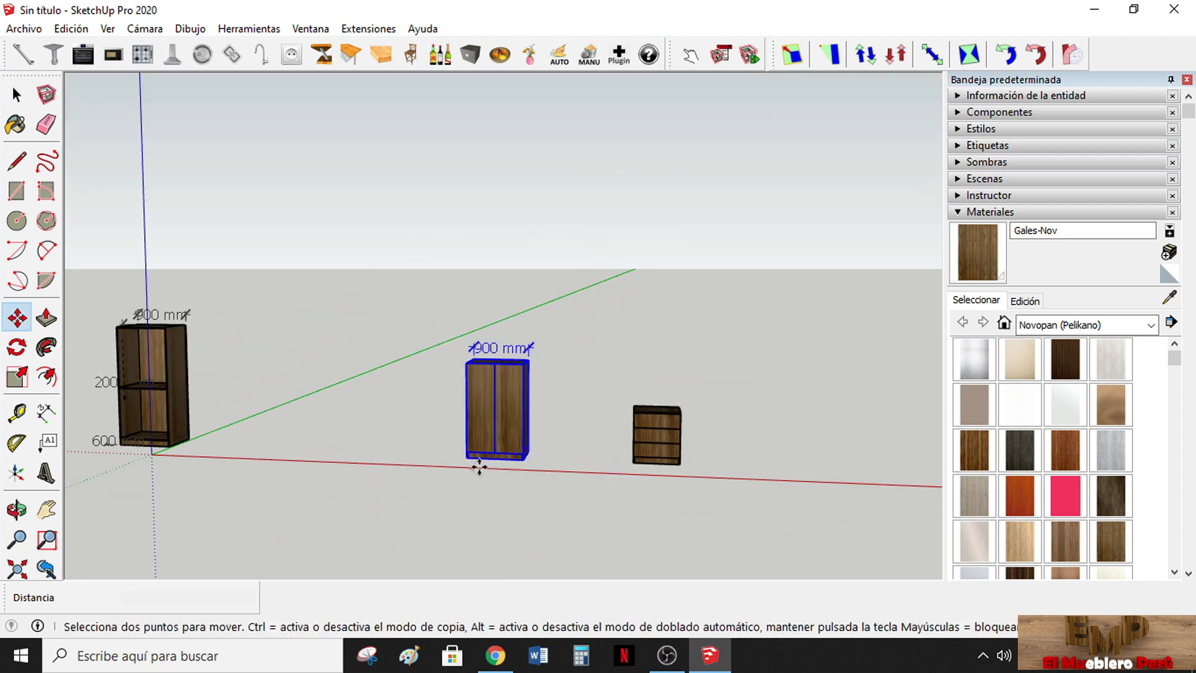
left_click(521, 455)
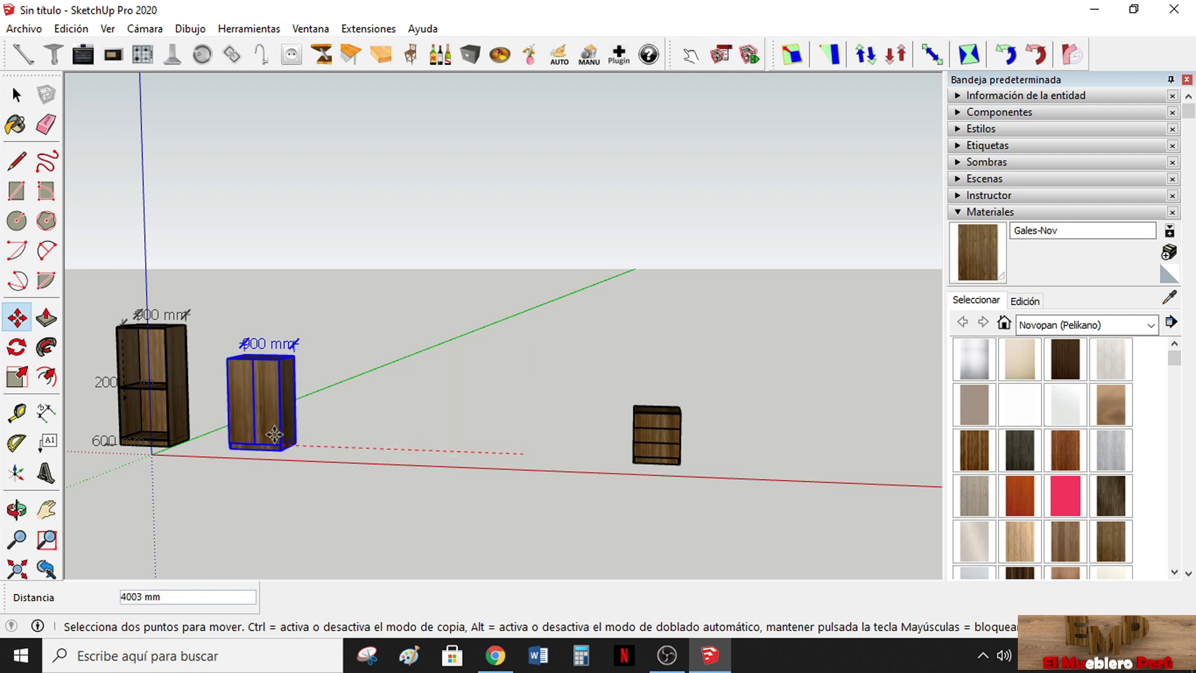
left_click(274, 447)
left_click(8, 86)
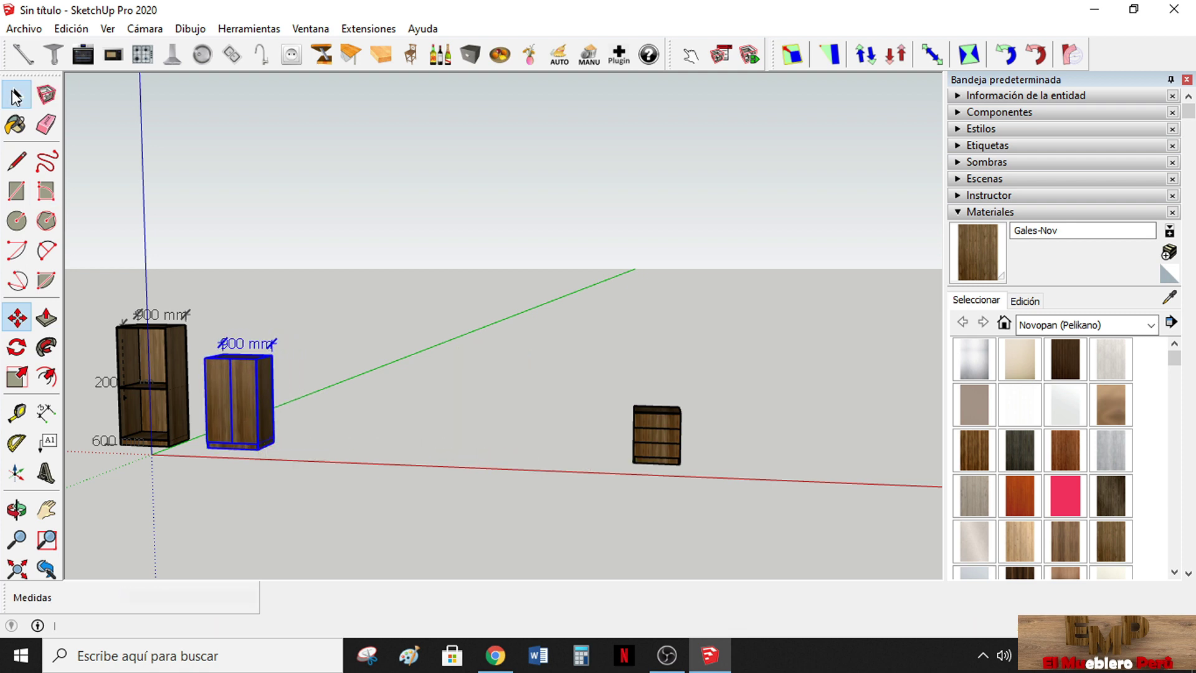
left_click(427, 324)
scroll(652, 443, "up", 3)
scroll(726, 376, "up", 3)
Window-select the drawer chest and stretch it wider than 700 mm along the red axis
middle_click_drag(725, 376, 870, 383)
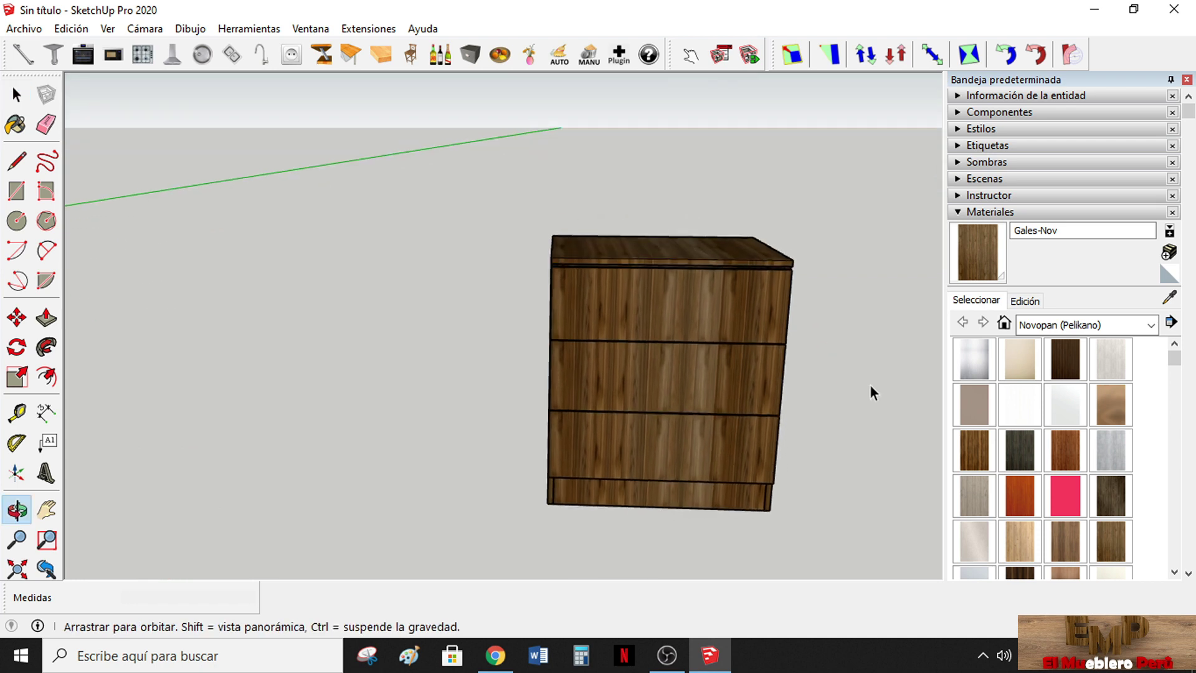
scroll(874, 384, "up", 3)
middle_click_drag(680, 440, 795, 402)
scroll(701, 403, "down", 3)
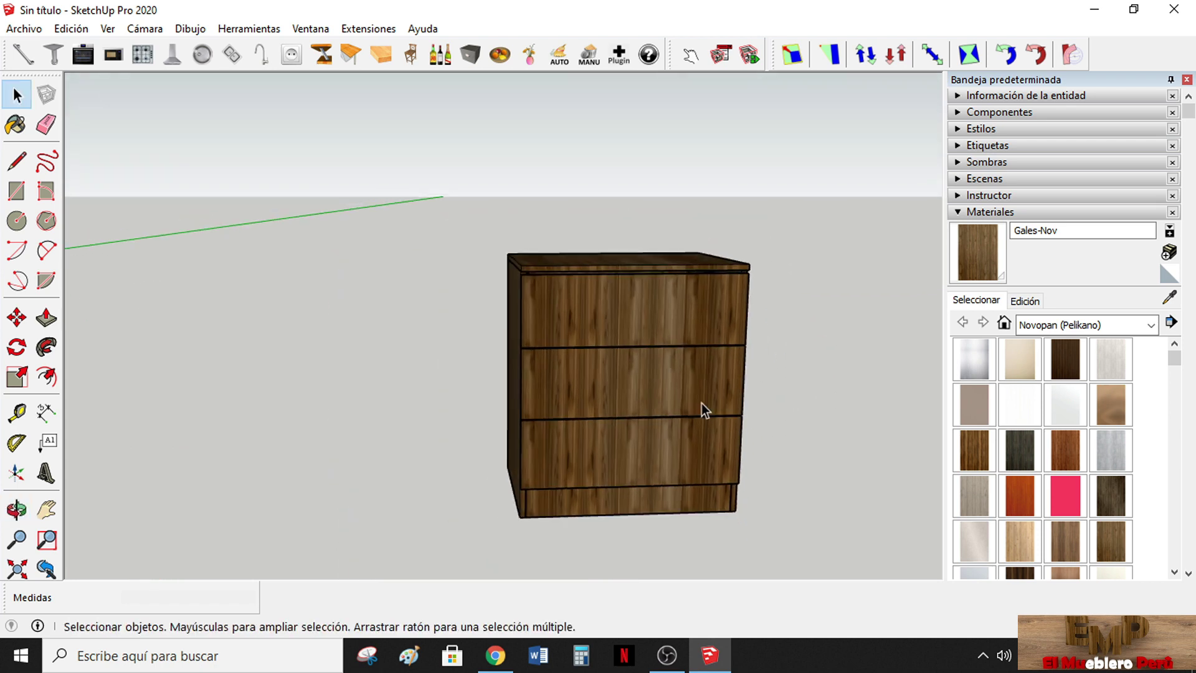
scroll(422, 266, "down", 3)
left_click_drag(401, 235, 839, 576)
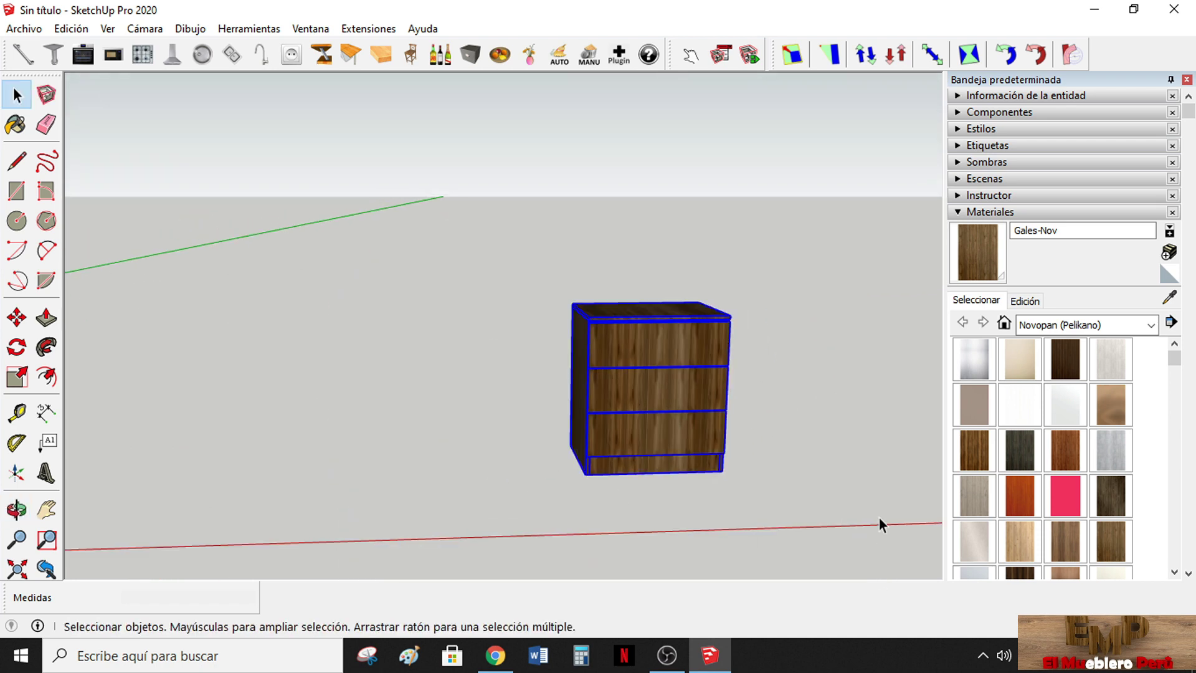
key("s")
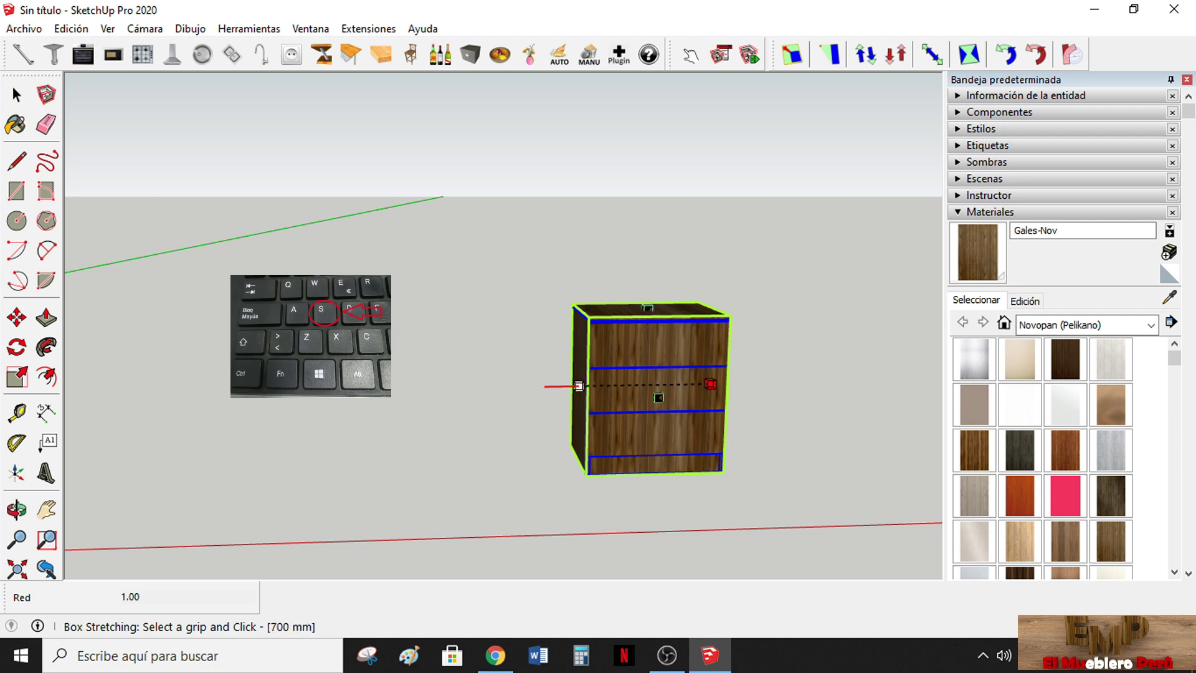
key("Tab")
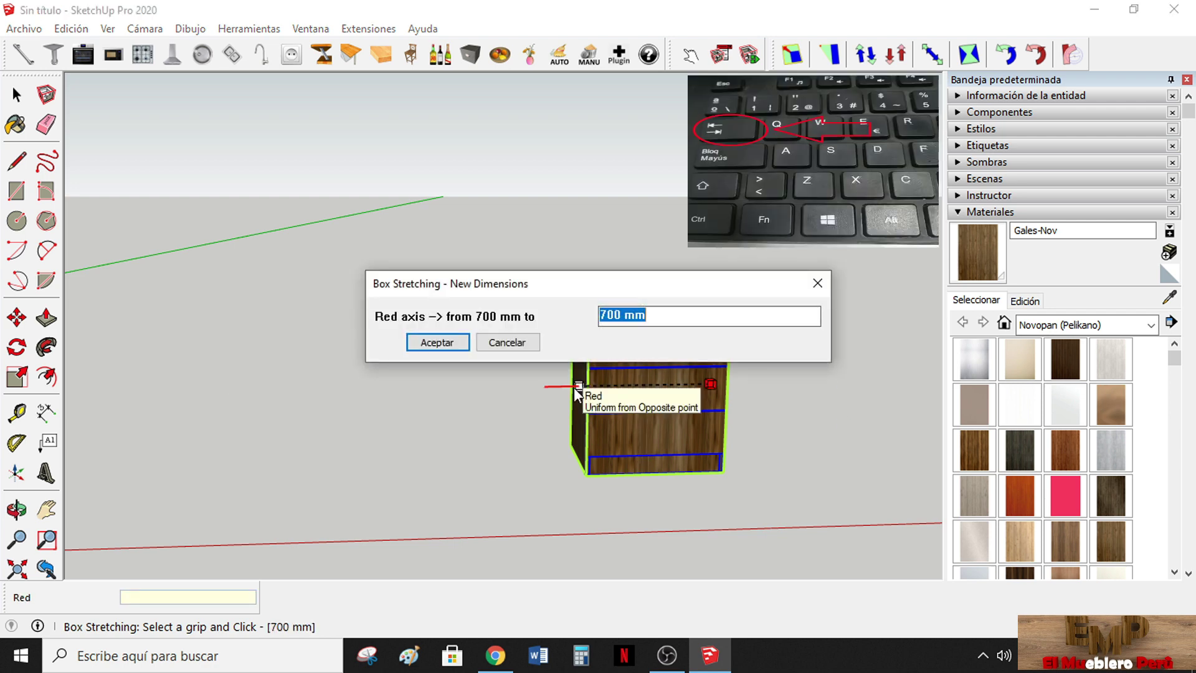
type("900")
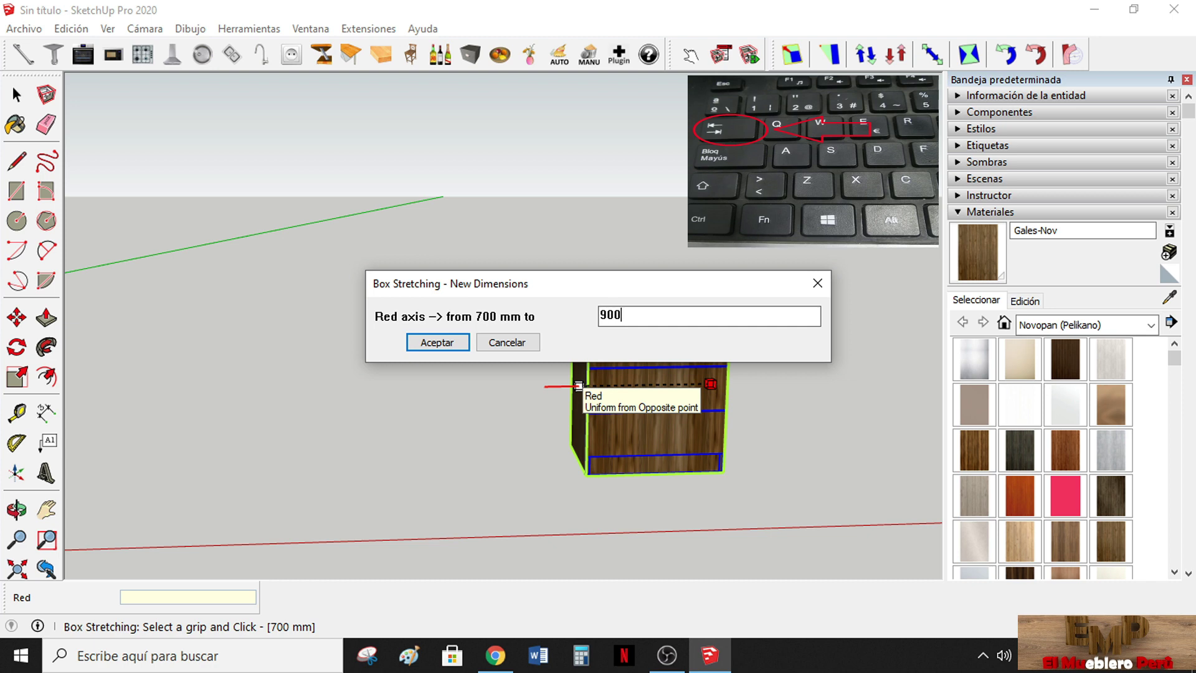
key("Return")
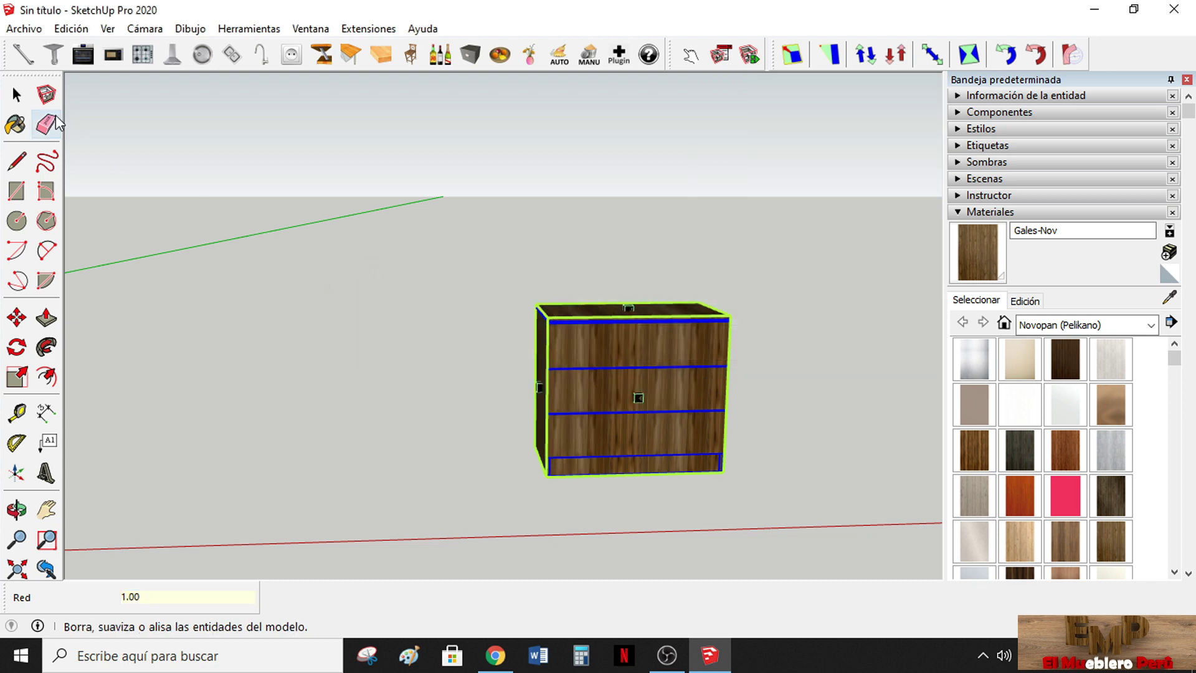
left_click(16, 96)
left_click(388, 312)
scroll(592, 387, "up", 3)
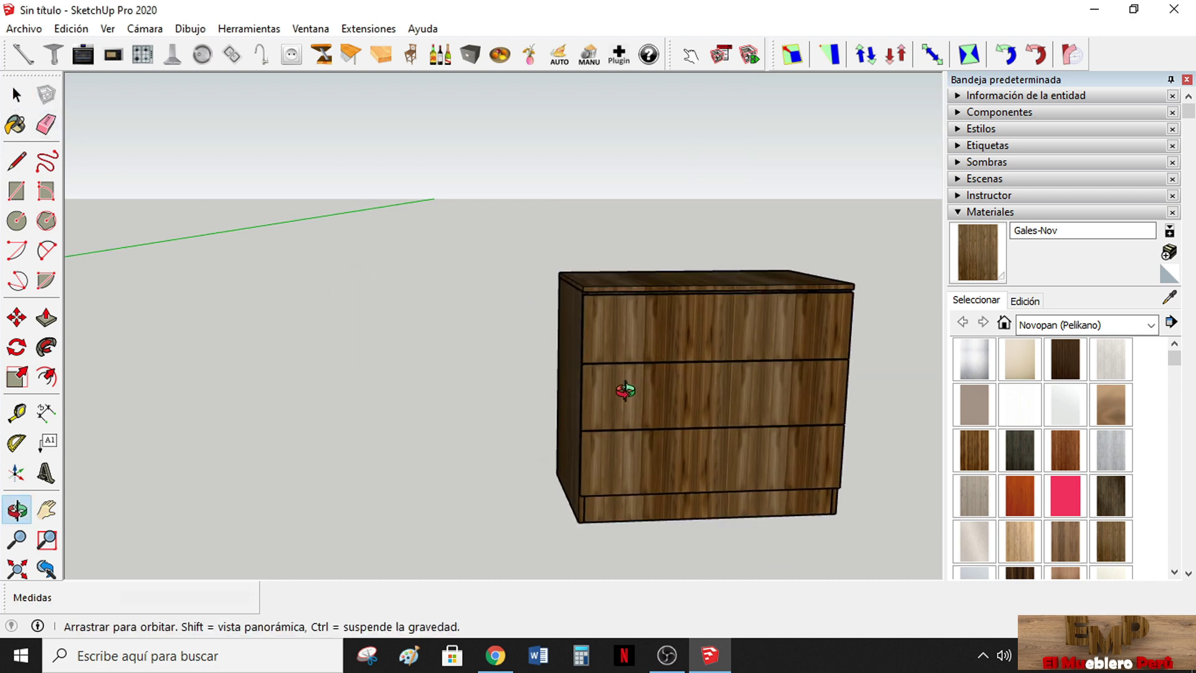
Deepen the drawer chest along the green axis from 500 mm to 600 mm
mouse_move(628, 387)
middle_mouse_down()
mouse_move(772, 420)
mouse_move(398, 417)
mouse_move(794, 406)
mouse_move(510, 381)
mouse_move(388, 422)
mouse_move(378, 331)
middle_mouse_up()
left_click_drag(308, 200, 428, 309)
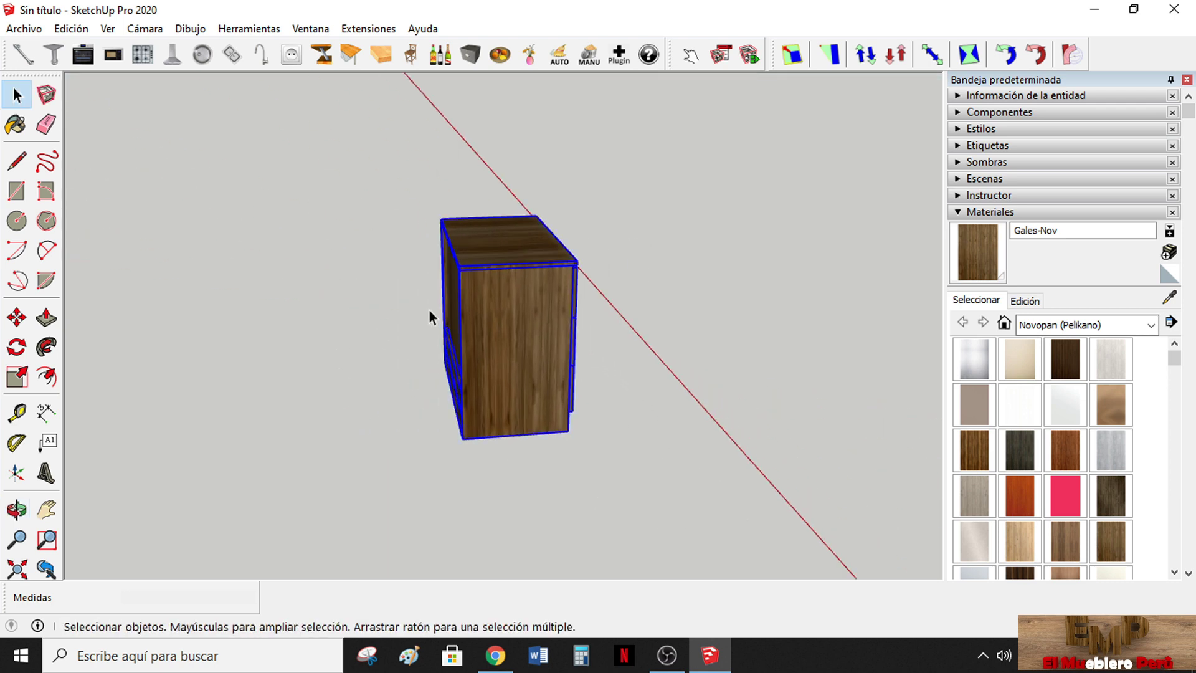
key("b")
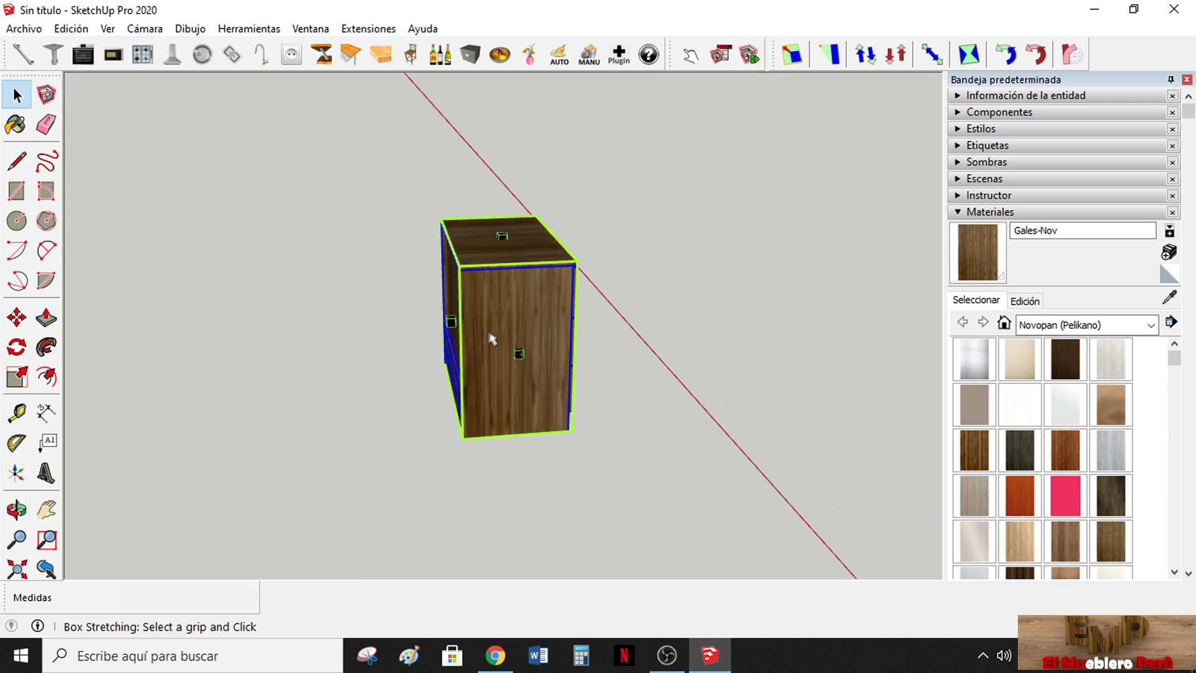
left_click(451, 323)
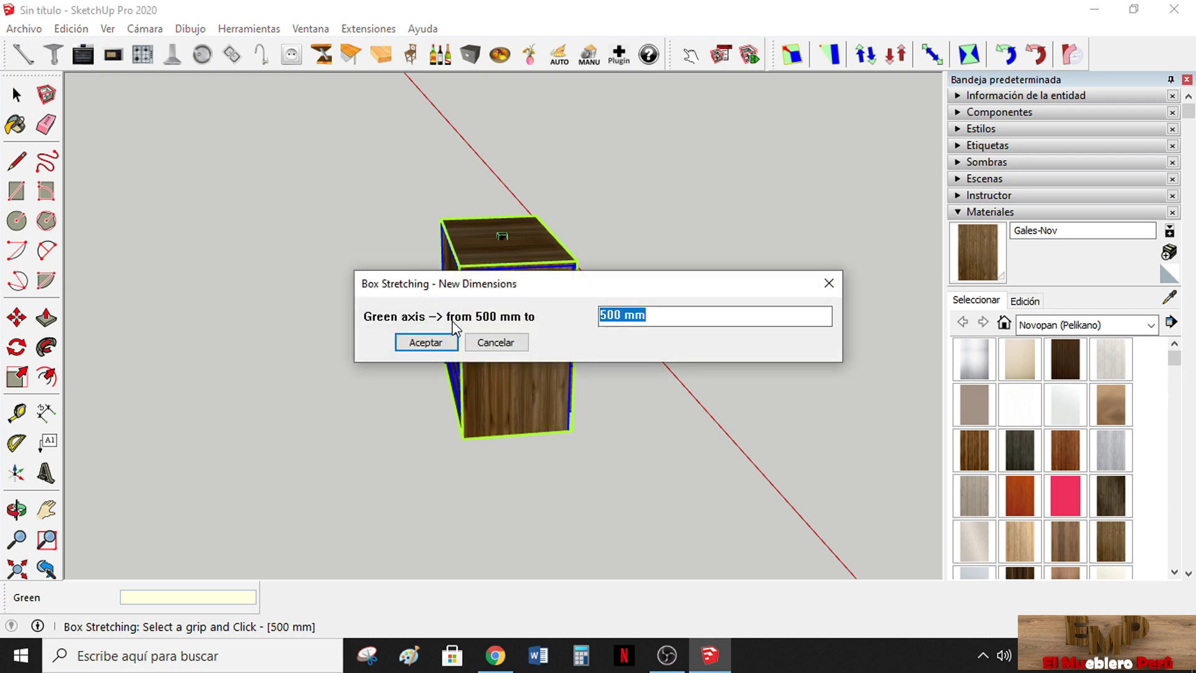
type("600")
key("Return")
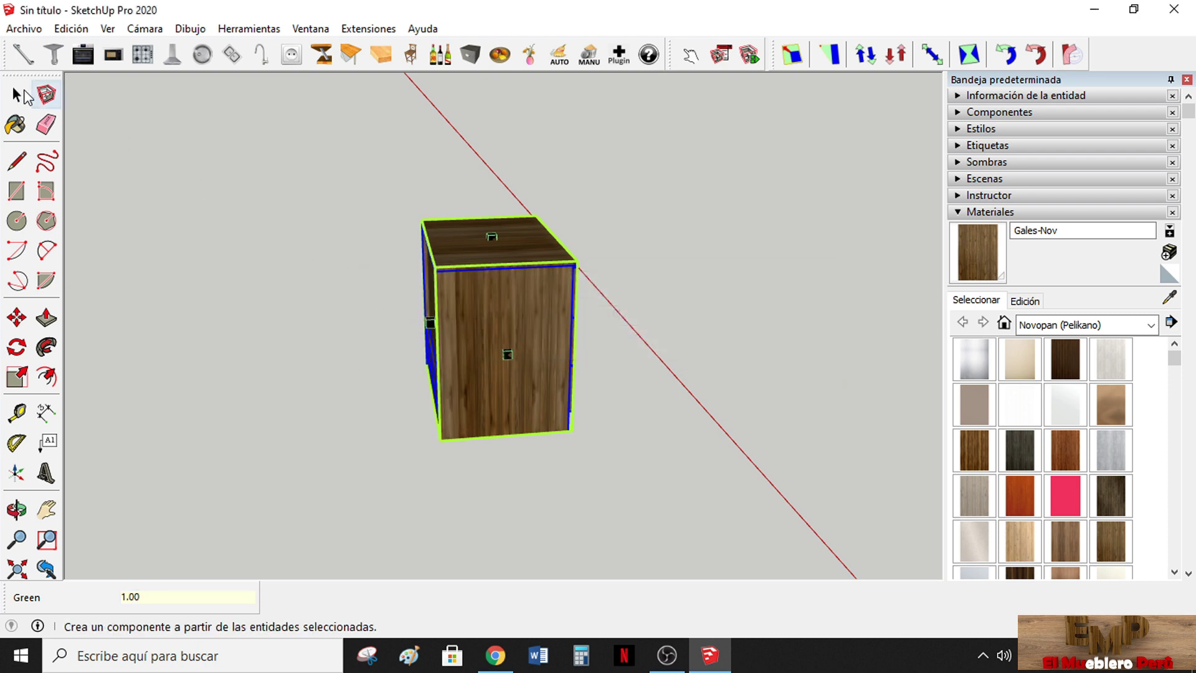
left_click(16, 94)
scroll(458, 291, "up", 2)
Explode the cabinet's front panel into loose geometry
scroll(427, 263, "up", 2)
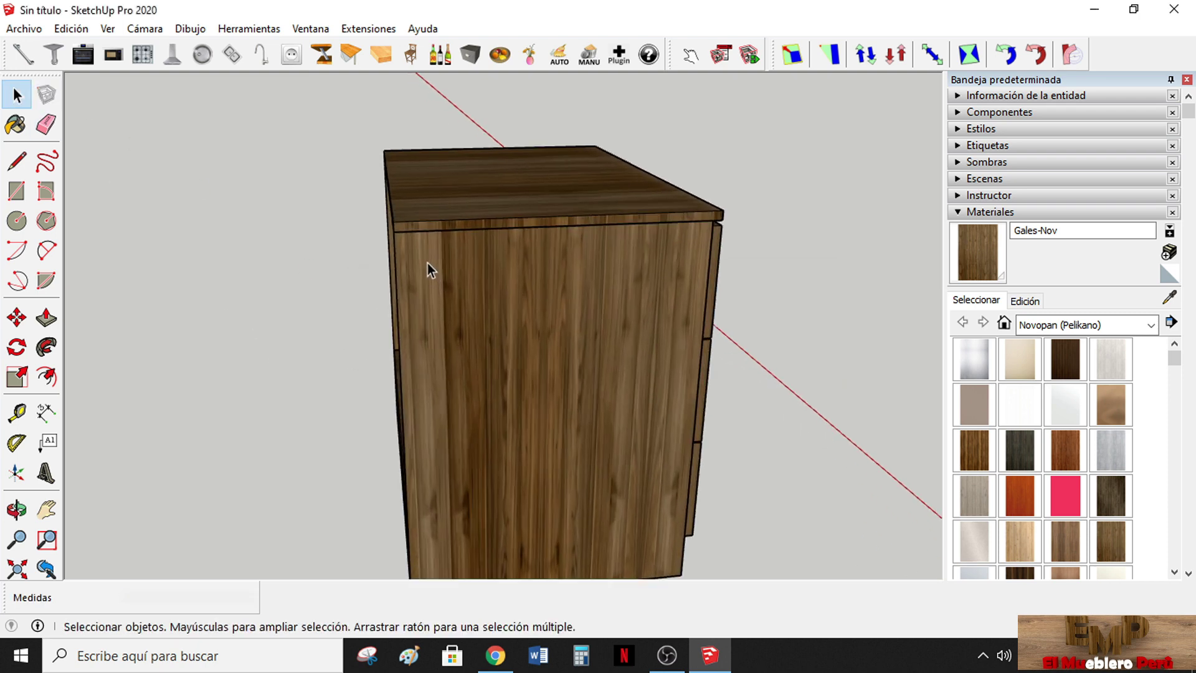
scroll(439, 296, "up", 1)
left_click(438, 295)
right_click(502, 308)
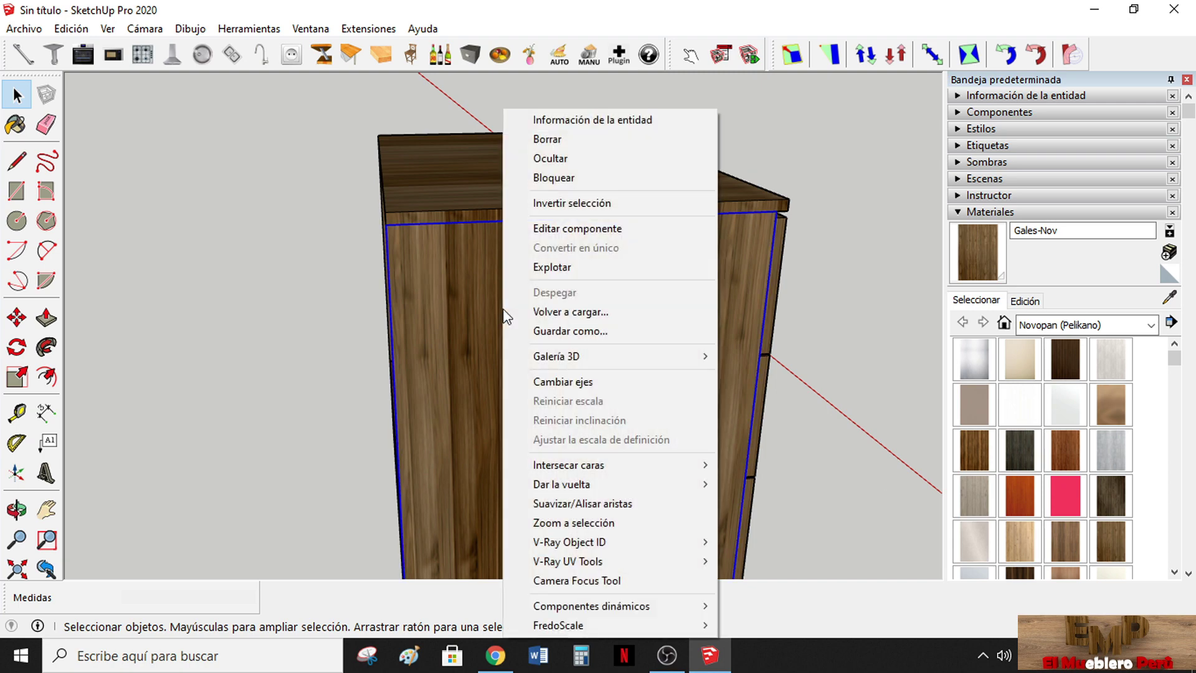
left_click(551, 268)
Rebuild the loose panel as a new component and paint it with Gales-Nov wood
right_click(476, 313)
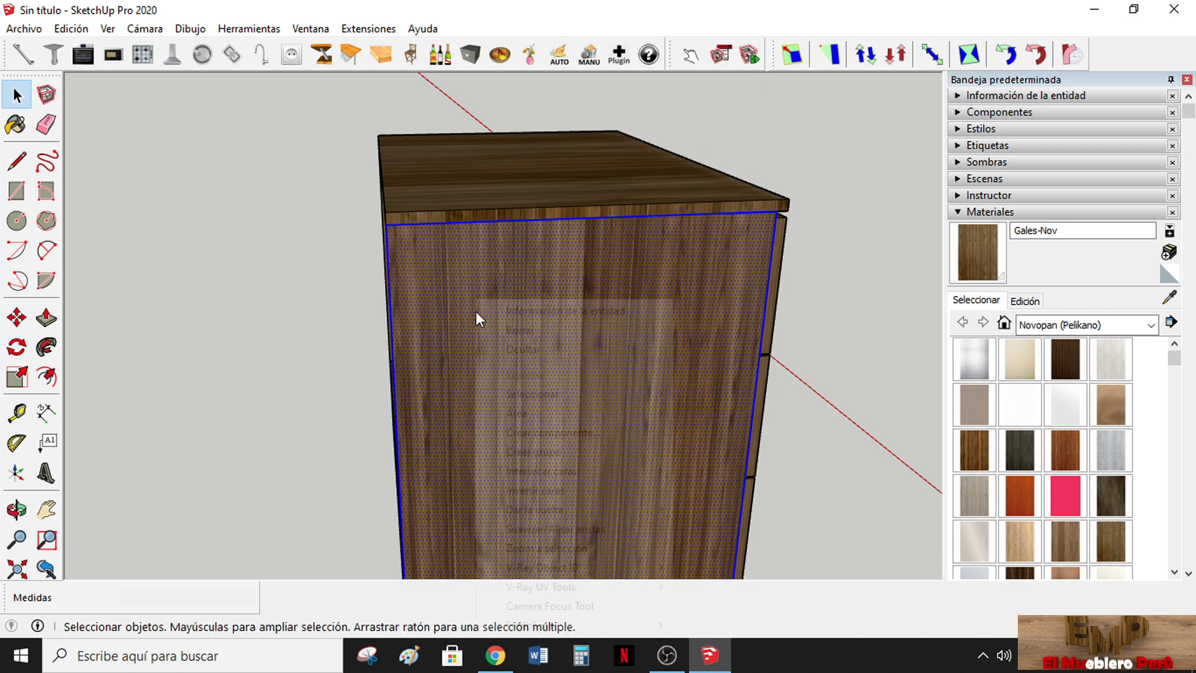
left_click(572, 436)
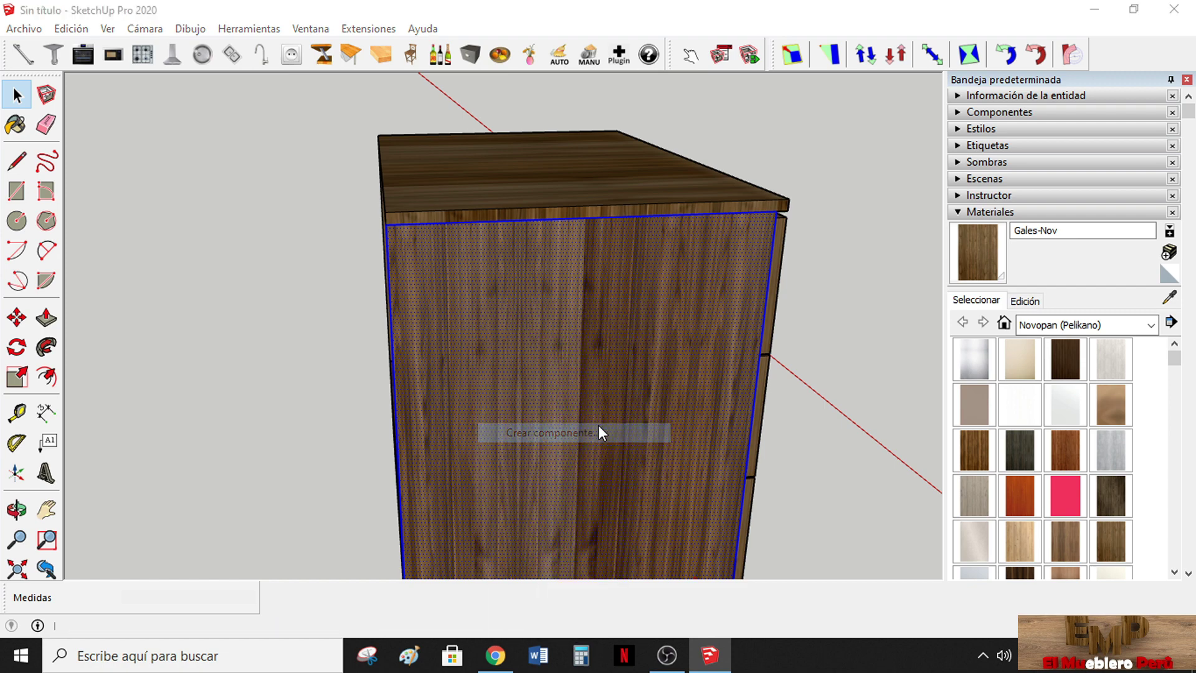
left_click(620, 508)
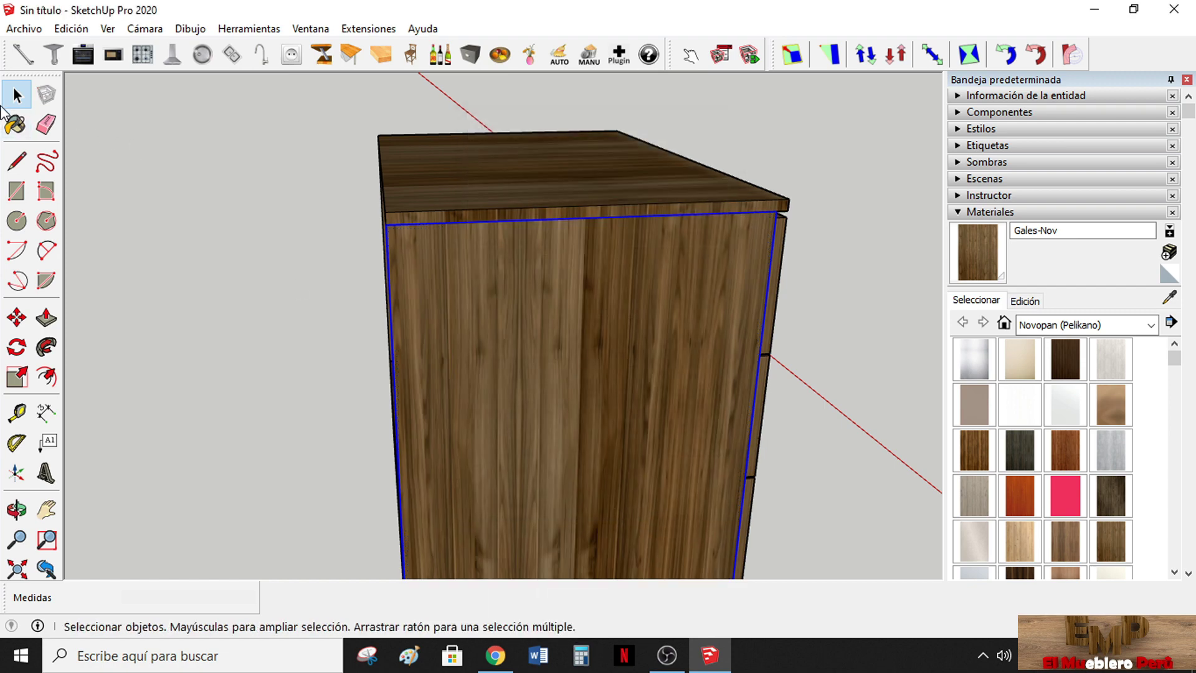
left_click(560, 324)
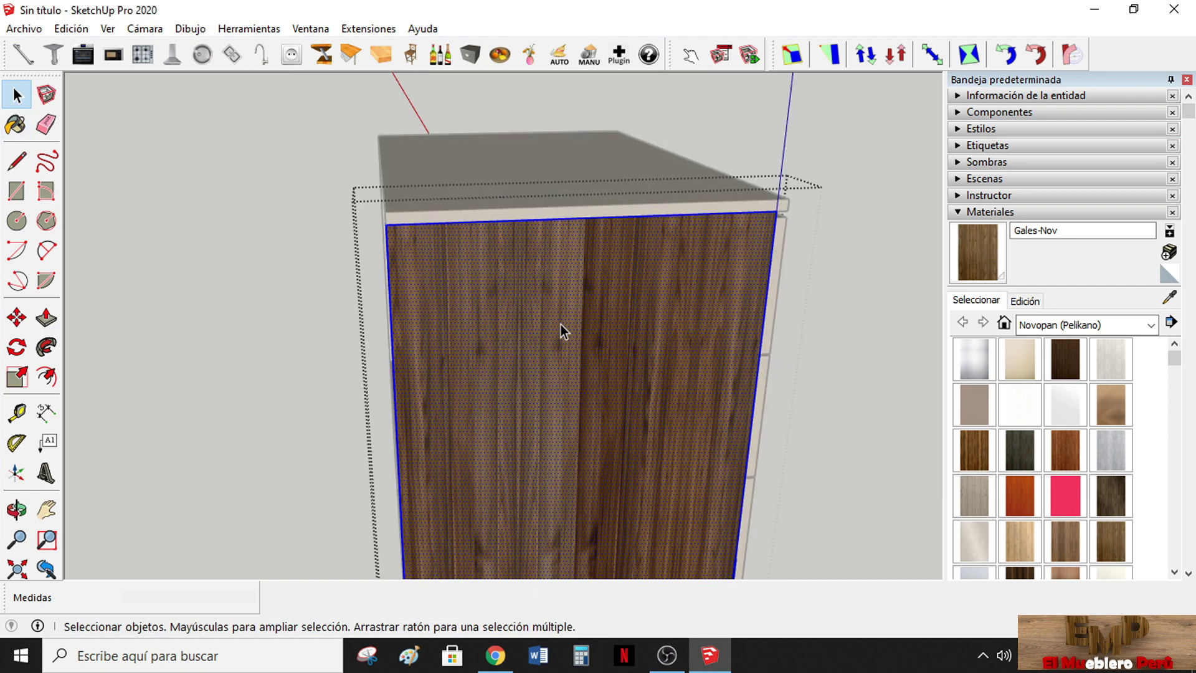
left_click(982, 261)
left_click(636, 340)
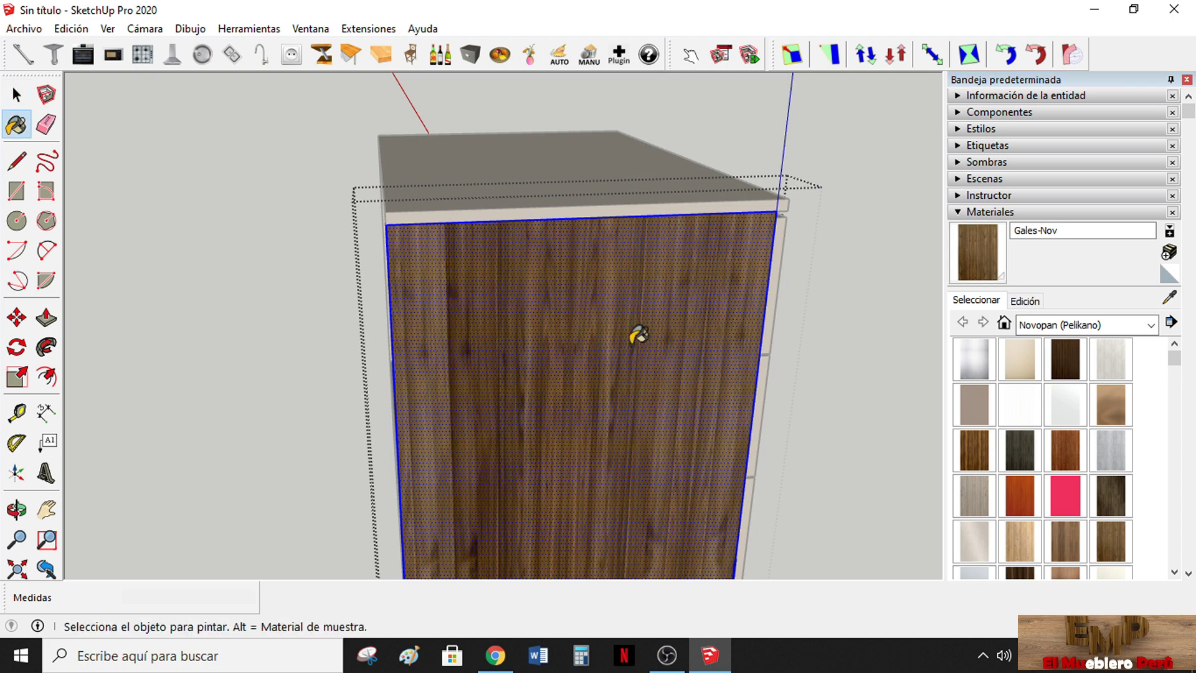
left_click(17, 94)
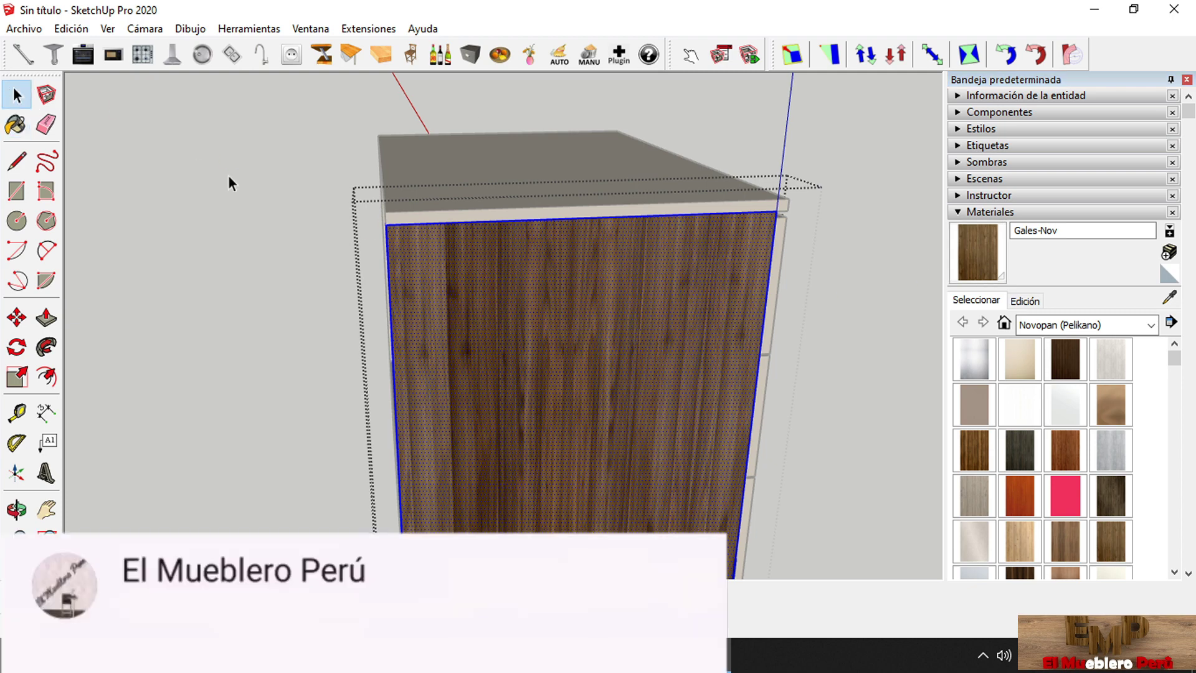
scroll(229, 177, "down", 3)
mouse_move(371, 263)
middle_mouse_down()
mouse_move(424, 383)
mouse_move(277, 412)
mouse_move(382, 294)
mouse_move(365, 395)
middle_mouse_up()
left_click_drag(242, 178, 568, 518)
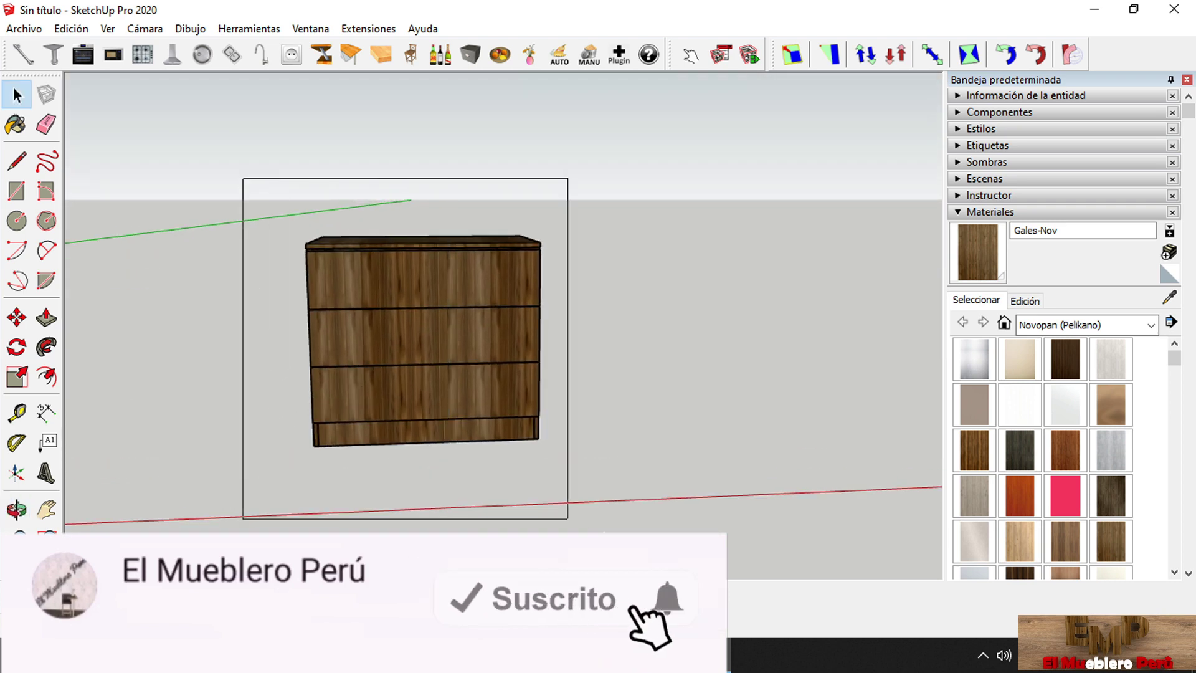
middle_click_drag(446, 237, 421, 262)
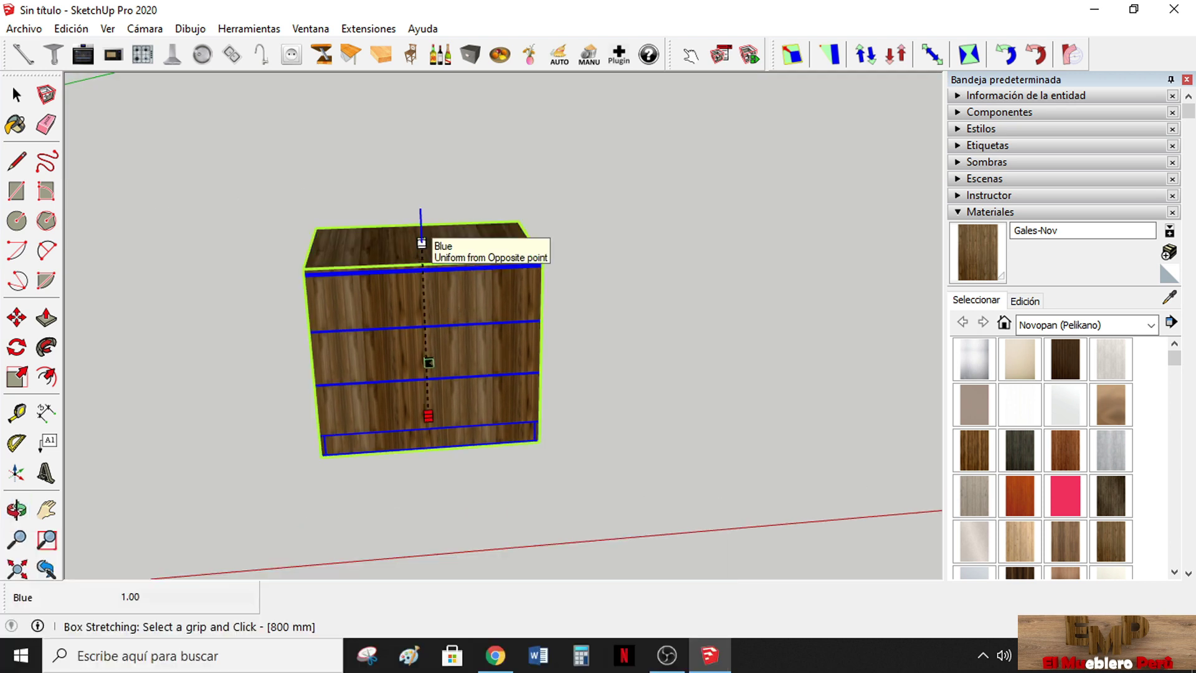
left_click(422, 243)
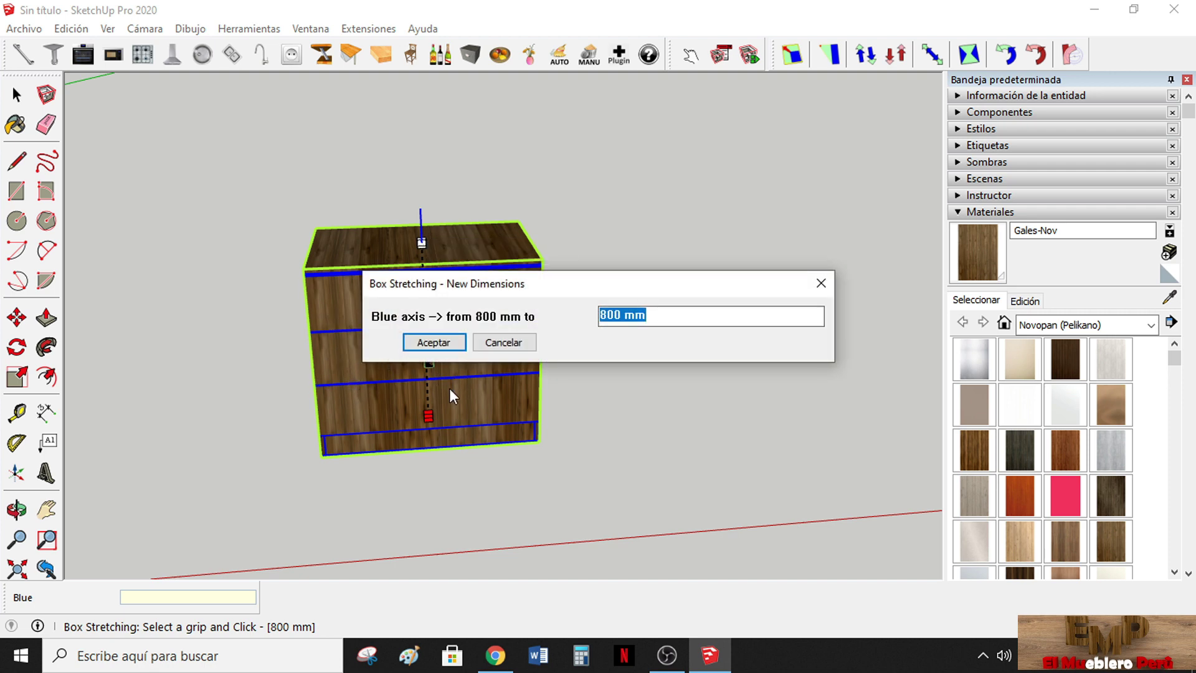
left_click(818, 284)
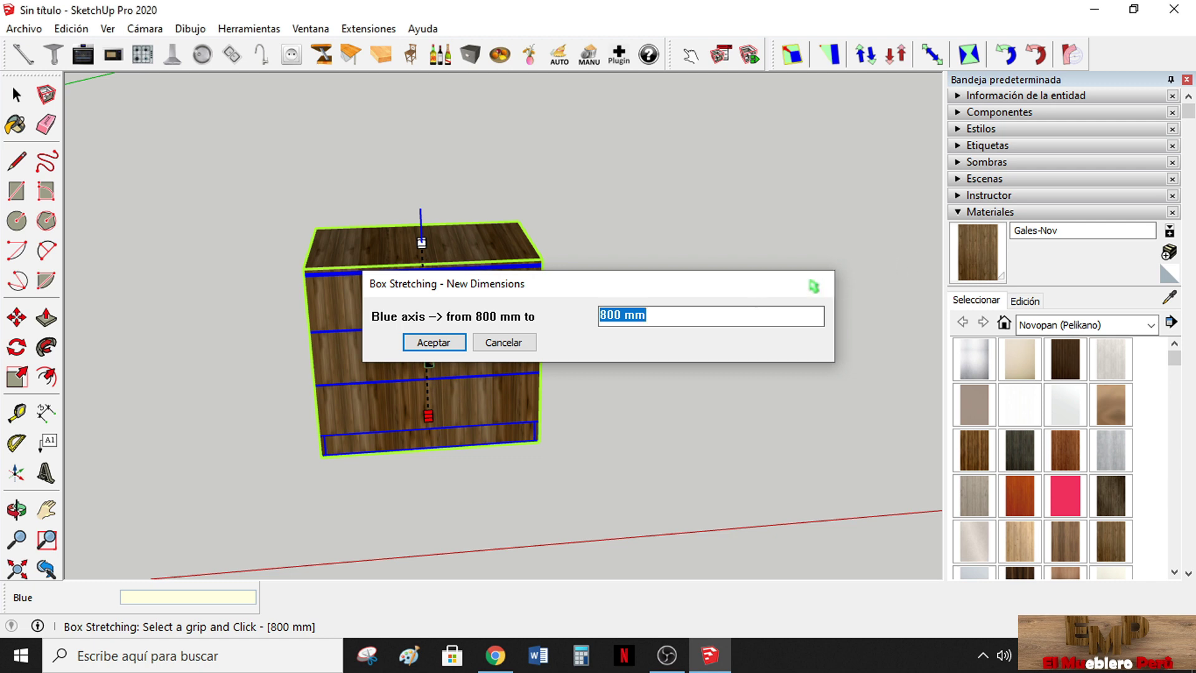
left_click(203, 147)
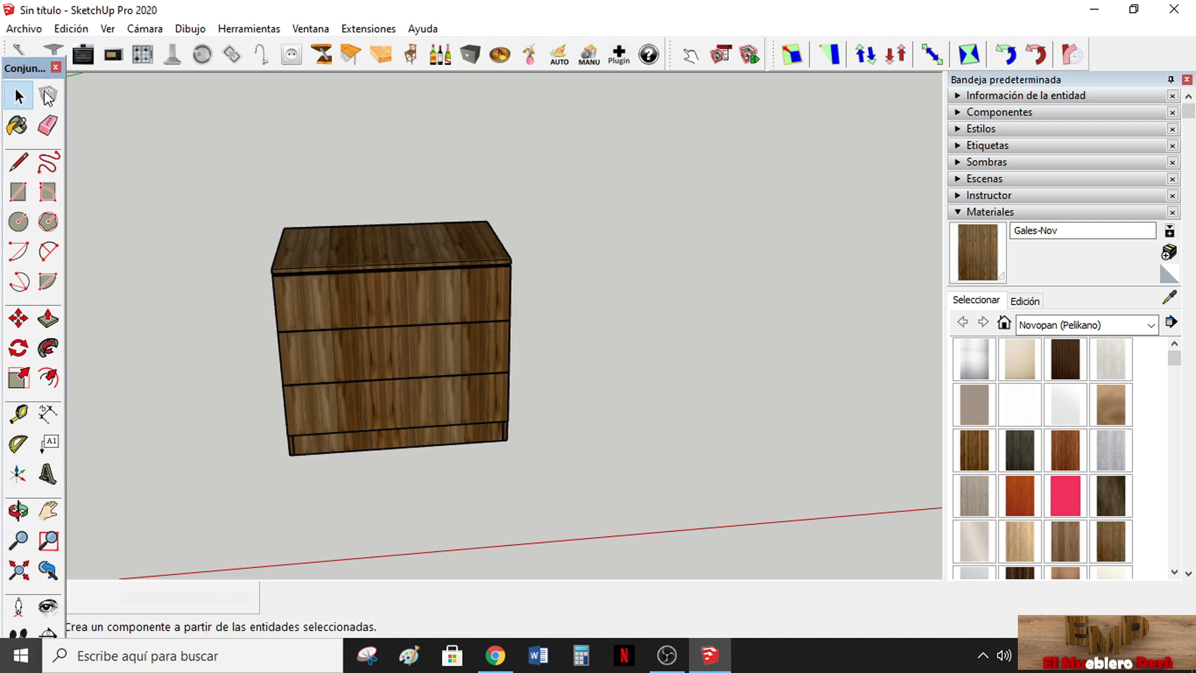
left_click(20, 413)
scroll(288, 390, "up", 2)
scroll(449, 342, "up", 2)
scroll(408, 427, "up", 3)
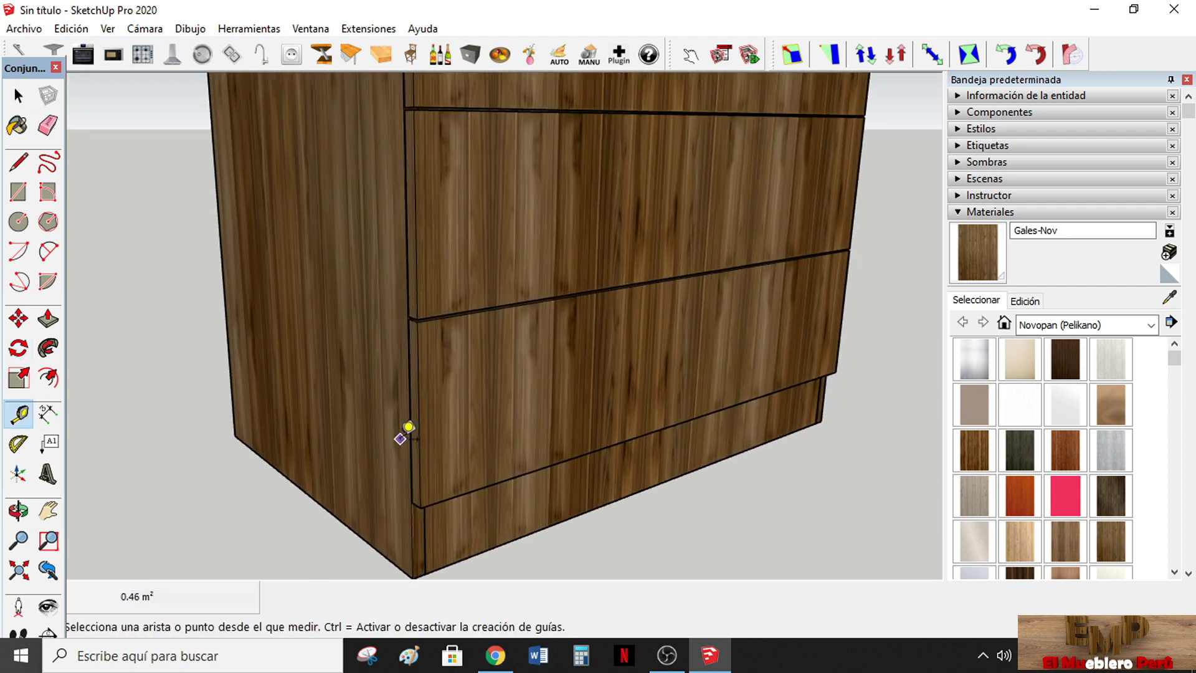
middle_click_drag(408, 427, 403, 349)
scroll(446, 382, "up", 2)
left_click(431, 434)
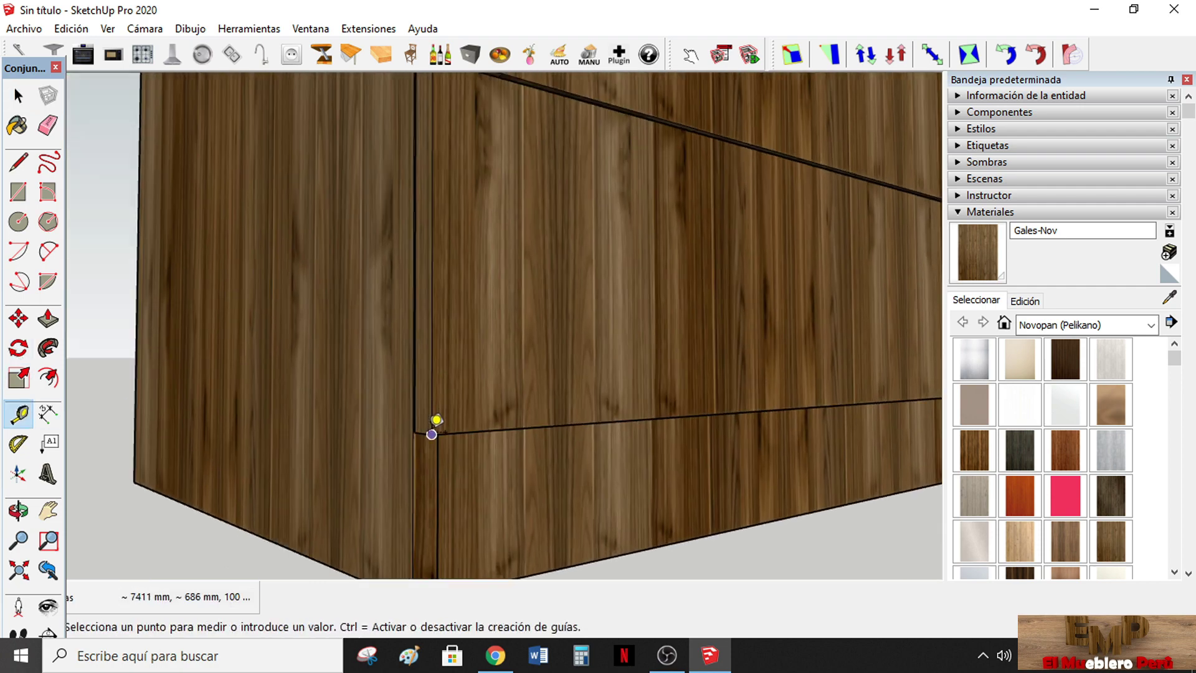
scroll(434, 419, "down", 3)
middle_click_drag(433, 418, 433, 355)
scroll(454, 366, "up", 2)
scroll(452, 368, "up", 2)
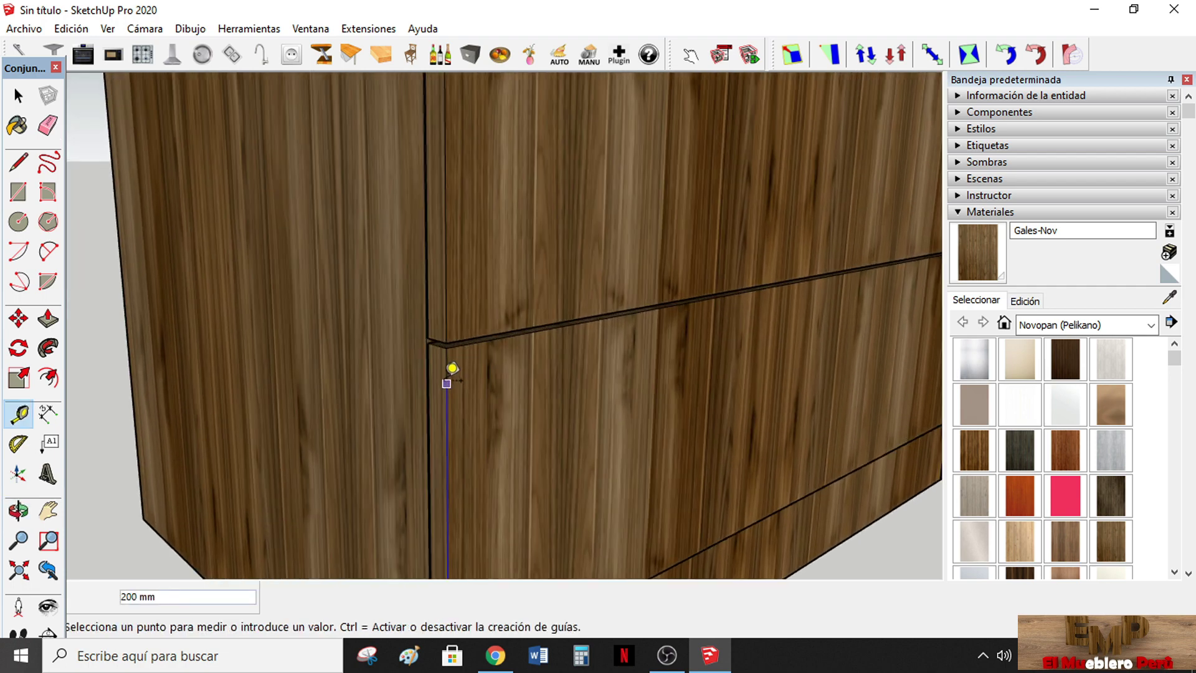
scroll(452, 369, "up", 2)
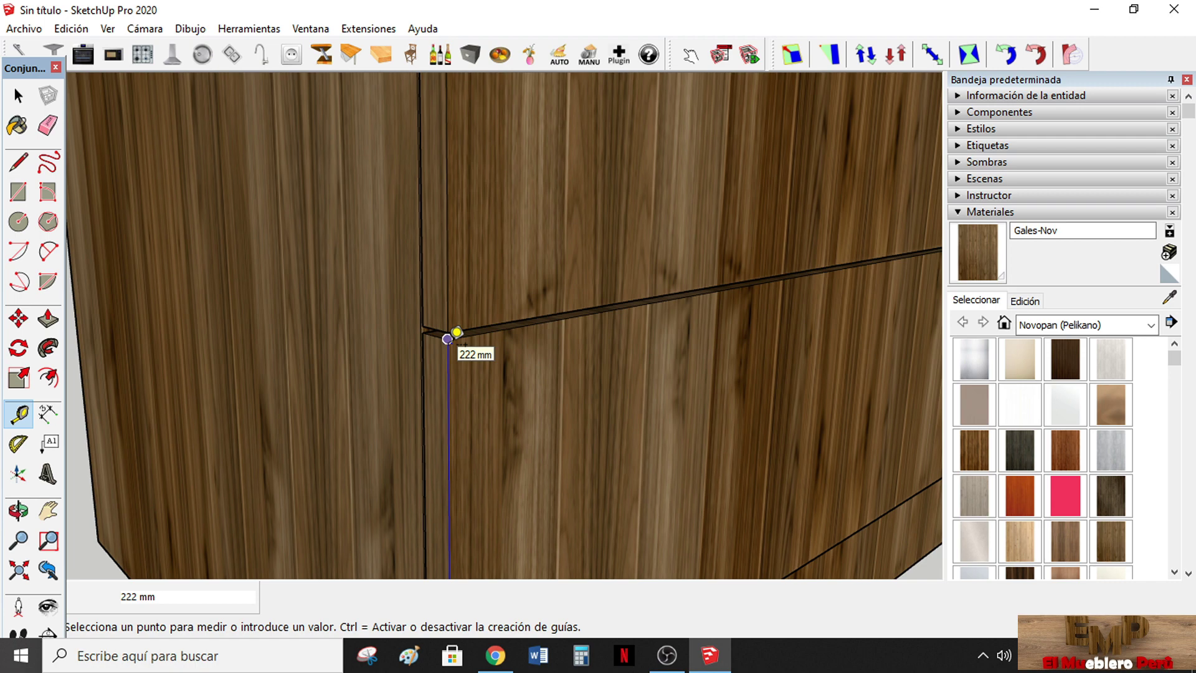
scroll(449, 373, "down", 2)
scroll(454, 405, "down", 3)
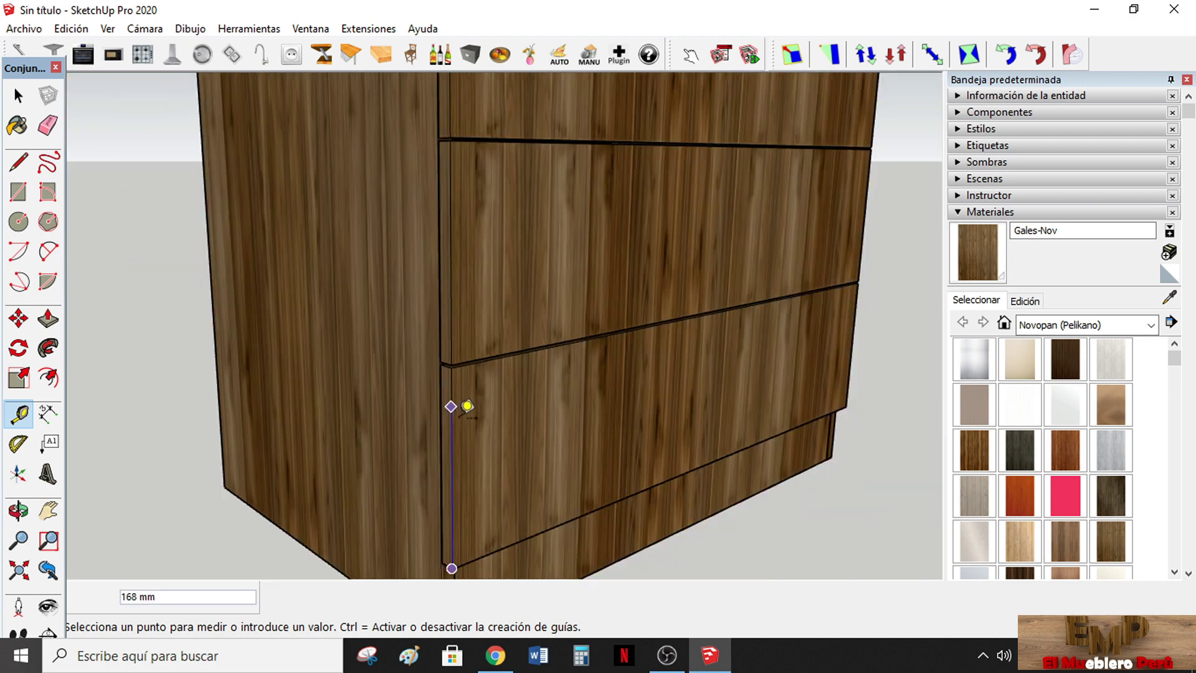
scroll(462, 422, "down", 3)
middle_click_drag(461, 421, 484, 454)
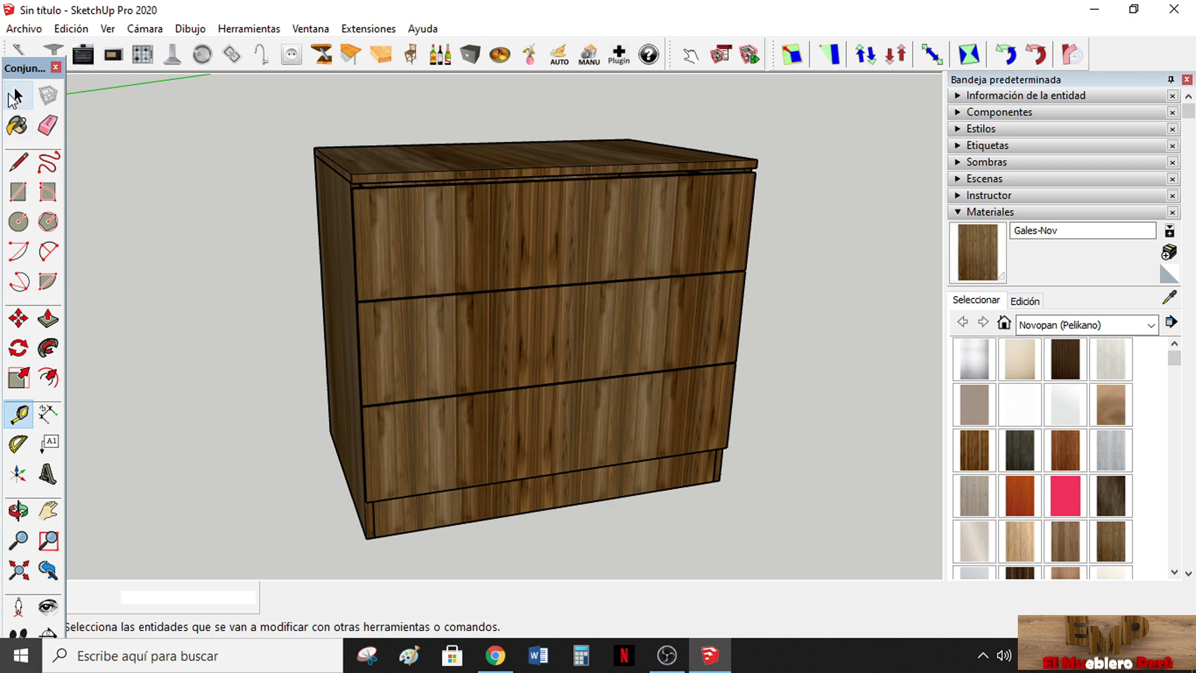
left_click(19, 95)
scroll(281, 352, "down", 2)
scroll(281, 348, "down", 3)
middle_click_drag(480, 520, 395, 480)
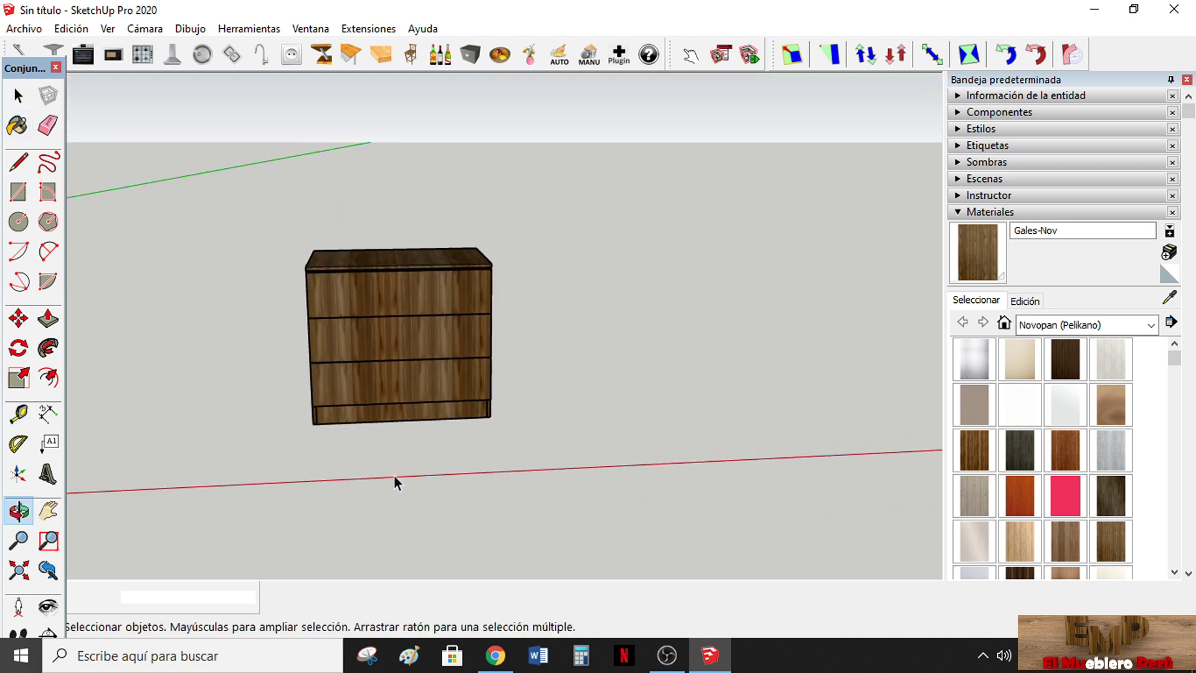
left_click_drag(217, 173, 615, 566)
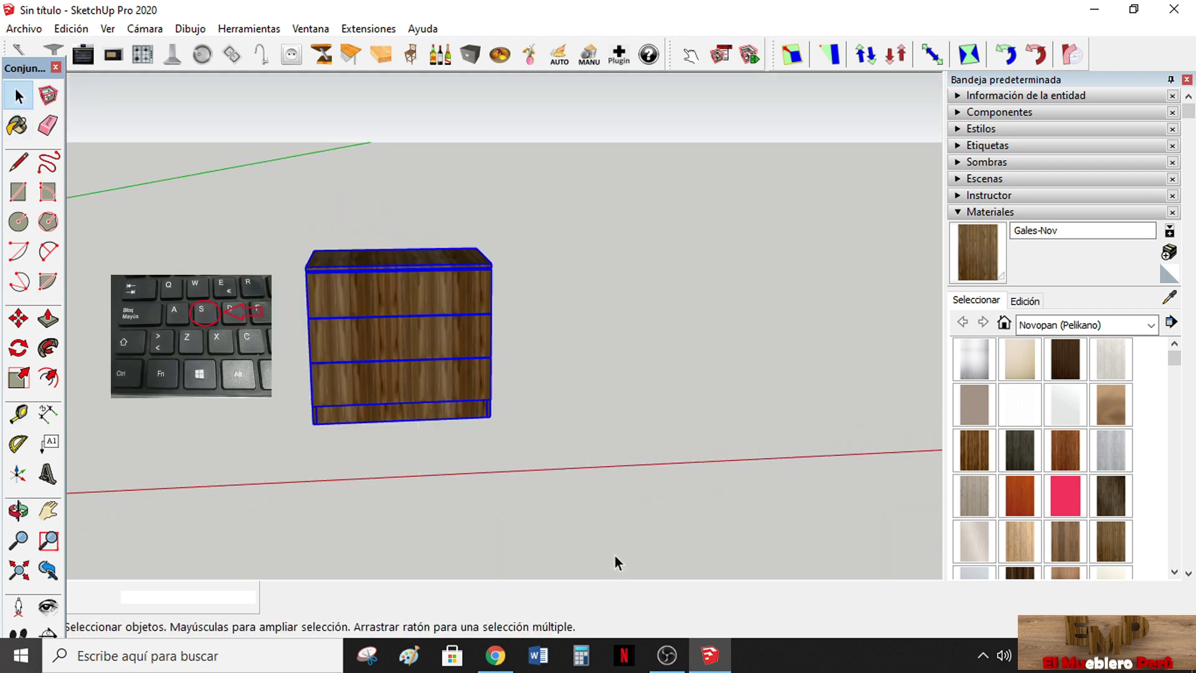
Box-stretch the chest's height to 920 mm on the blue axis, then deselect it
key("s")
key("Tab")
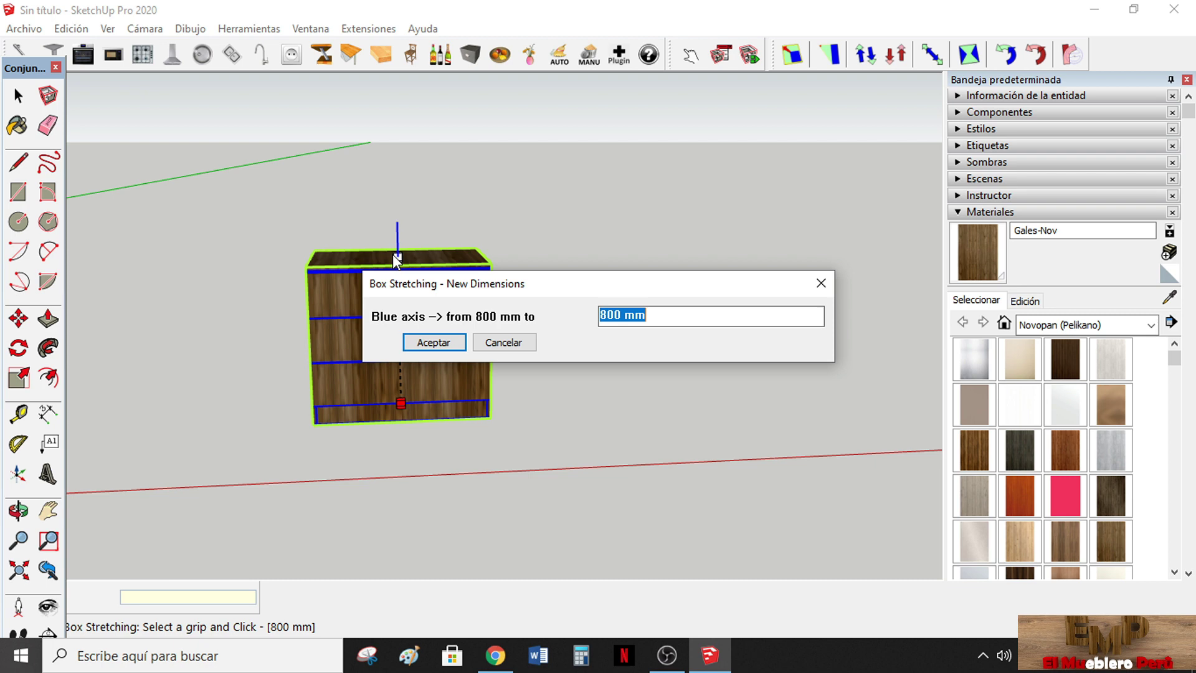
type("9")
key("BackSpace")
key("Return")
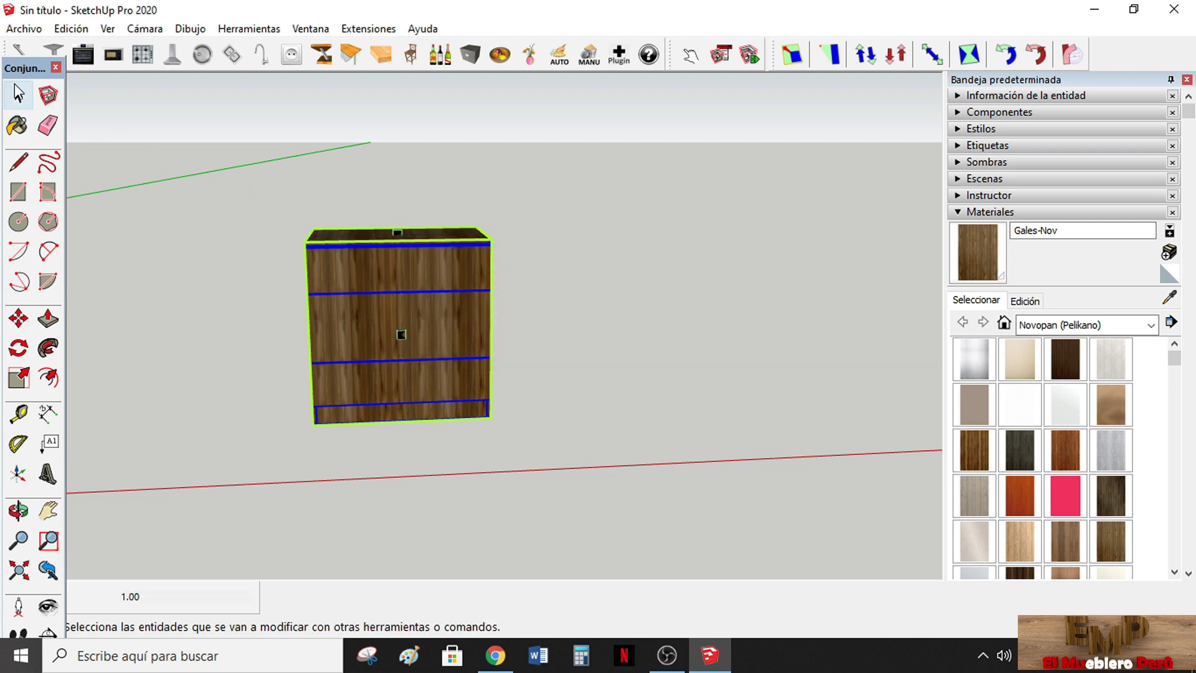
left_click(18, 95)
left_click(300, 161)
mouse_move(201, 394)
middle_mouse_down()
mouse_move(224, 294)
mouse_move(352, 334)
middle_mouse_up()
scroll(337, 320, "up", 5)
Tape-measure from the chest's lower-left front corner up to the drawer edge
left_click(18, 413)
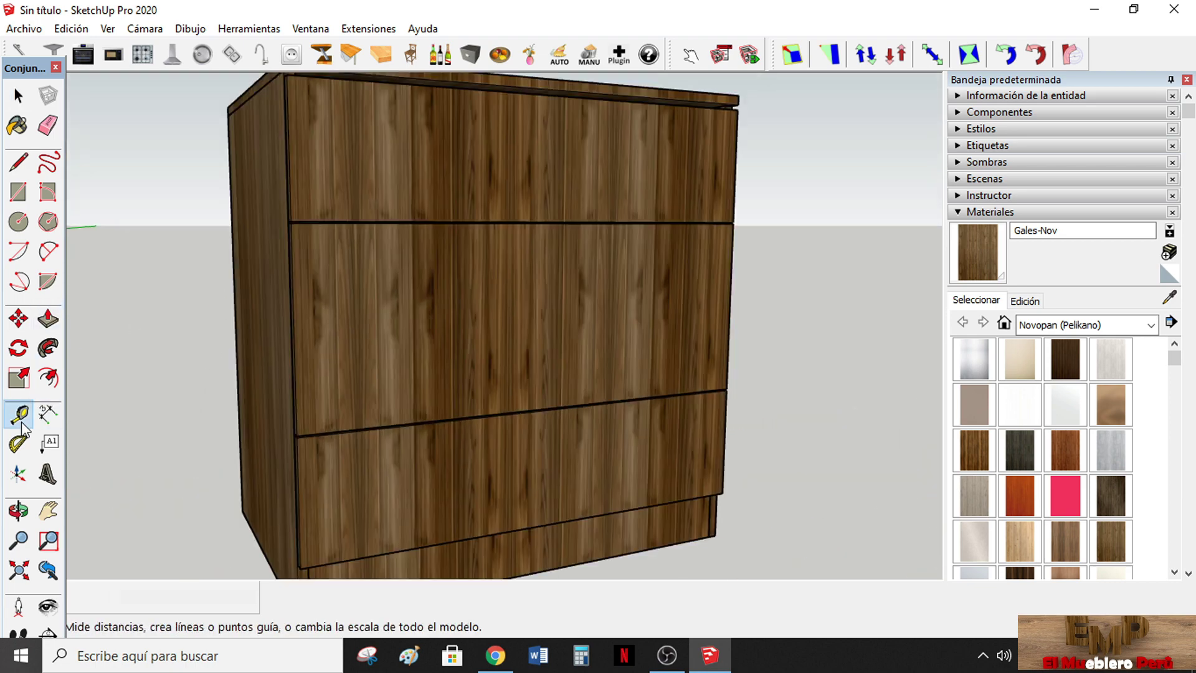
scroll(227, 349, "up", 2)
scroll(331, 366, "down", 3)
scroll(379, 524, "down", 1)
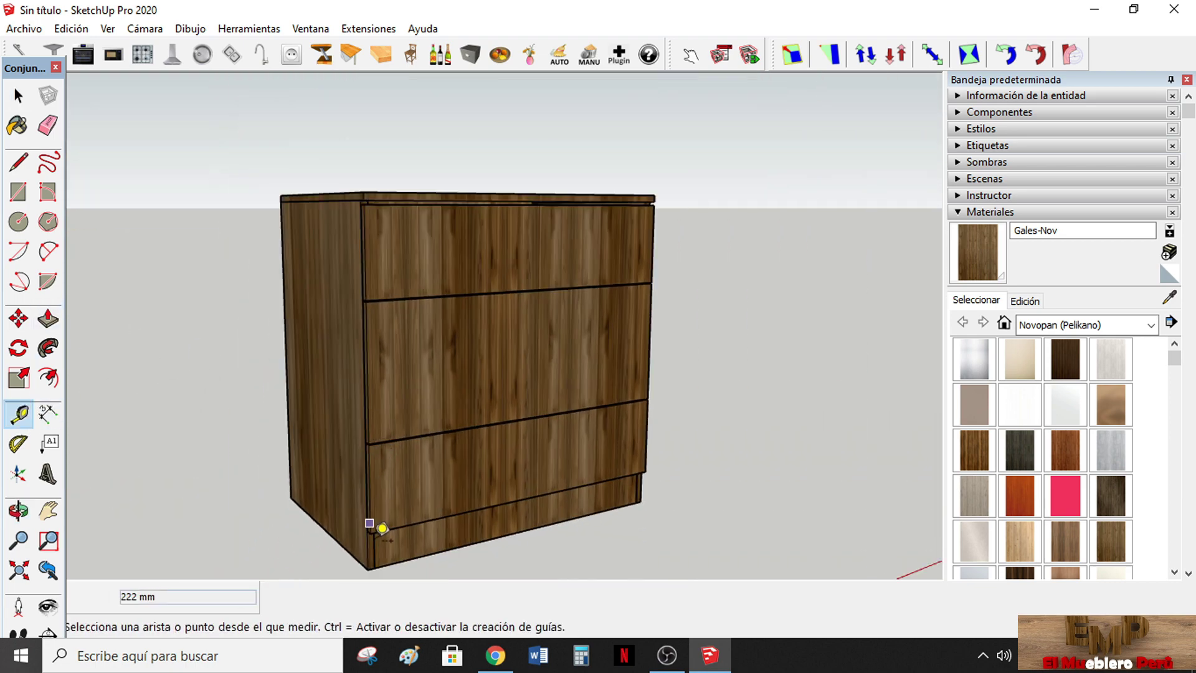
scroll(380, 530, "up", 4)
scroll(374, 510, "up", 1)
left_click(364, 517)
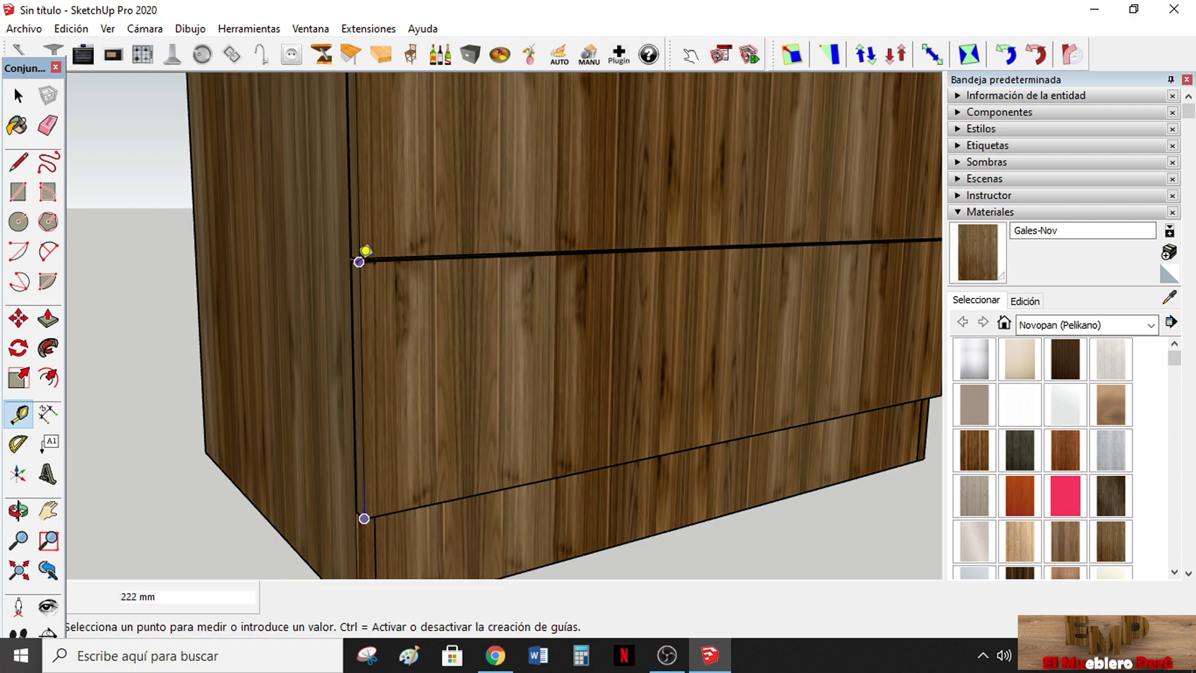
scroll(374, 329, "down", 1)
scroll(373, 329, "down", 1)
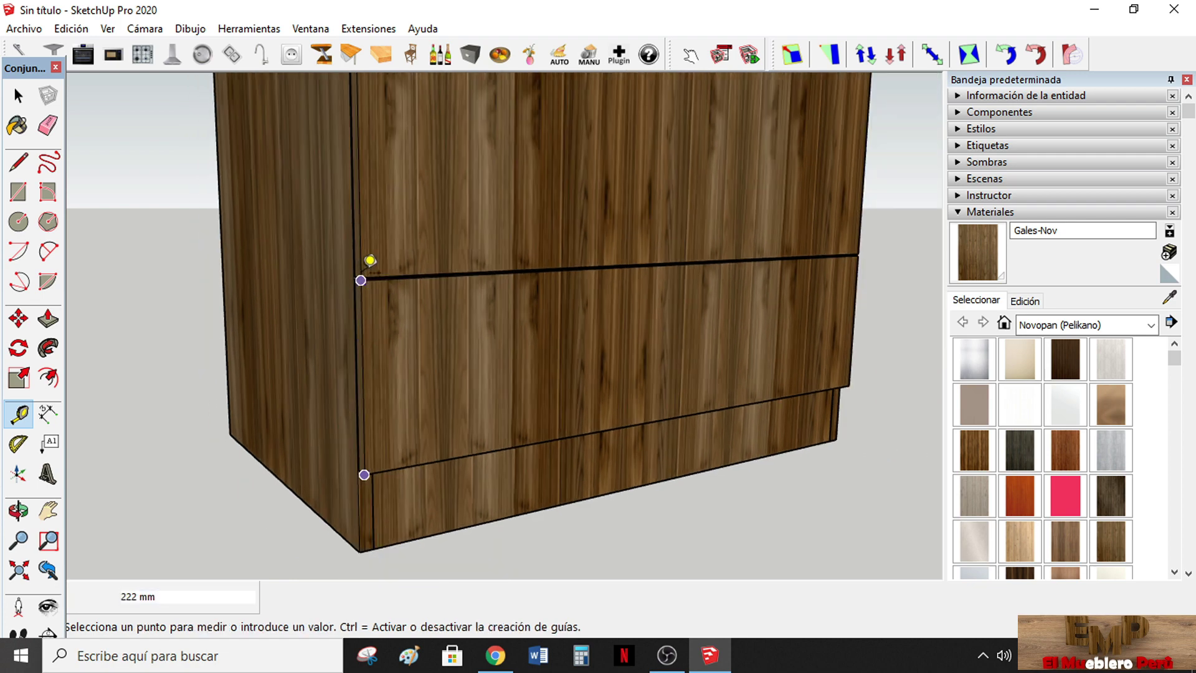
left_click(368, 261)
scroll(376, 262, "up", 1)
scroll(368, 209, "down", 1)
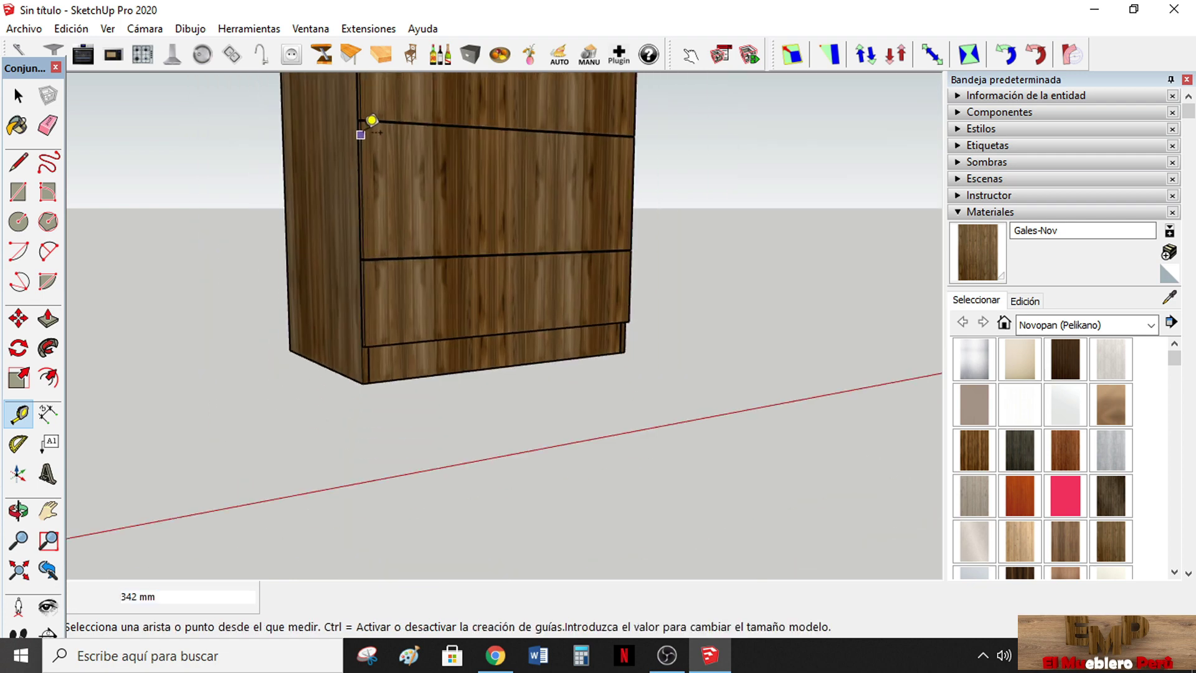
Measure from the upper drawer's corner, then zoom out to view the whole cabinet
left_click(373, 112)
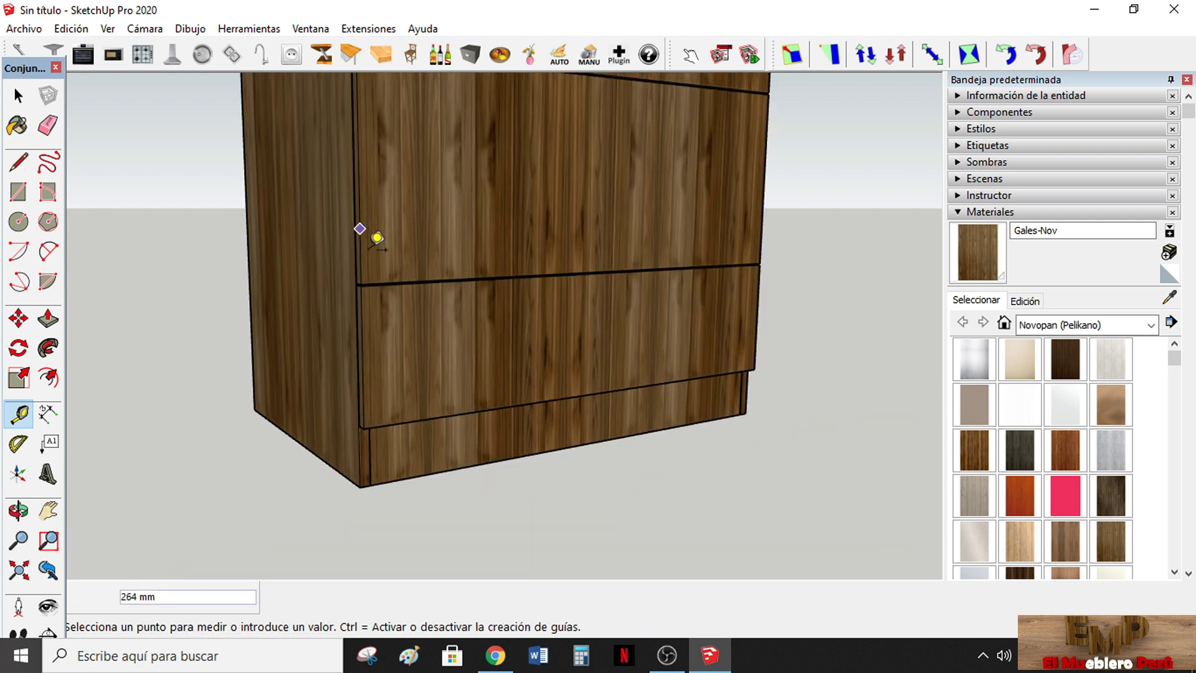
scroll(367, 211, "up", 2)
scroll(373, 263, "down", 1)
middle_click_drag(369, 262, 382, 358)
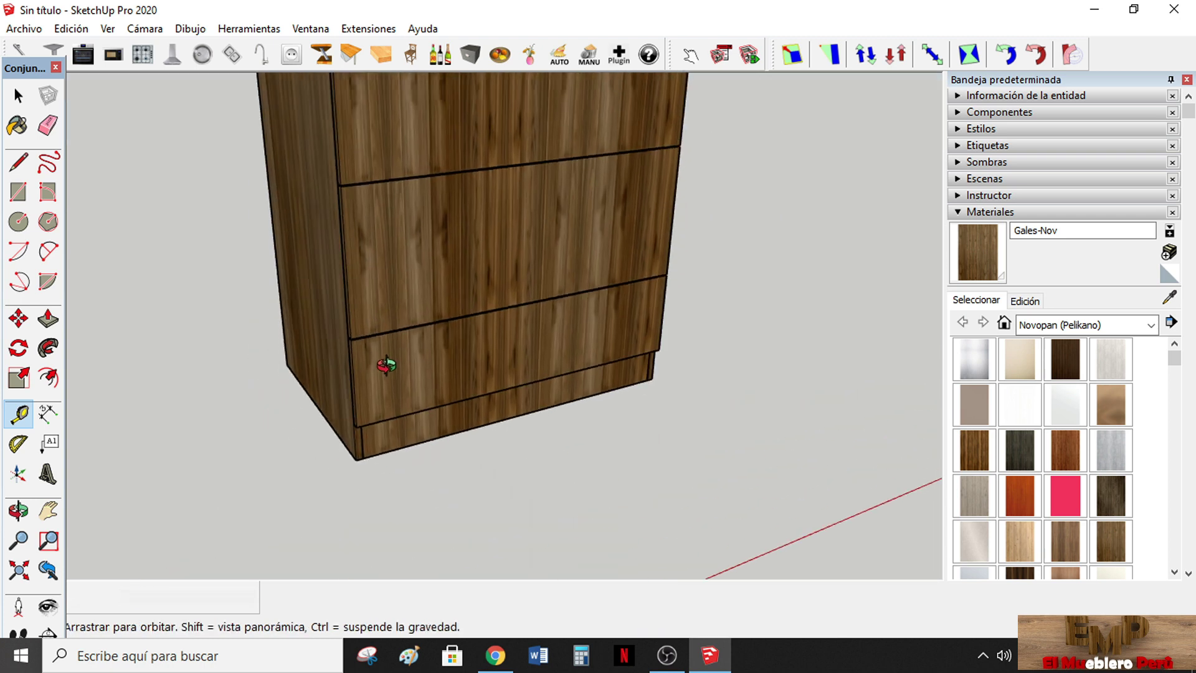
scroll(381, 358, "down", 2)
key("space")
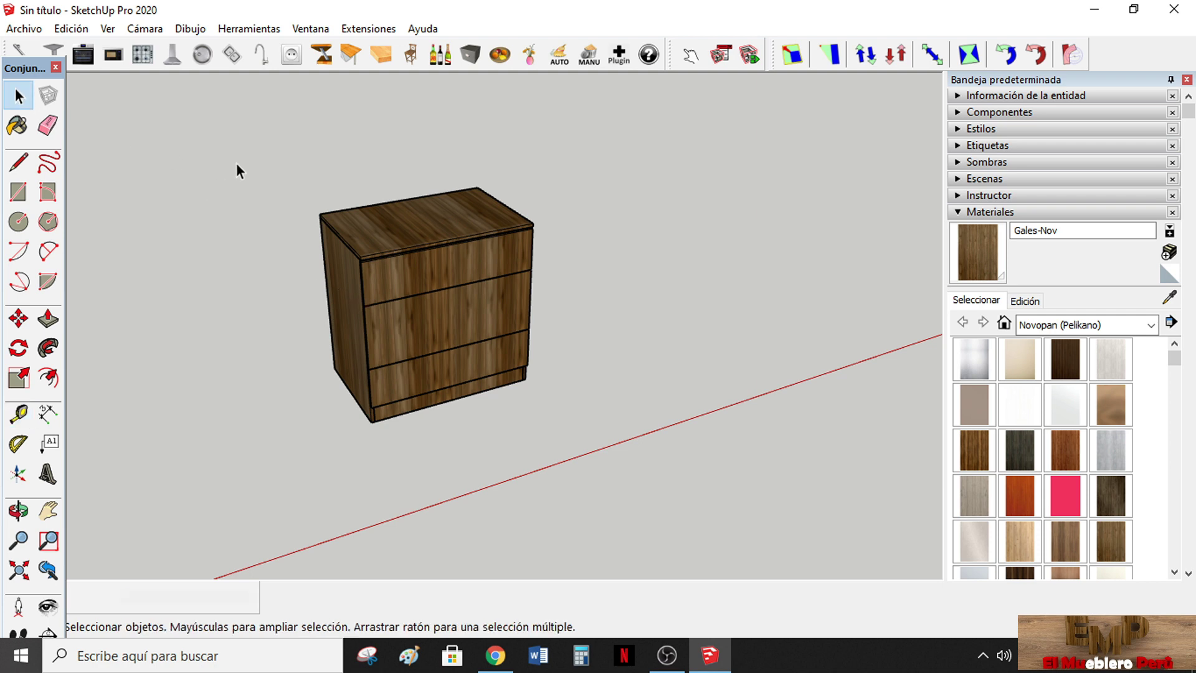
Delete the middle and top drawer fronts and the inner drawer box front
middle_click_drag(366, 264, 475, 330)
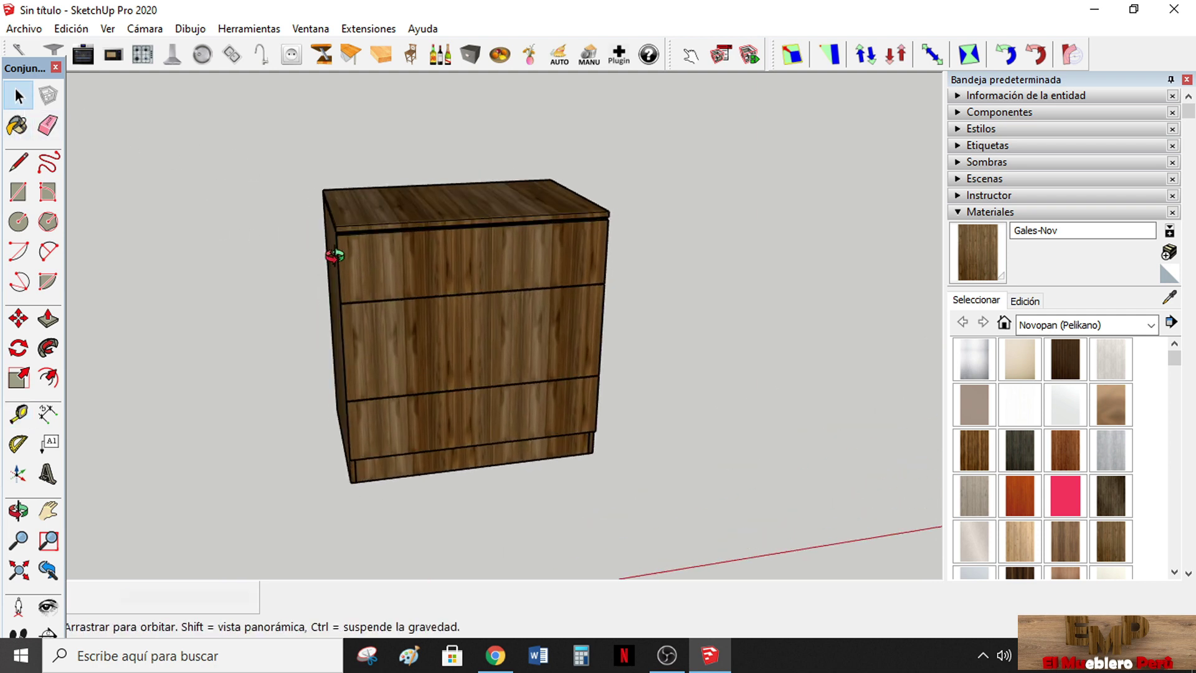
left_click(476, 330)
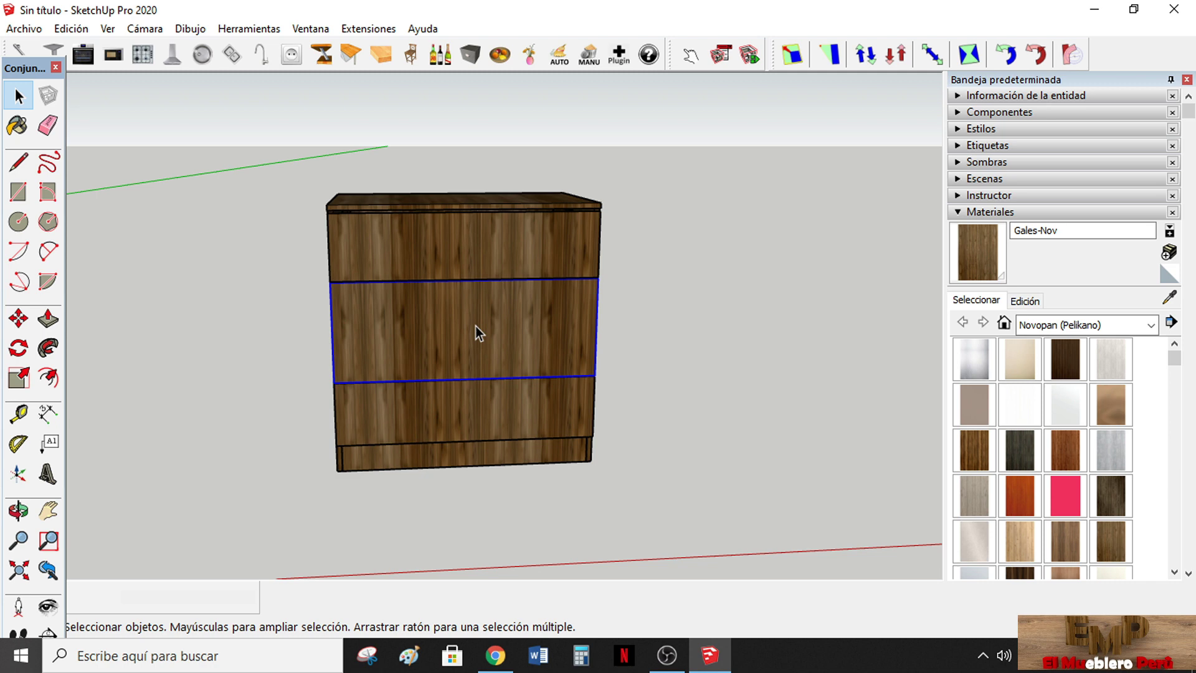
key("Delete")
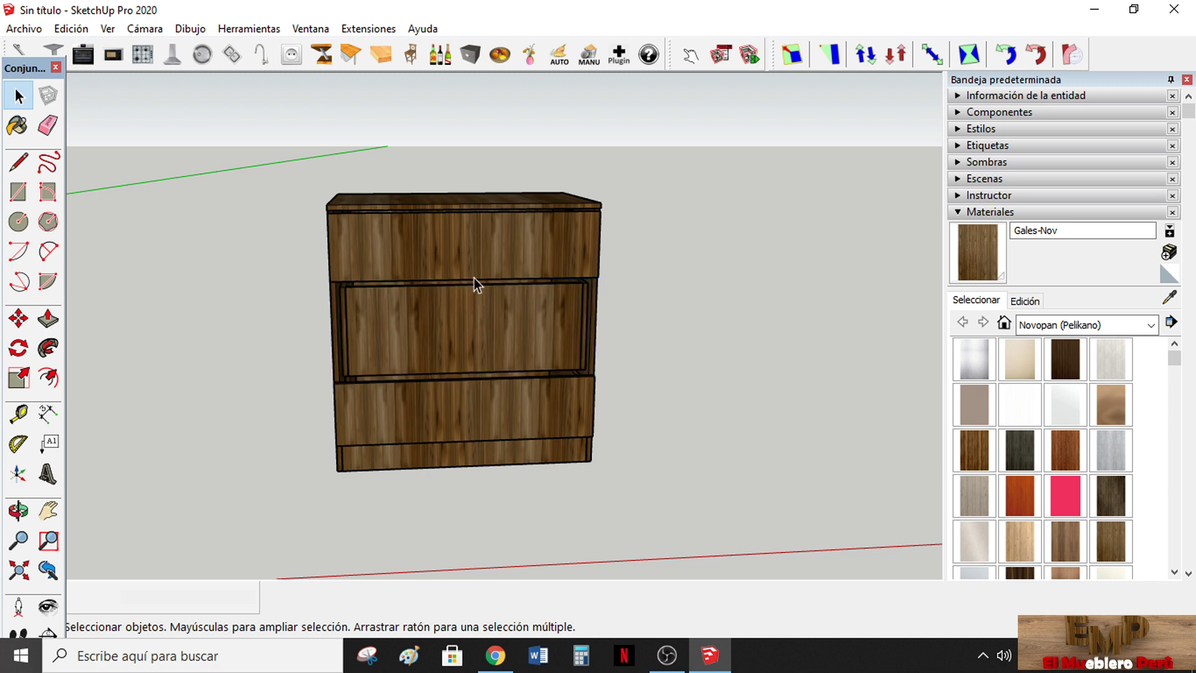
left_click(490, 252)
key("Delete")
left_click(503, 325)
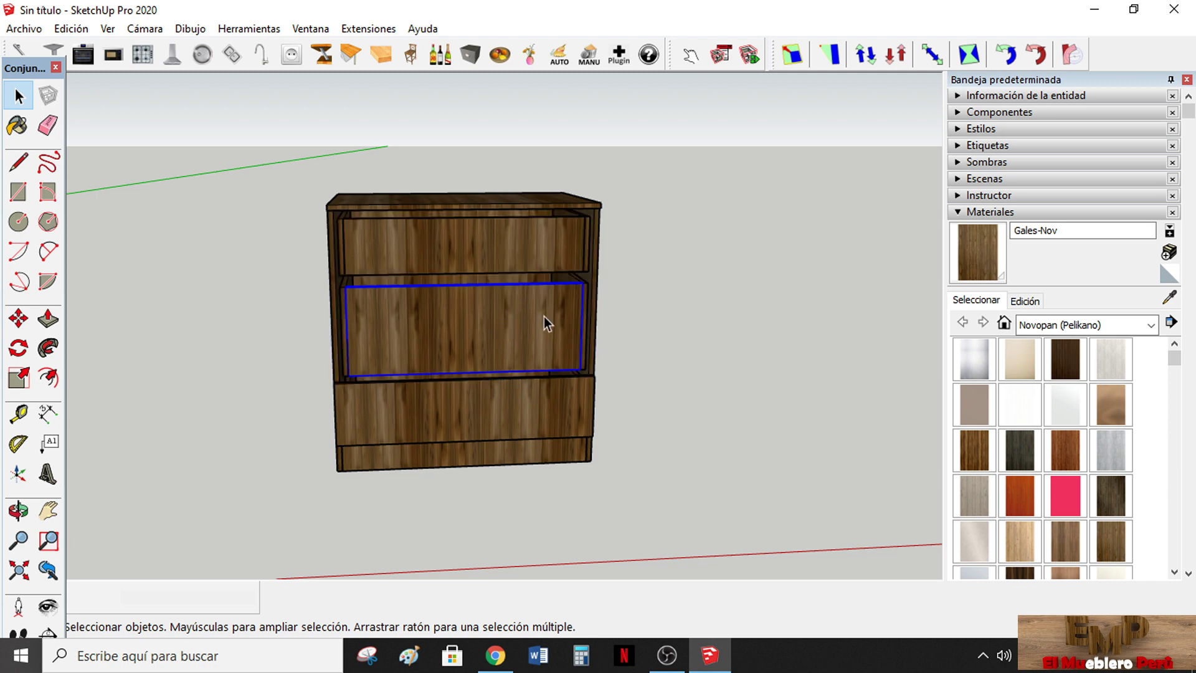
key("Delete")
Delete the drawer box's sides, back and bottom panels
left_click(569, 302)
key("Delete")
left_click(442, 316)
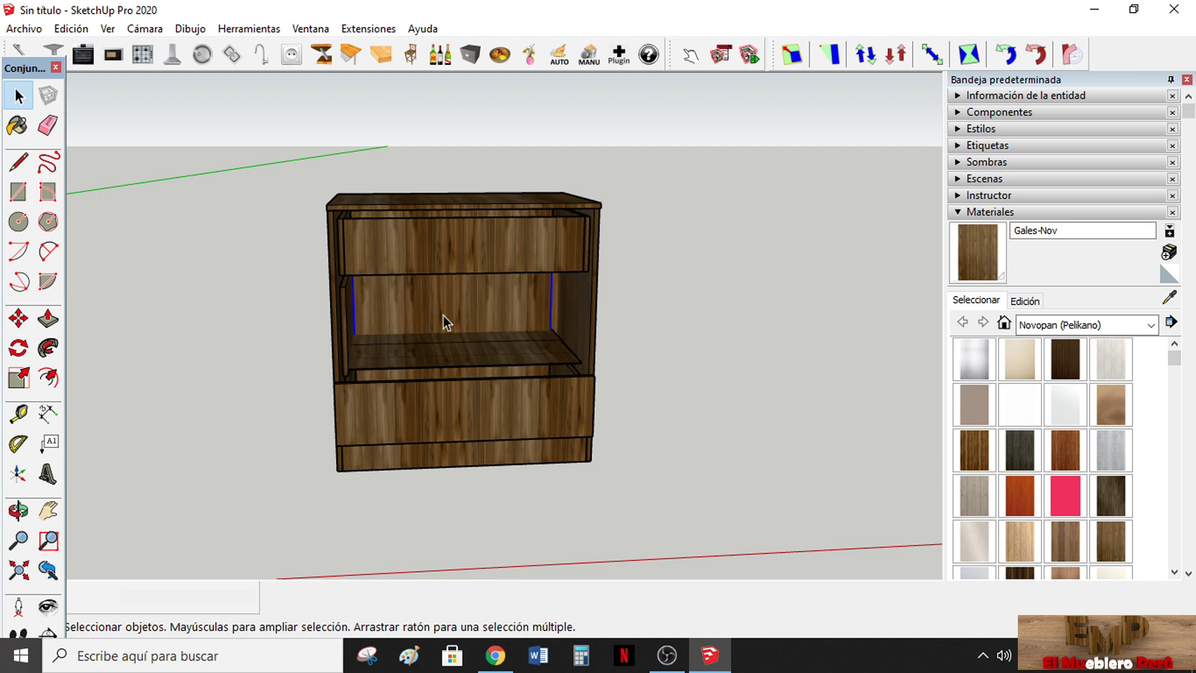
key("Delete")
left_click(351, 337)
key("Delete")
left_click(444, 357)
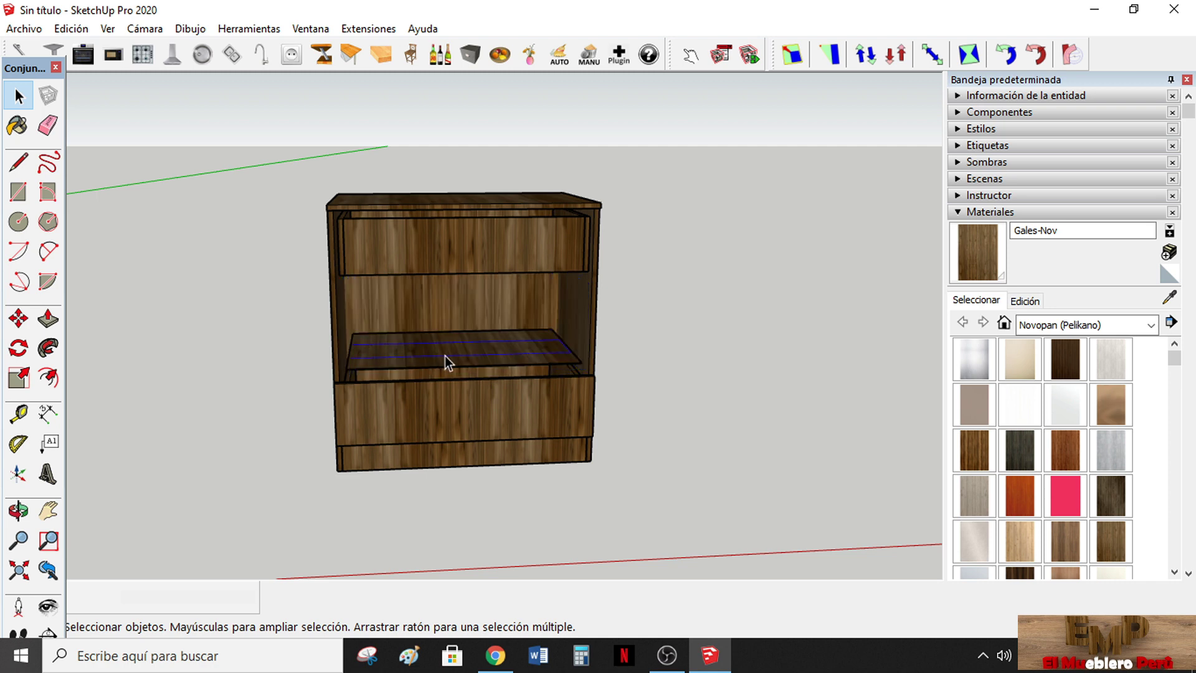
key("Delete")
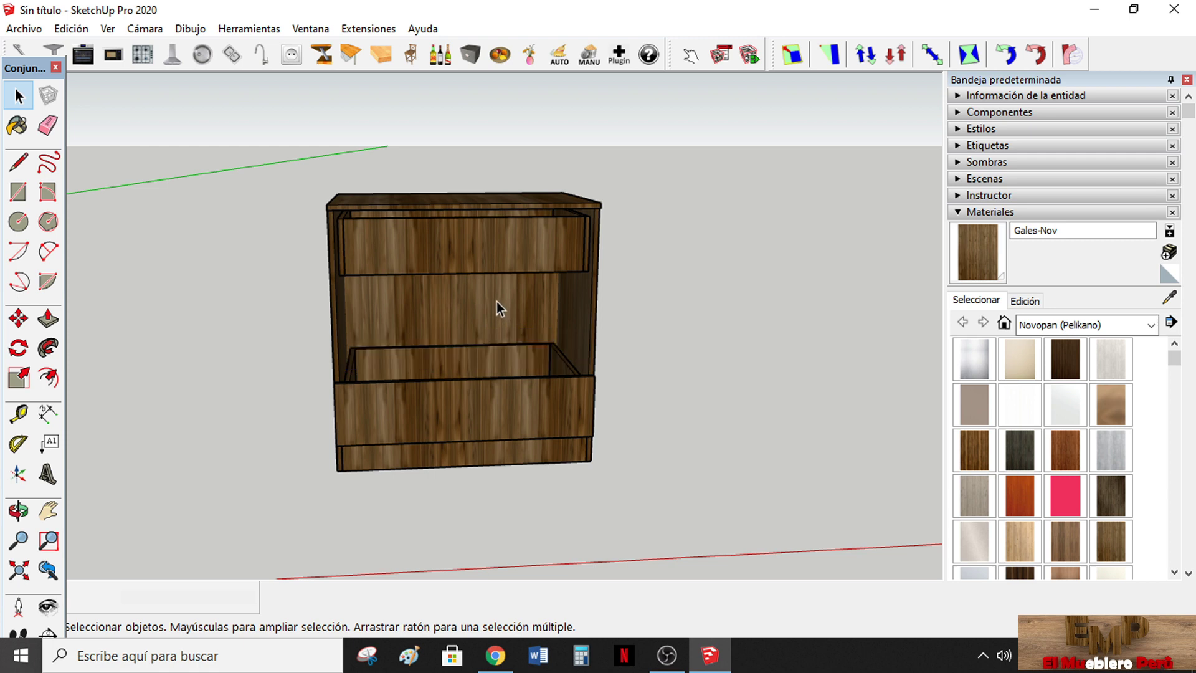
Undo the accidental back panel deletion and delete the remaining top drawer front
left_click(514, 306)
key("Delete")
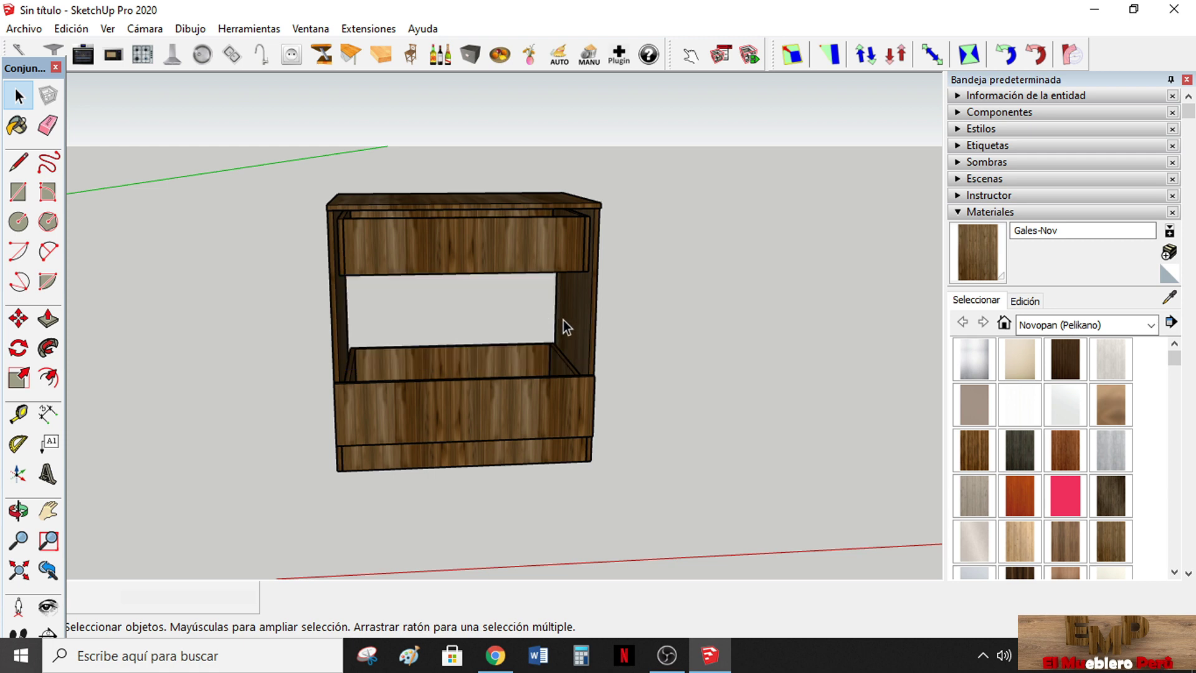
key("ctrl+z")
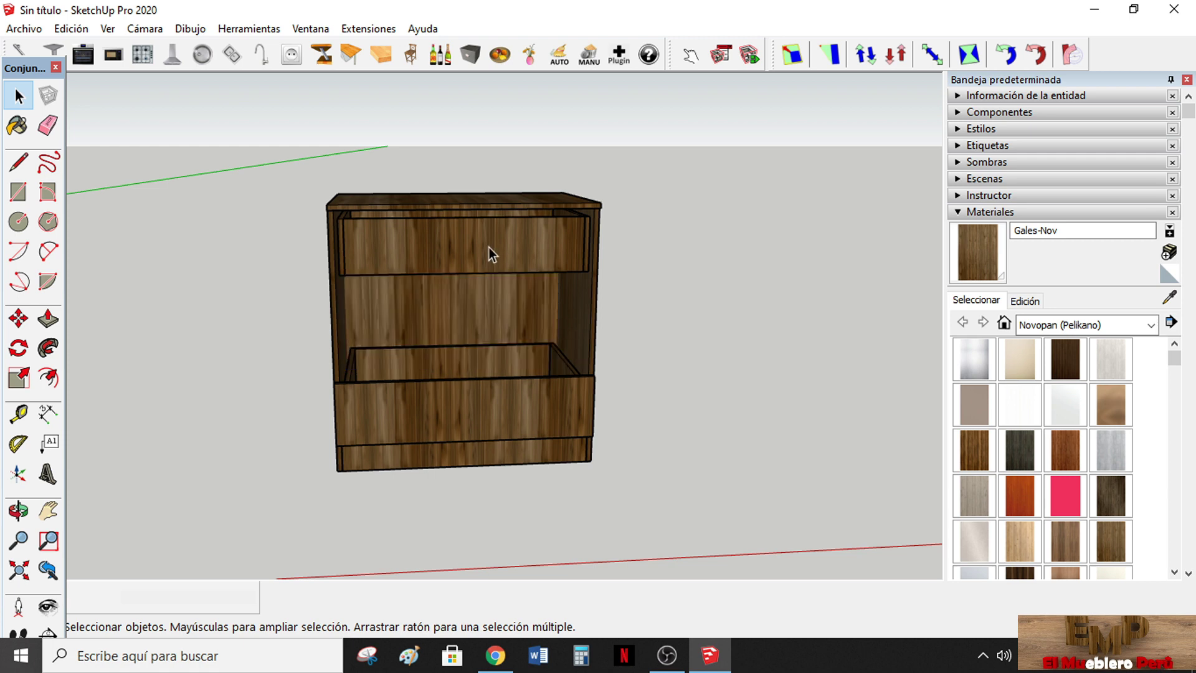
left_click(488, 248)
key("Delete")
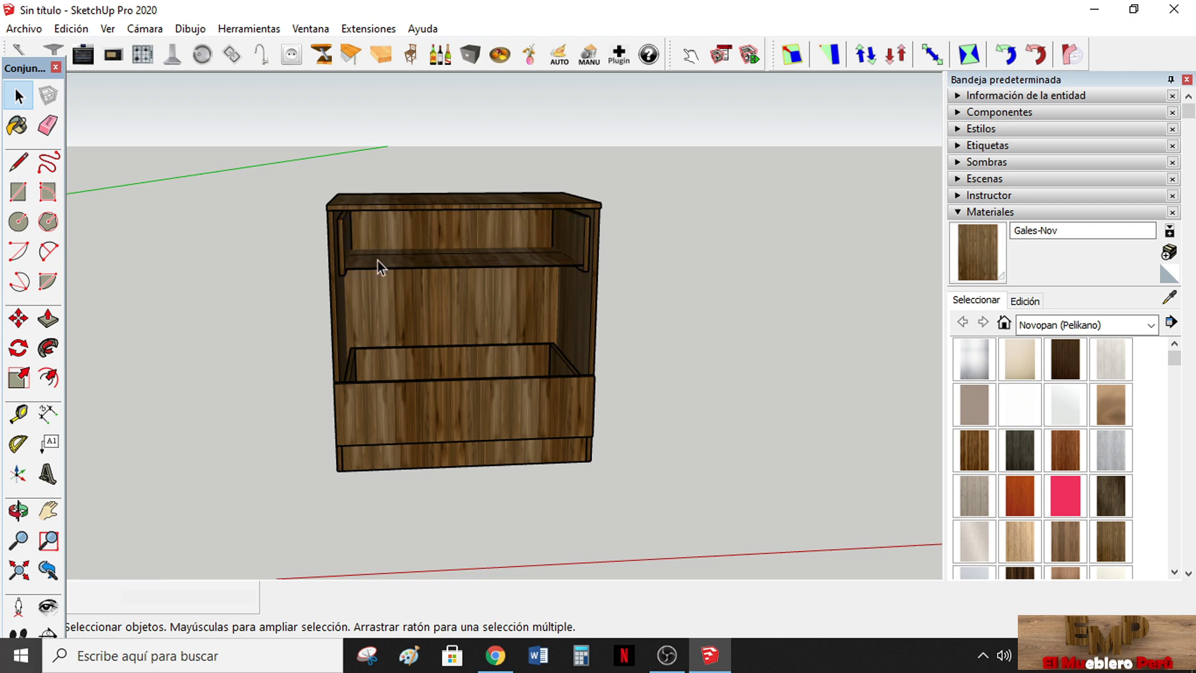
Delete the middle shelf, upper rail and both vertical cleats
left_click(396, 268)
left_click(495, 263)
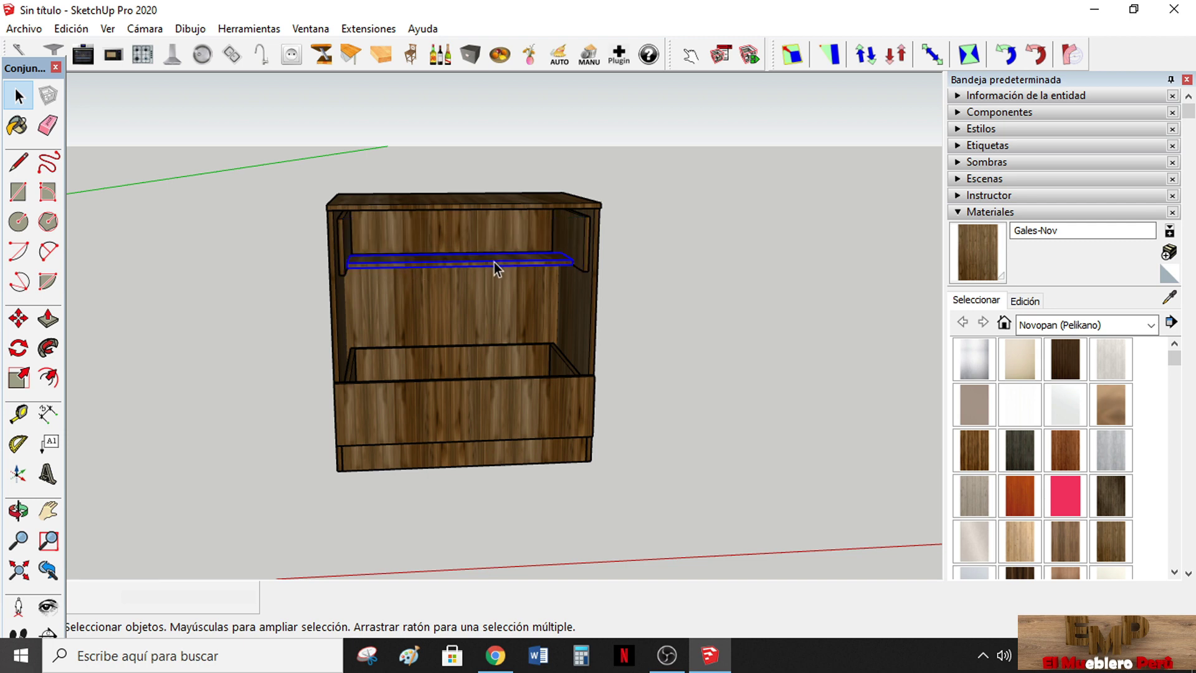
key("Delete")
key("Delete")
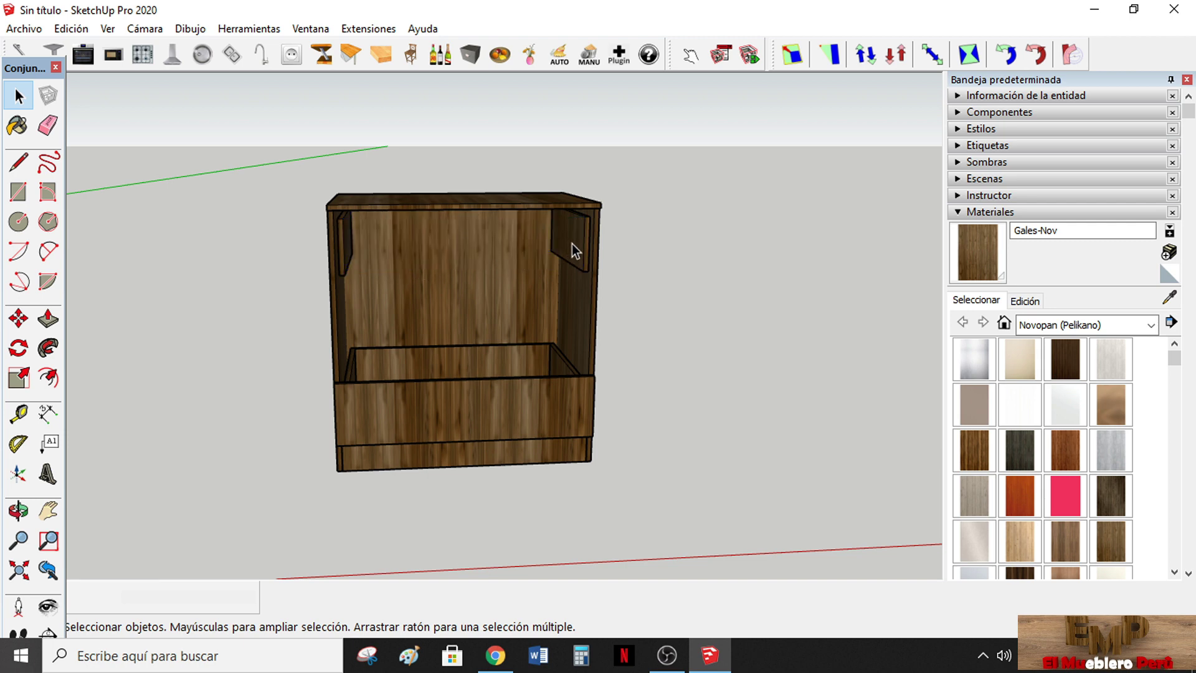
left_click(571, 245)
key("Delete")
left_click(349, 254)
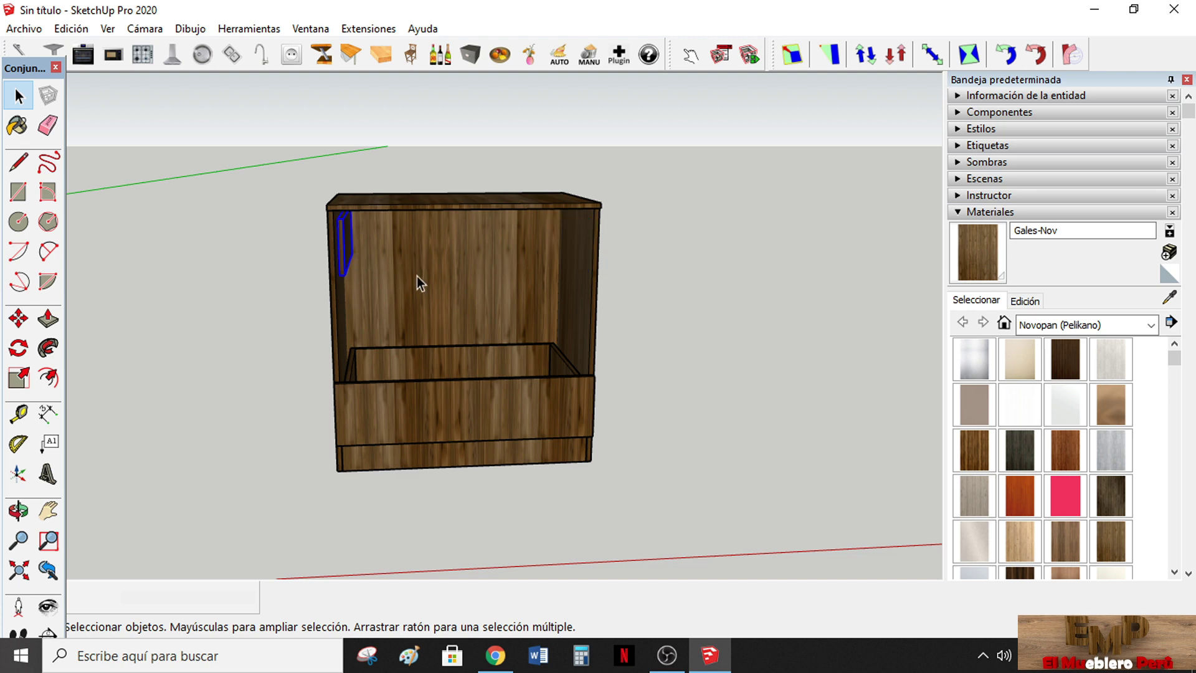
key("Delete")
key("o")
Return to the Select tool and pick the bottom drawer front
left_click_drag(769, 326, 750, 374)
key("space")
scroll(353, 380, "up", 3)
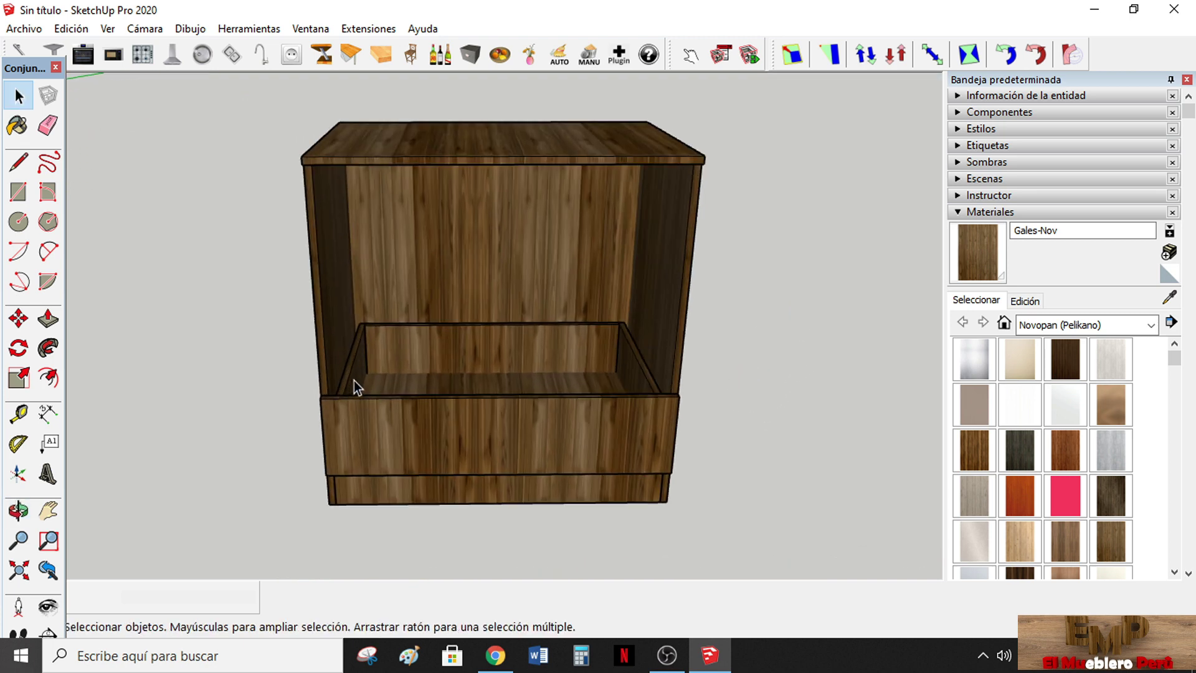
middle_click_drag(353, 380, 476, 414)
left_click(439, 410)
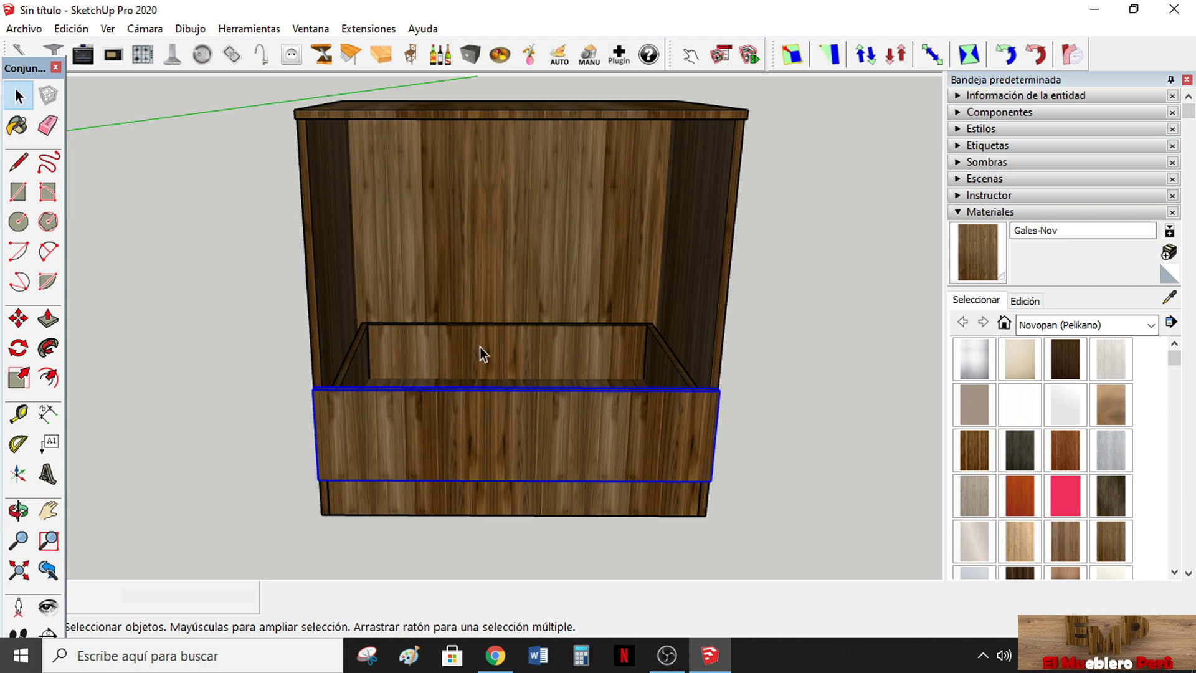
Add the bottom drawer's side and back boards to the selection
mouse_move(480, 346)
middle_mouse_down()
mouse_move(358, 372)
mouse_move(371, 382)
mouse_move(337, 406)
middle_mouse_up()
scroll(357, 372, "up", 5)
middle_click_drag(293, 446, 278, 394)
scroll(249, 380, "up", 2)
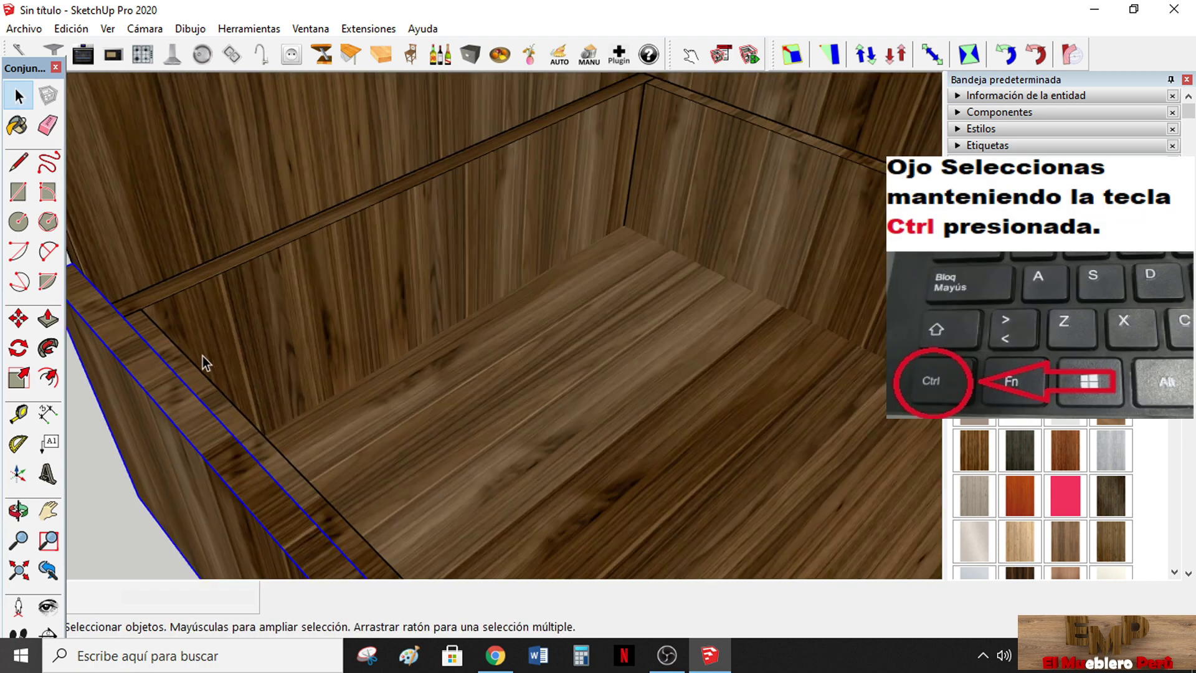
scroll(200, 360, "up", 1)
left_click(214, 400, "ctrl")
left_click(231, 283, "ctrl")
Add the drawer's left side and remaining boards to the selection
scroll(518, 323, "down", 3)
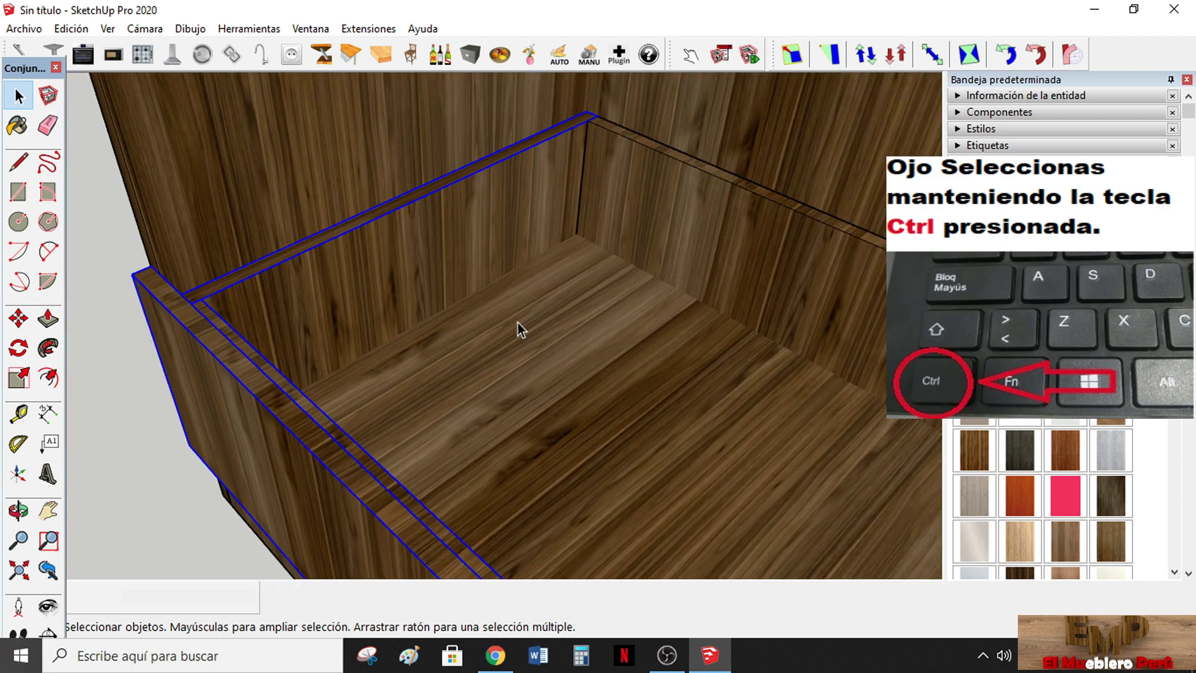
mouse_move(518, 322)
middle_mouse_down()
mouse_move(460, 331)
mouse_move(763, 251)
middle_mouse_up()
scroll(763, 252, "up", 2)
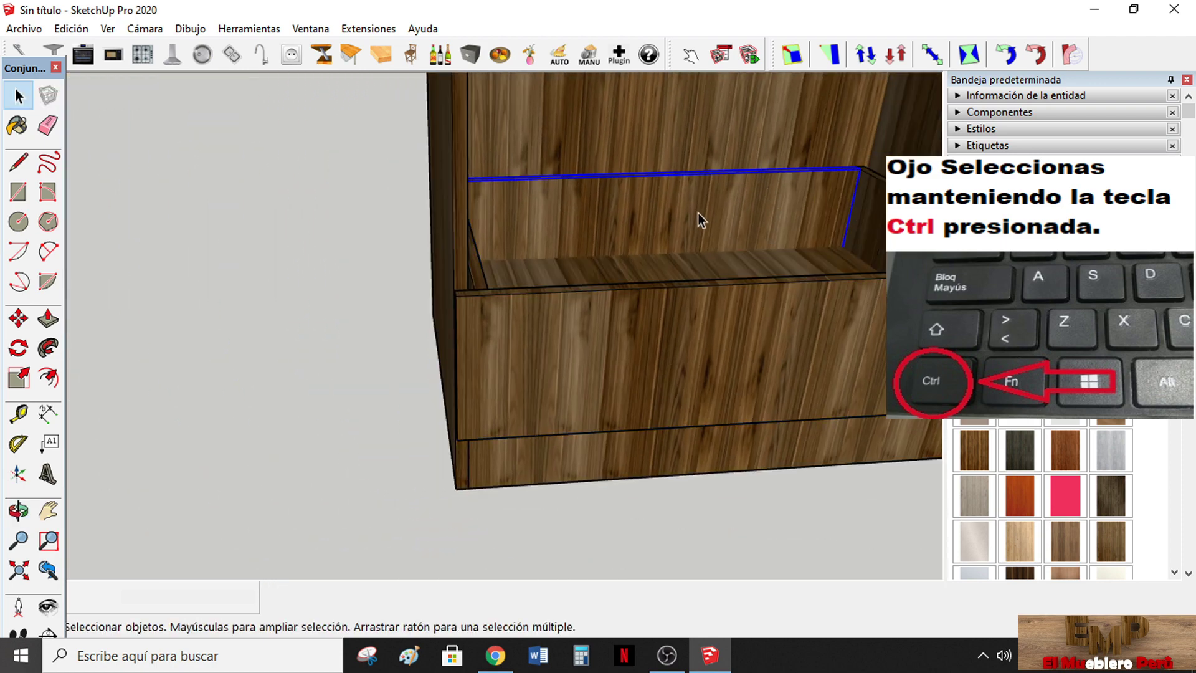
middle_click_drag(700, 218, 511, 250)
left_click(475, 242, "ctrl")
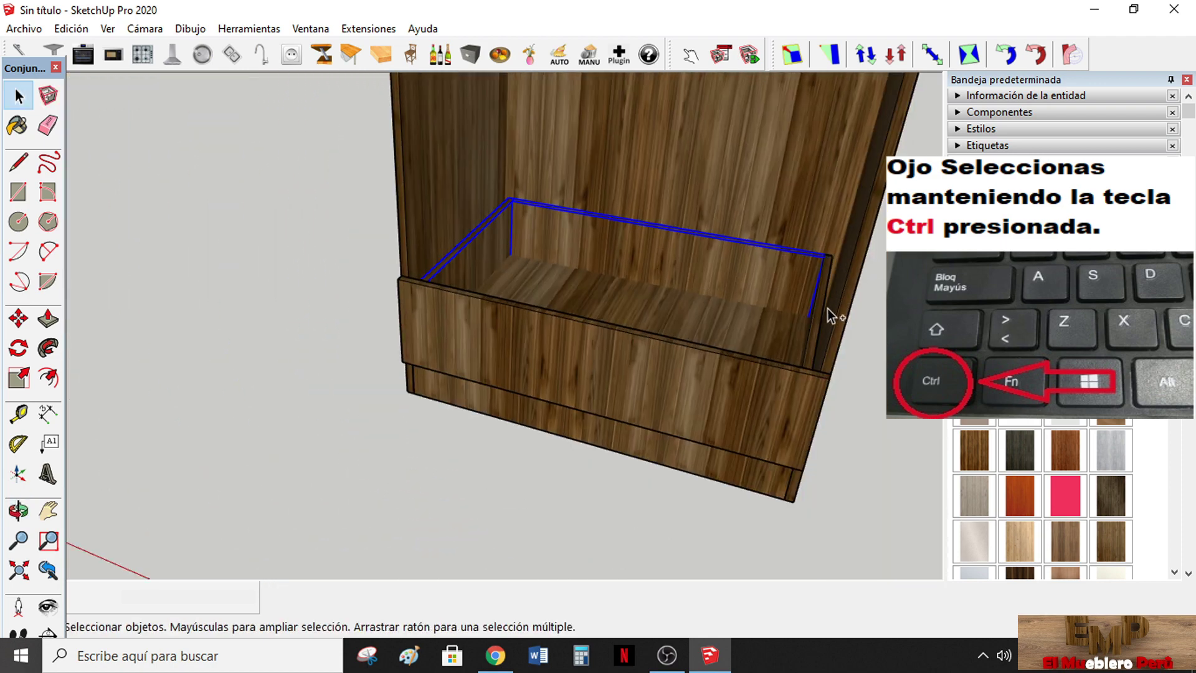
left_click(729, 393, "ctrl")
mouse_move(729, 393)
middle_mouse_down()
mouse_move(534, 325)
mouse_move(505, 371)
middle_mouse_up()
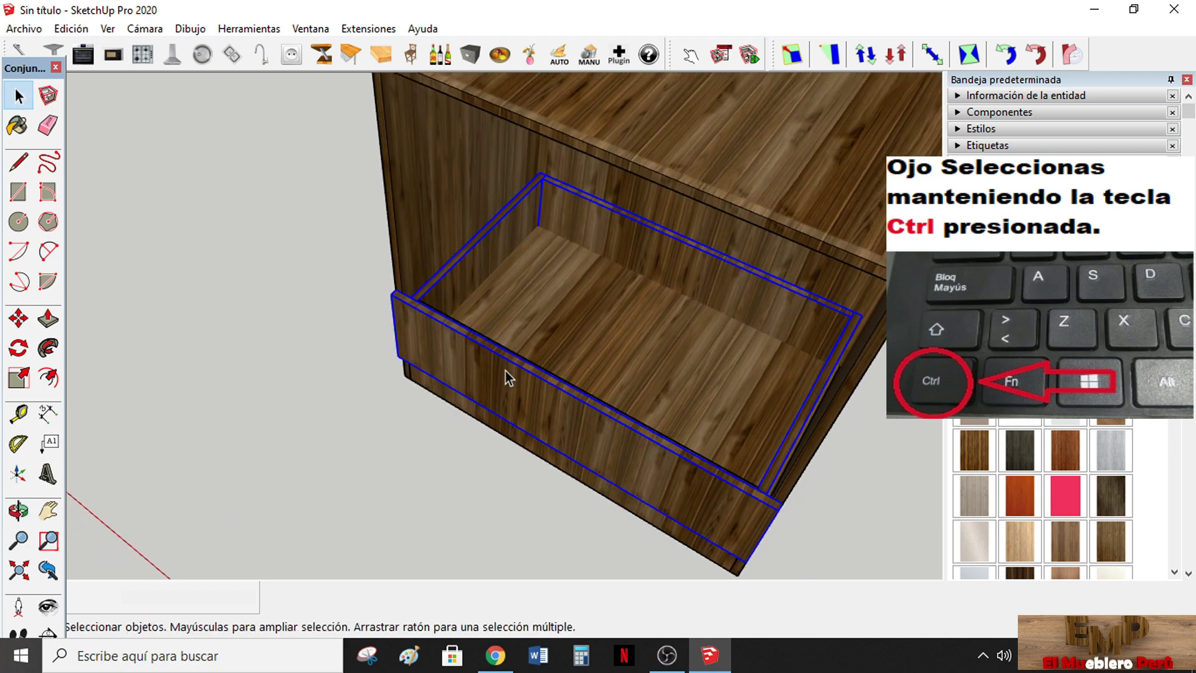
scroll(506, 371, "up", 5)
mouse_move(566, 320)
middle_mouse_down()
mouse_move(408, 355)
mouse_move(591, 286)
middle_mouse_up()
left_click(410, 354, "ctrl")
scroll(410, 356, "down", 5)
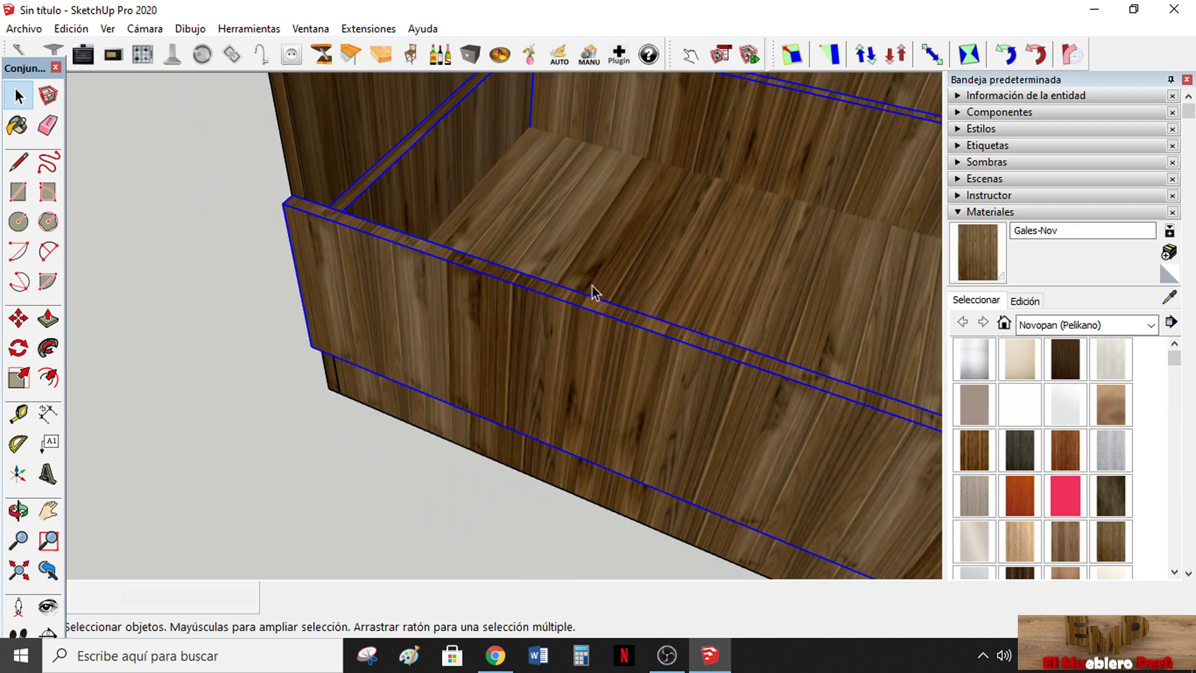
scroll(592, 285, "down", 2)
Make the selected drawer boards into one group and deselect it
right_click(652, 327)
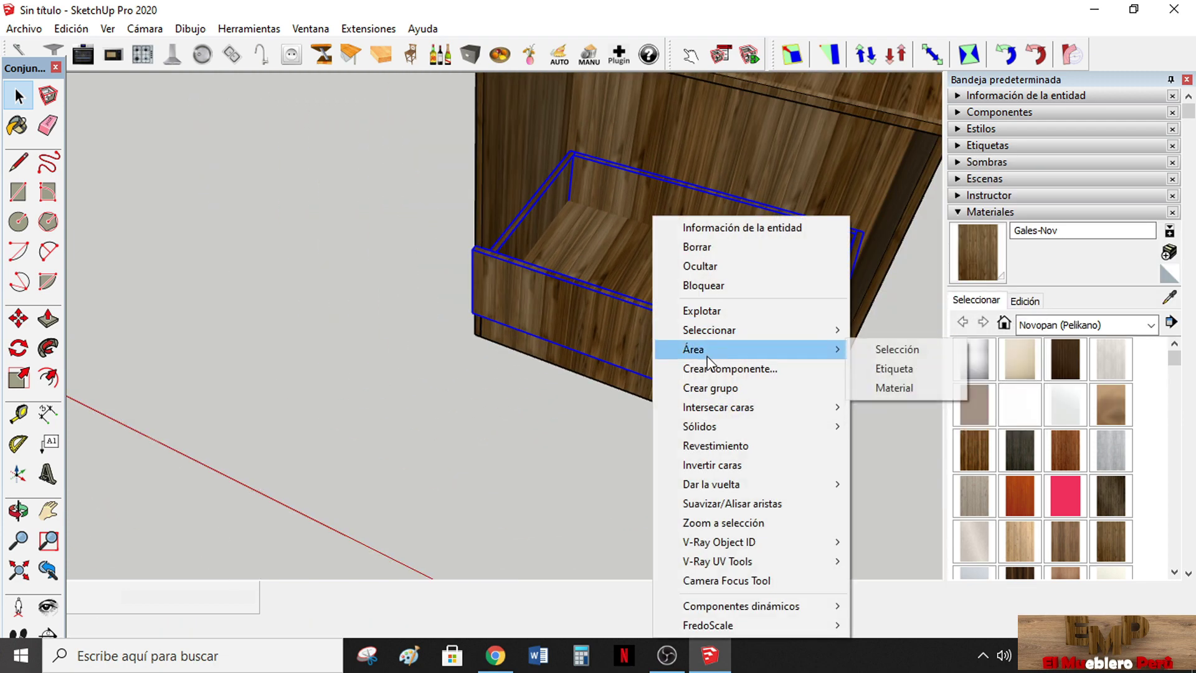
left_click(730, 390)
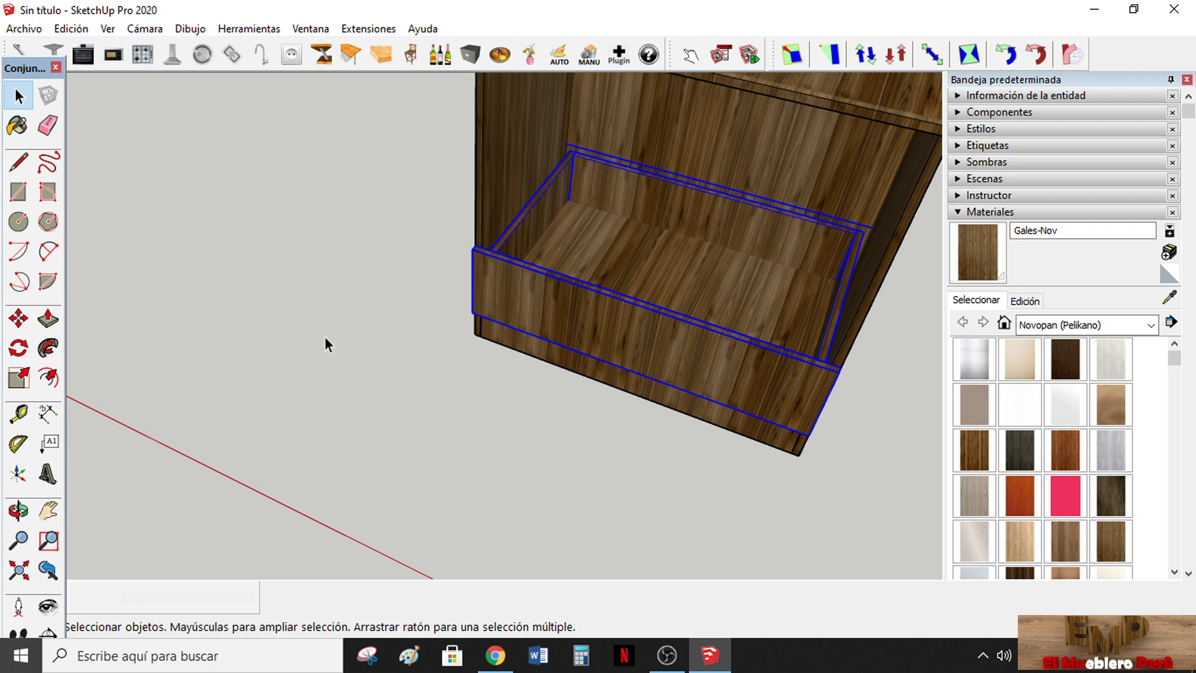
left_click(376, 281)
mouse_move(376, 282)
middle_mouse_down()
mouse_move(390, 377)
mouse_move(329, 314)
middle_mouse_up()
scroll(329, 314, "down", 3)
Select the drawer group and confirm a Box Stretching pass on its height
scroll(472, 346, "down", 2)
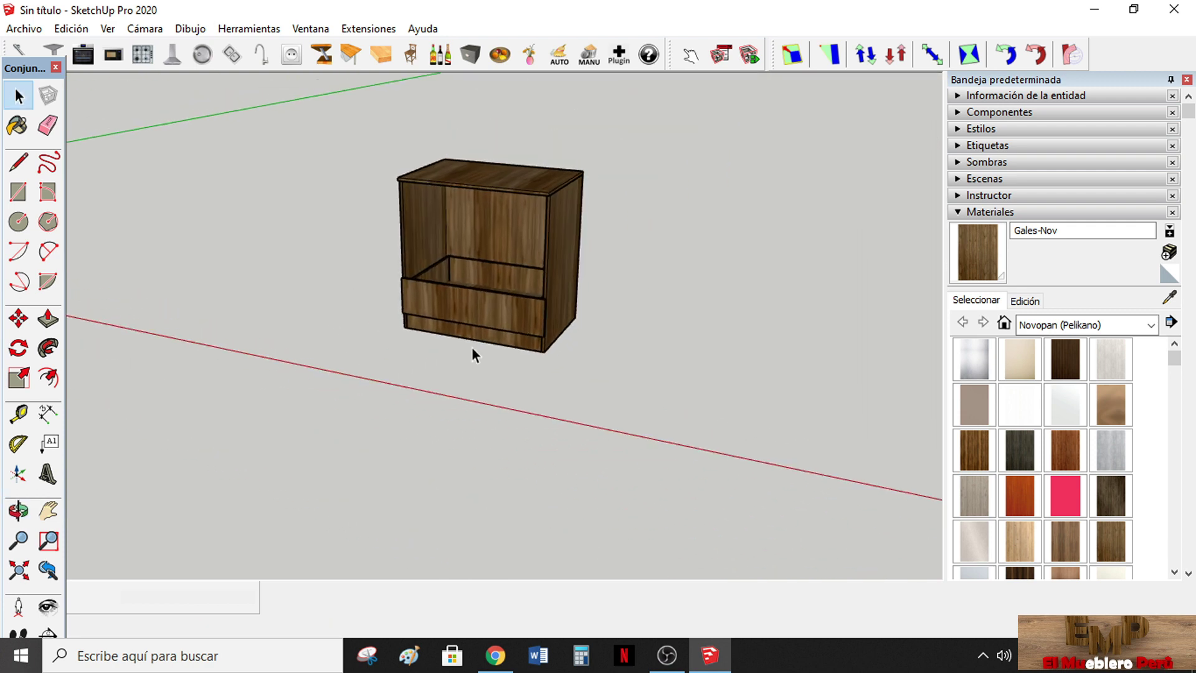
left_click(493, 305)
middle_click_drag(493, 305, 414, 280)
key("s")
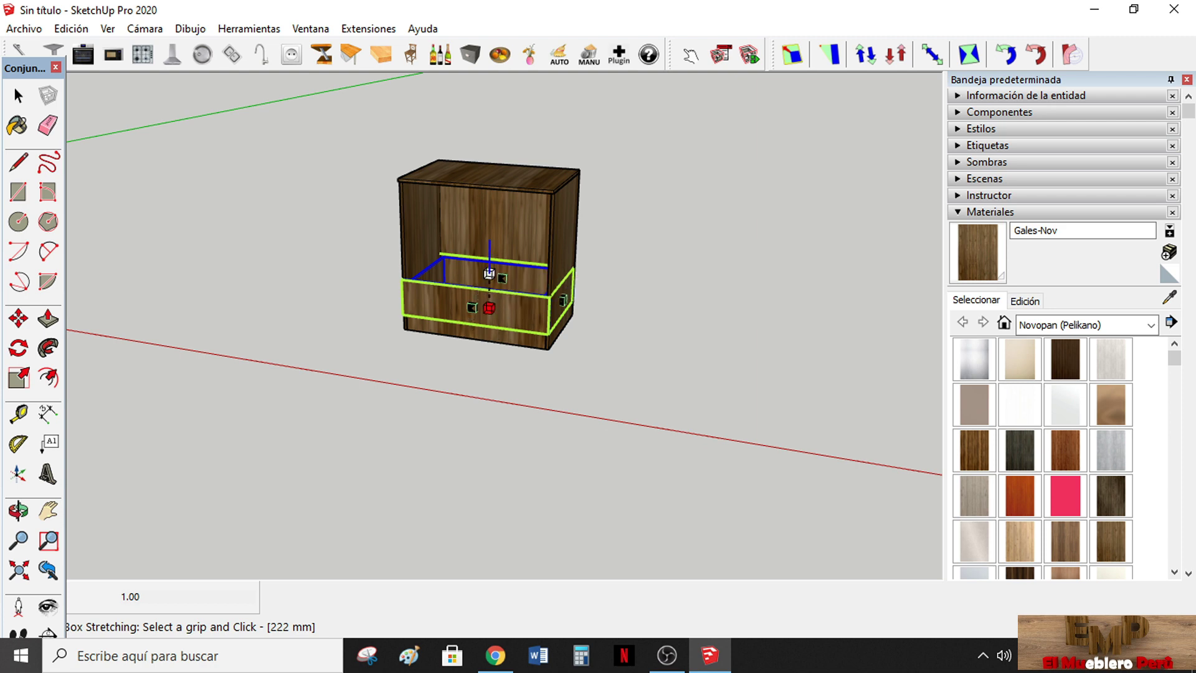
left_click(489, 273)
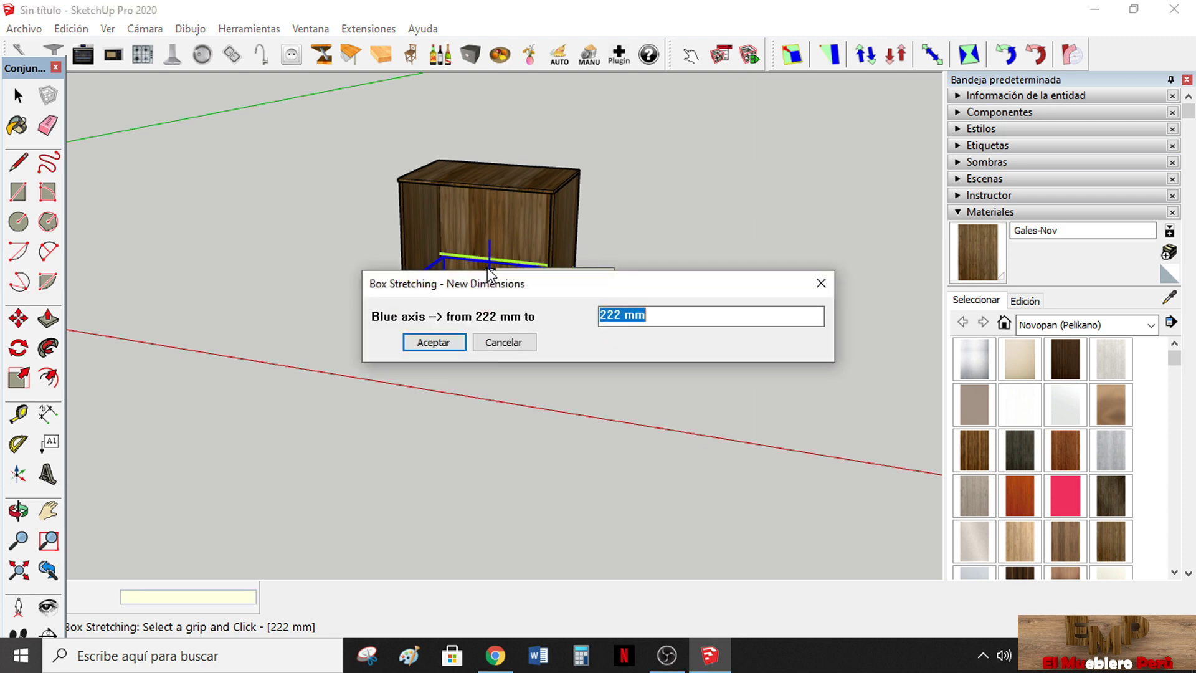
key("Return")
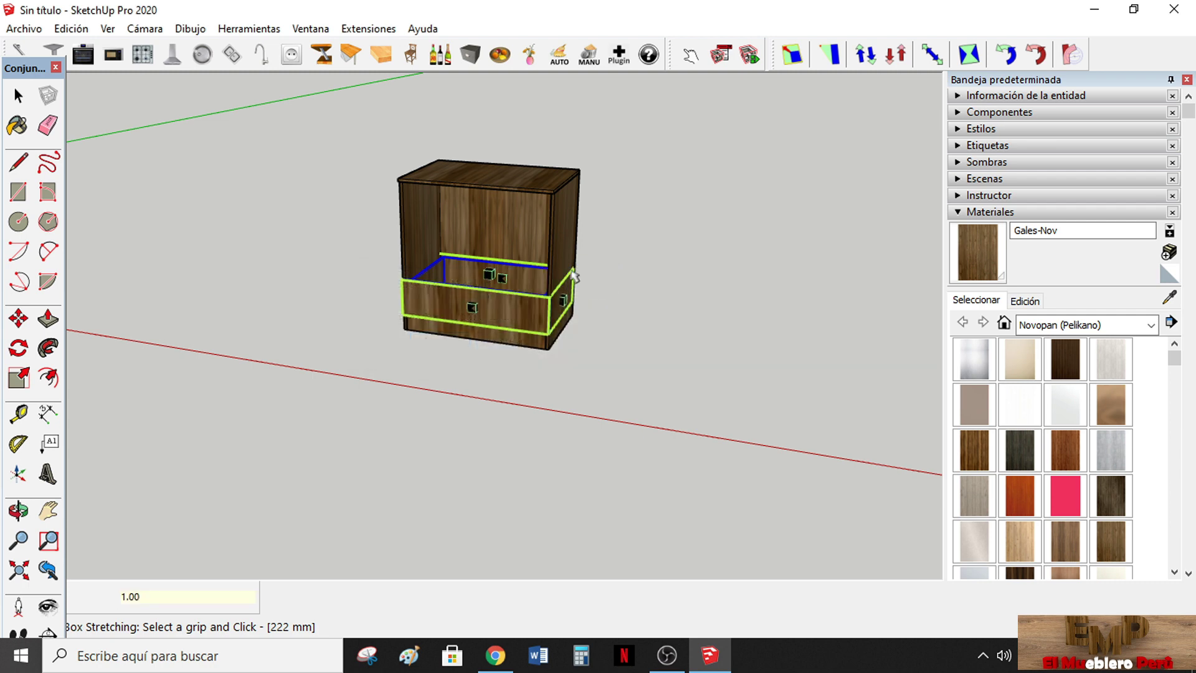
Window-select the entire cabinet, drawer included, with the Select tool
scroll(499, 215, "up", 3)
scroll(499, 215, "up", 2)
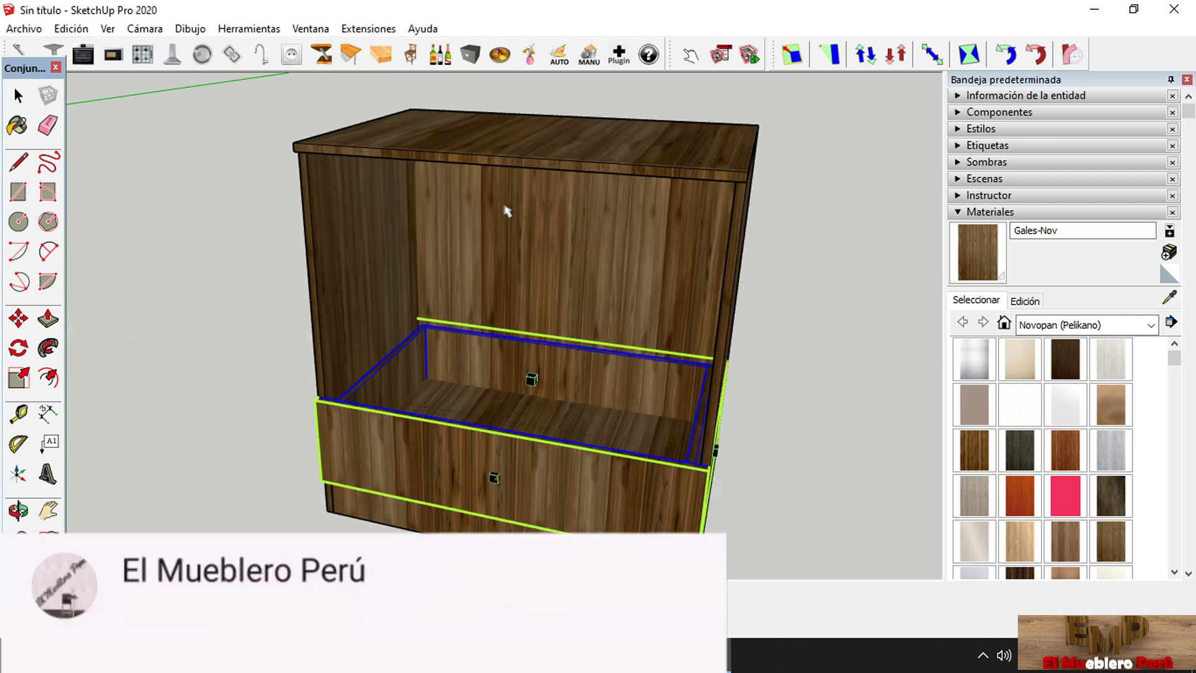
scroll(511, 199, "down", 2)
scroll(436, 178, "down", 3)
left_click(18, 94)
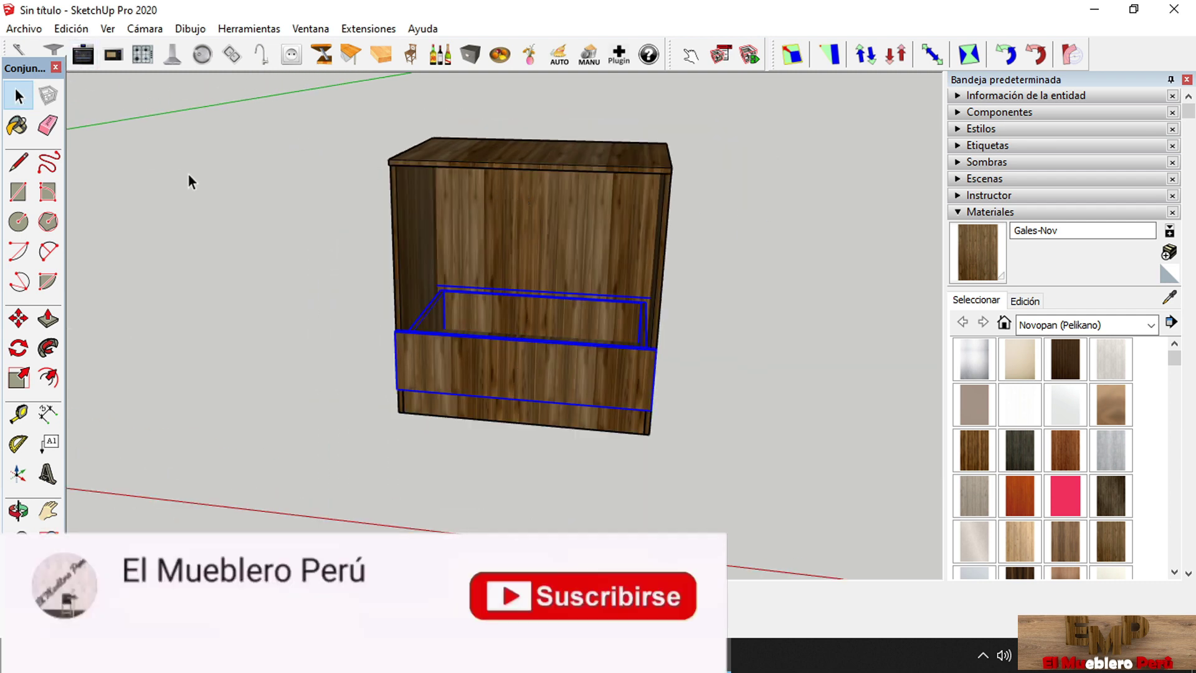
left_click_drag(336, 104, 672, 535)
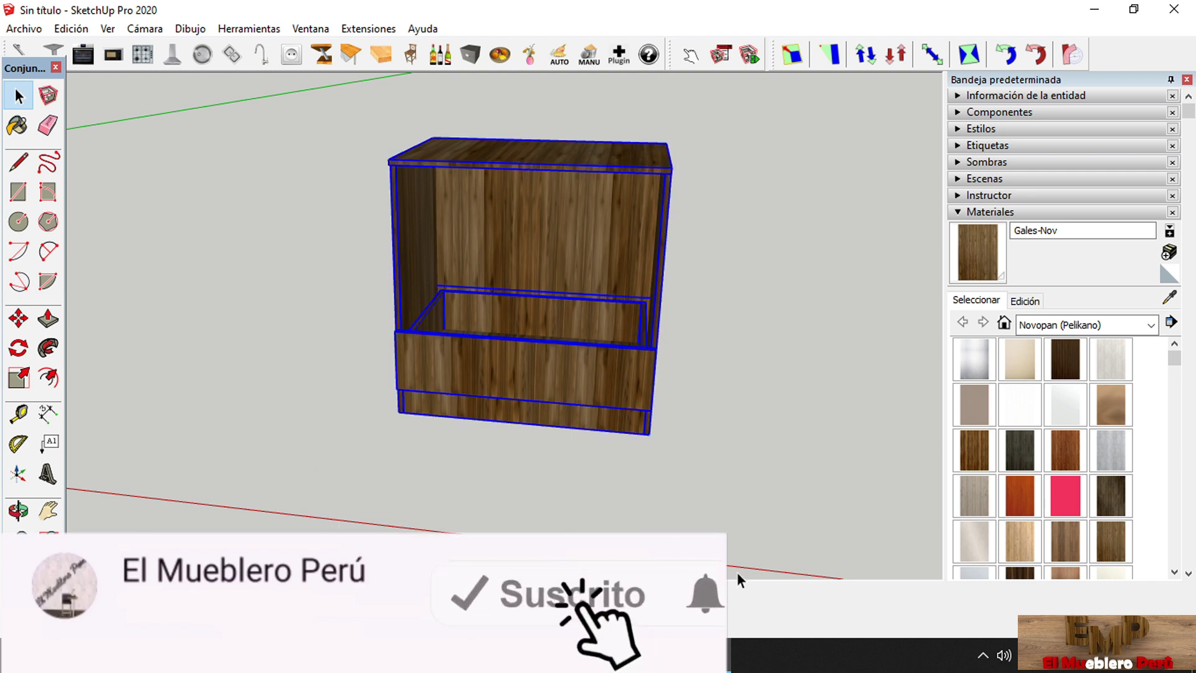
key("s")
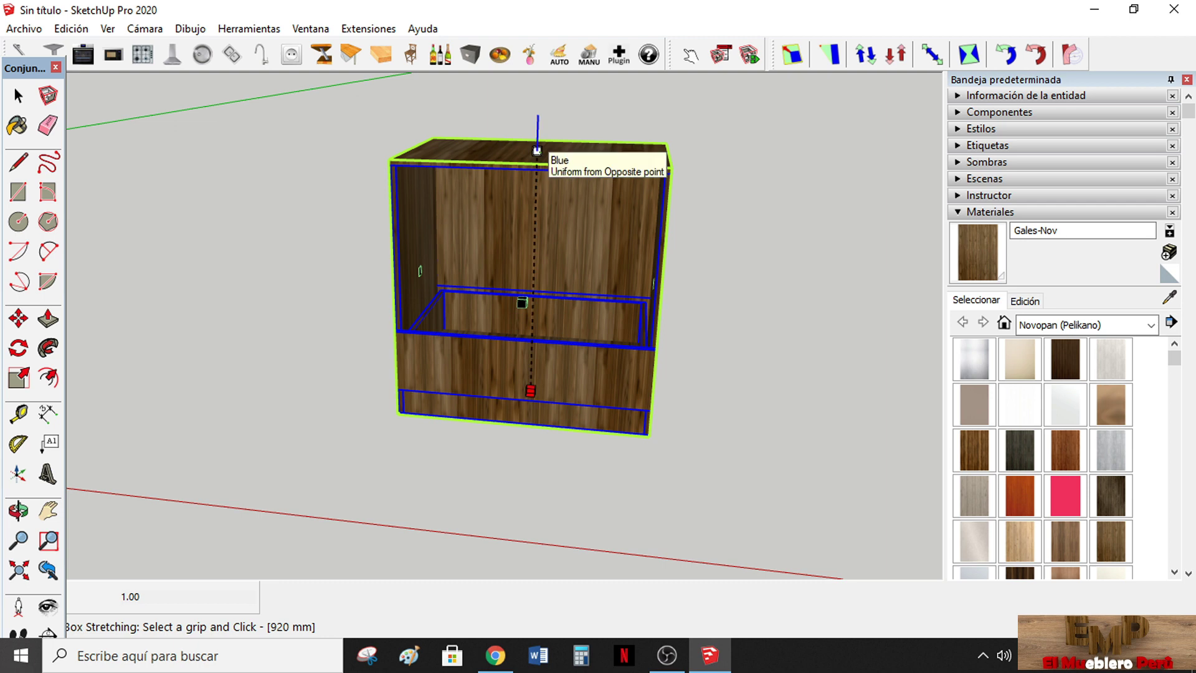
left_click(537, 150)
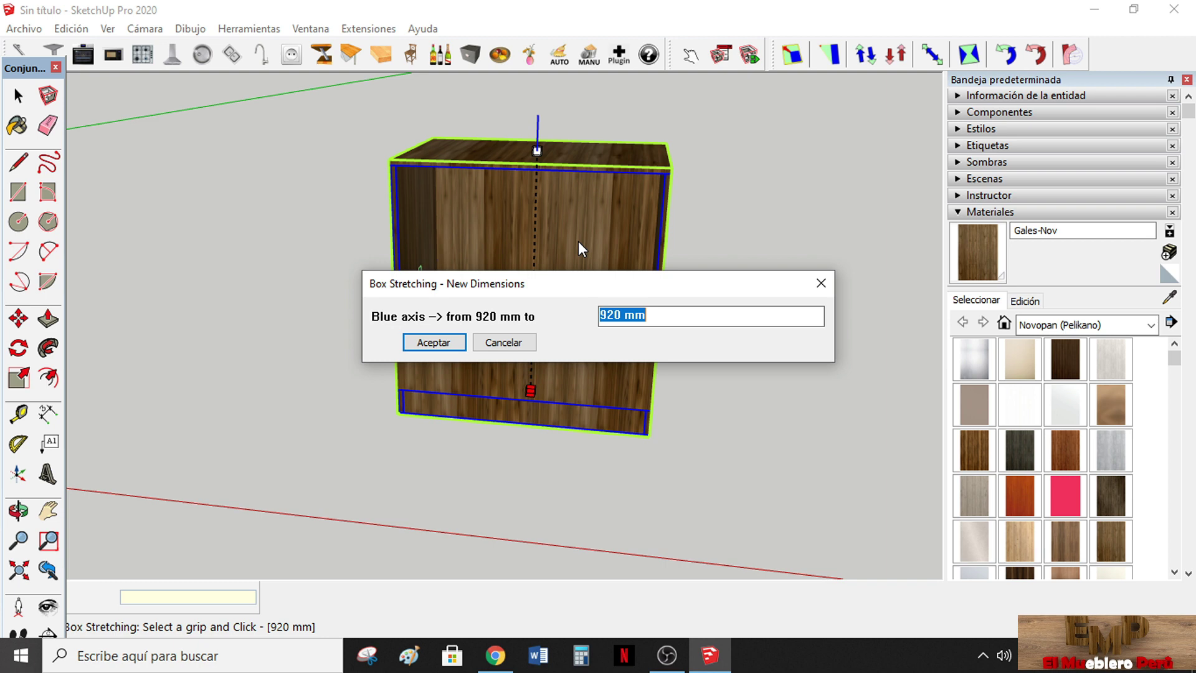
left_click(818, 281)
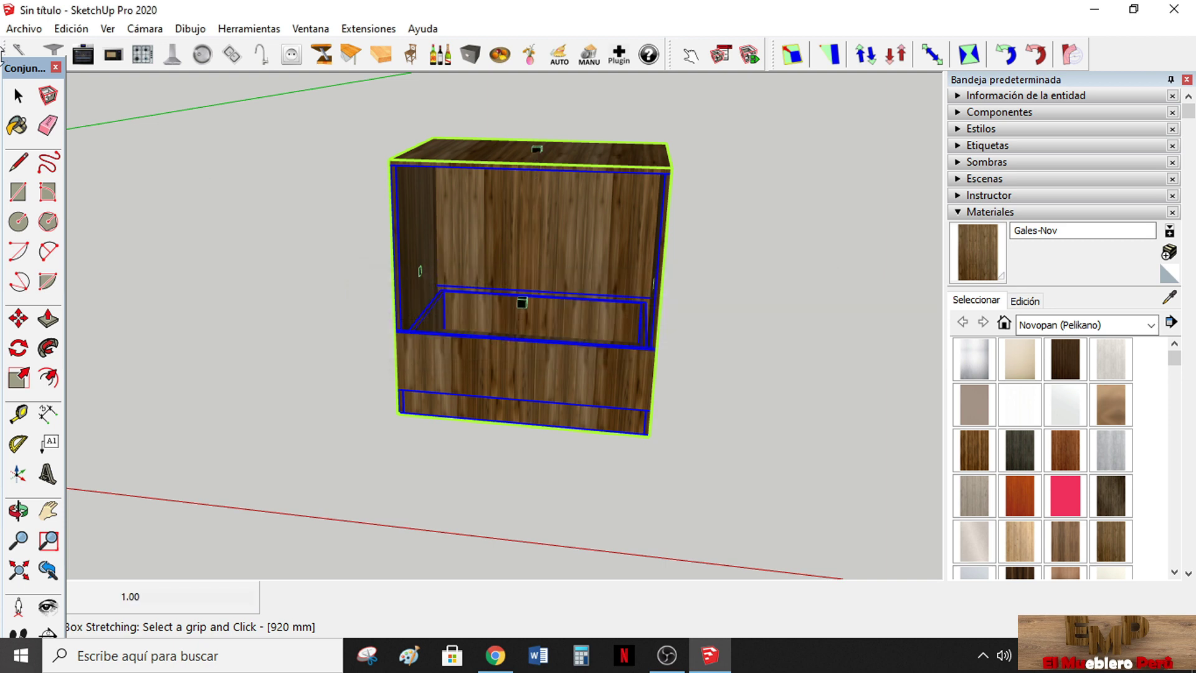
left_click(18, 95)
left_click(201, 218)
Stretch the drawer from 222 mm to 262 mm by entering +40
left_click(508, 362)
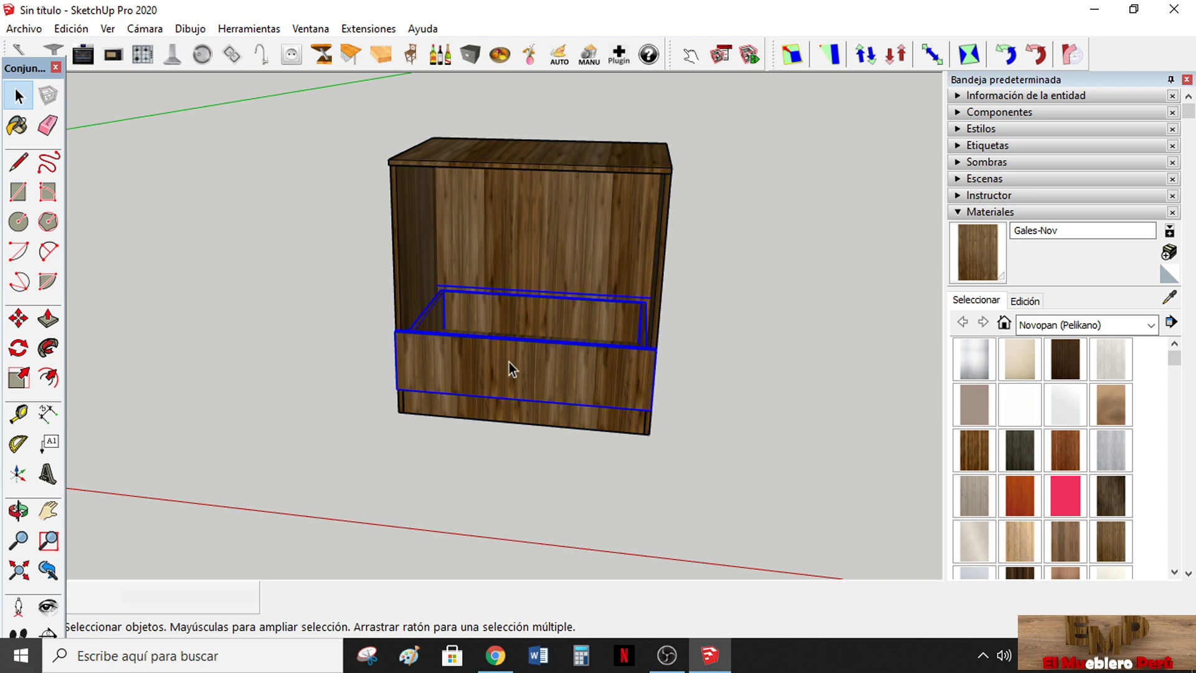
key("b")
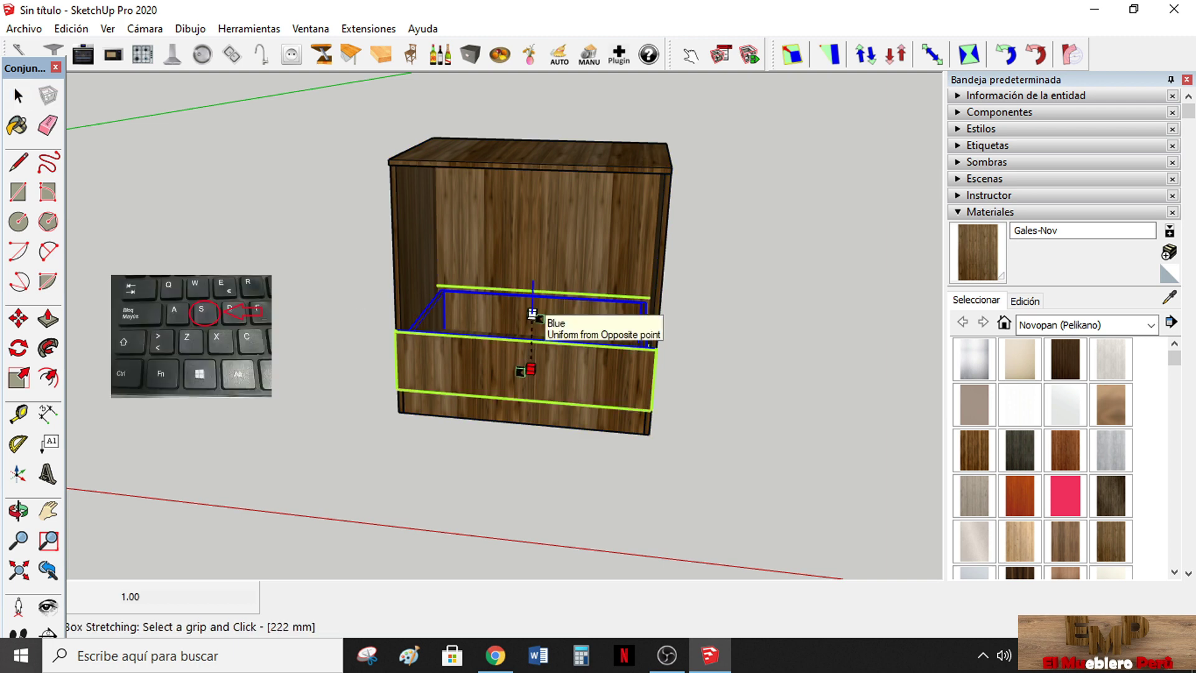
key("Tab")
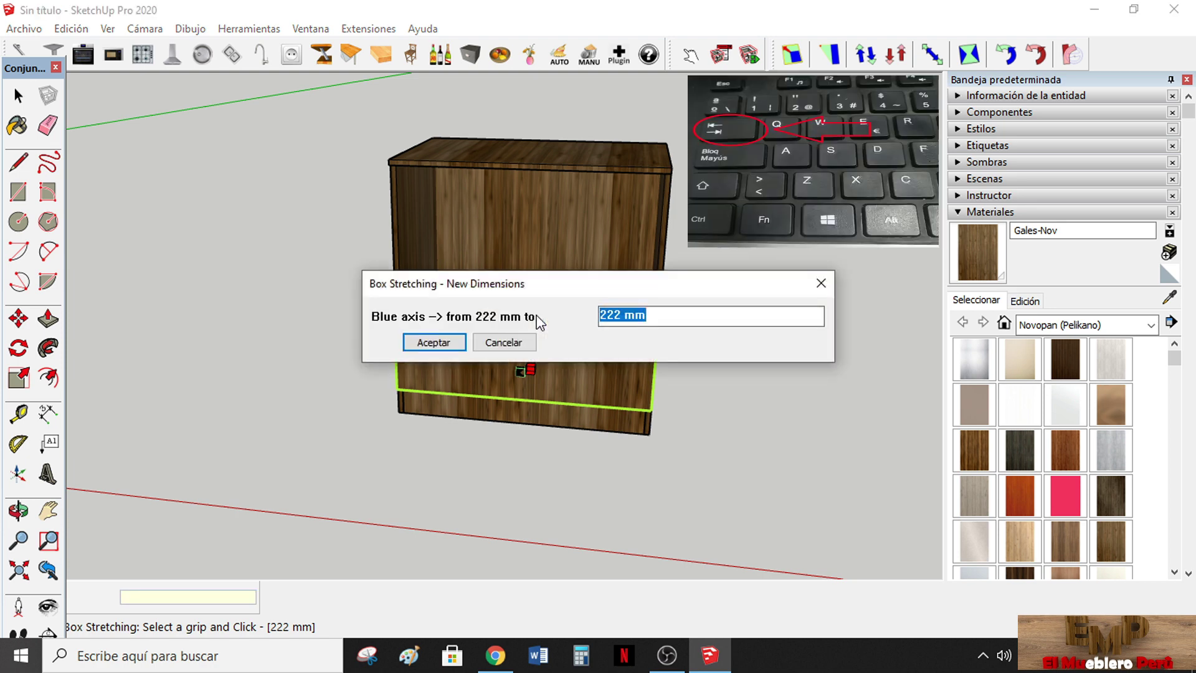
left_click(652, 316)
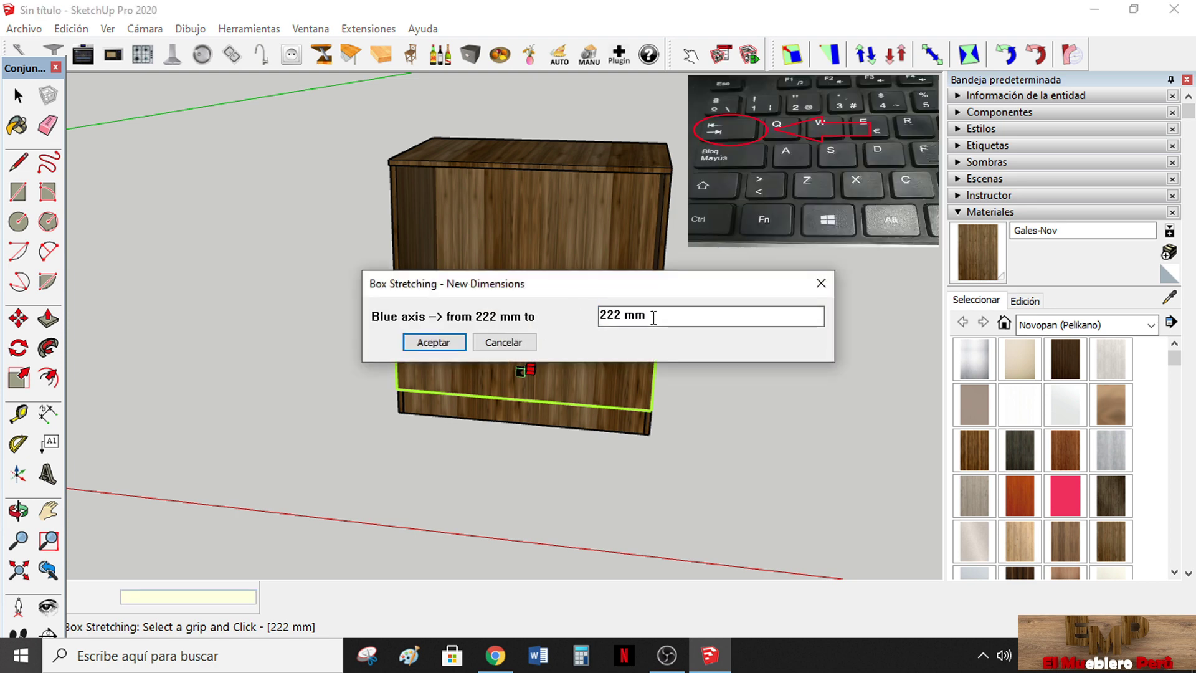
type("+40")
key("Return")
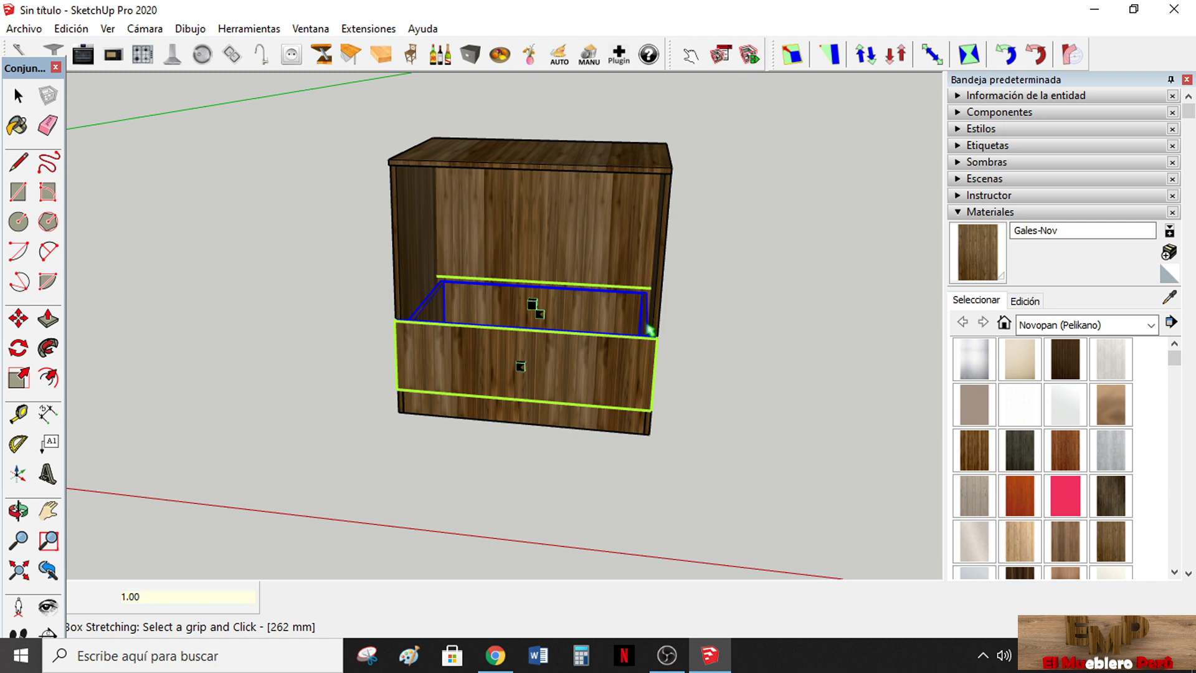
left_click(18, 95)
left_click(319, 270)
Copy the drawer front upward 263 mm from its bottom corner using Move with Ctrl
middle_click_drag(319, 270, 461, 323)
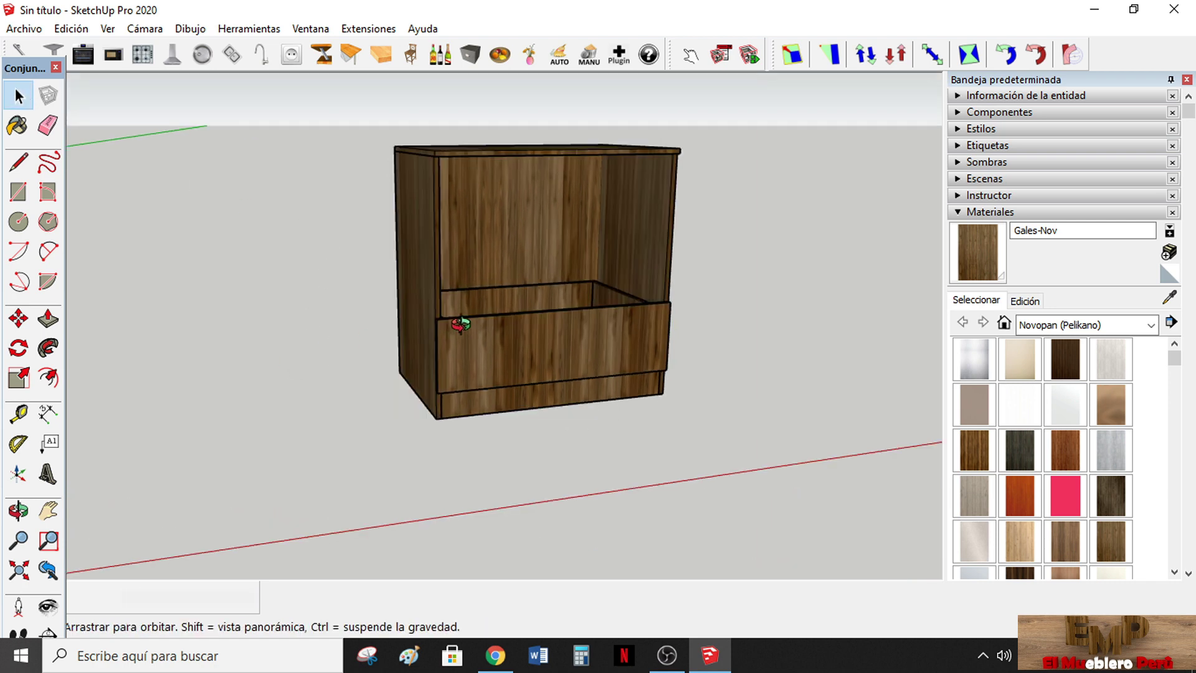
left_click(18, 319)
scroll(468, 416, "up", 3)
scroll(468, 416, "up", 2)
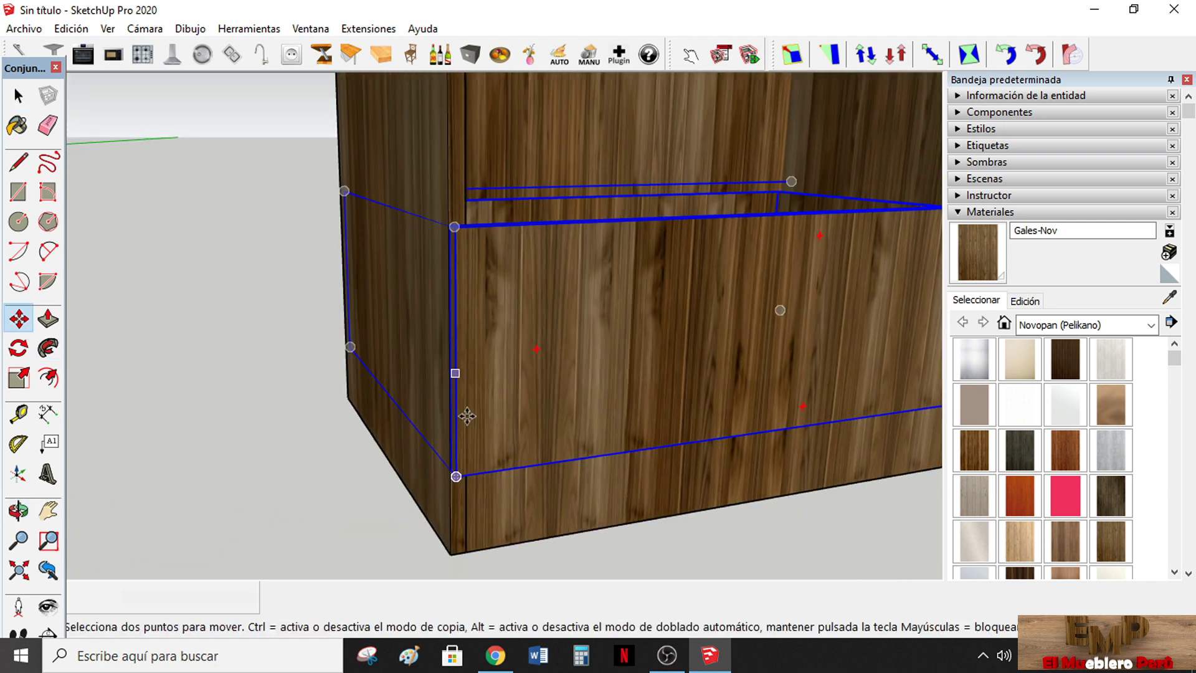
left_click(456, 476)
key("ctrl")
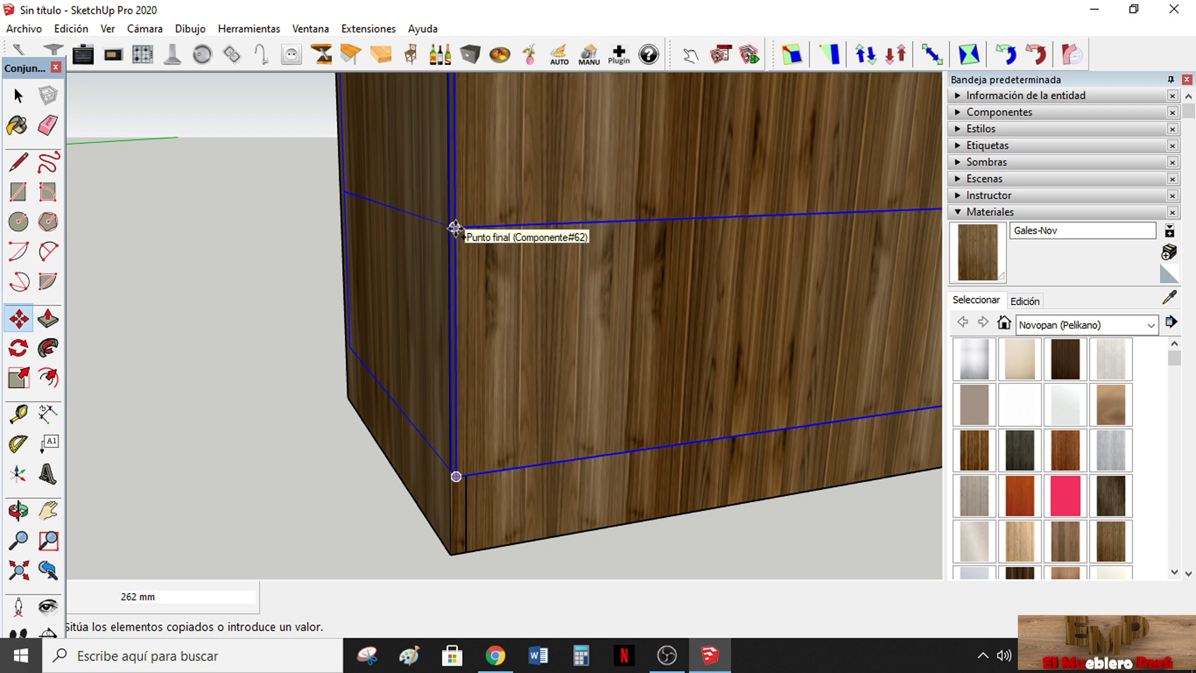
type("263")
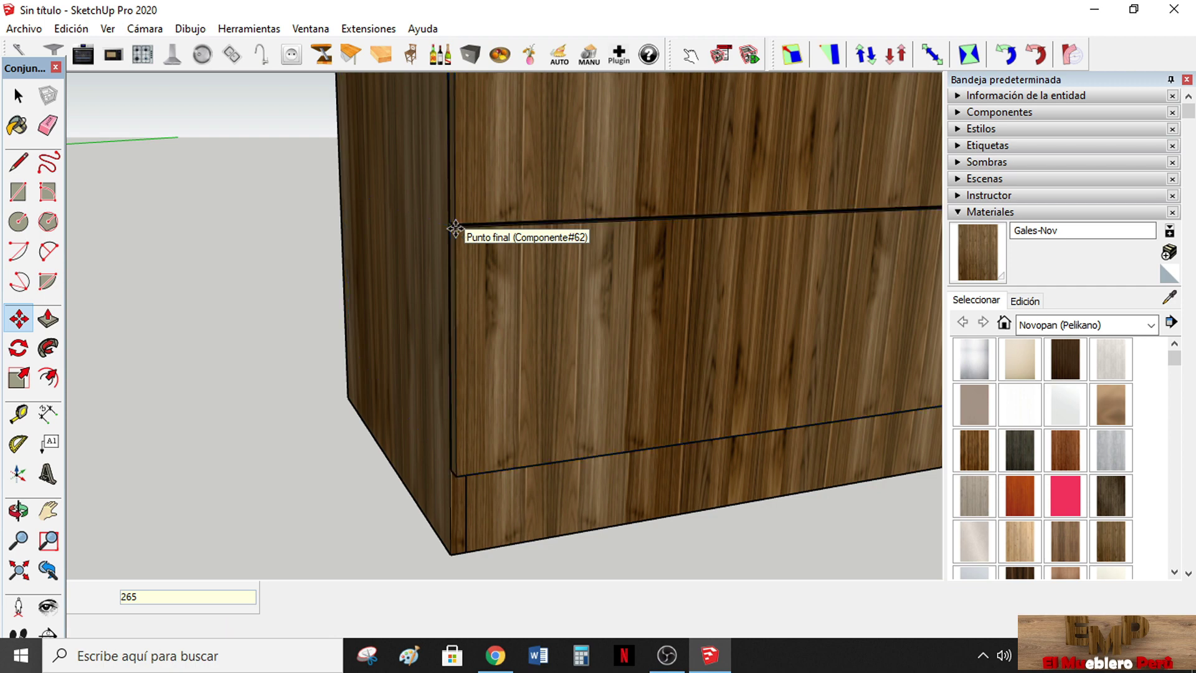
key("Return")
Cancel the extra drawer copy and reframe the view on the drawers
scroll(455, 228, "down", 1)
scroll(455, 226, "up", 1)
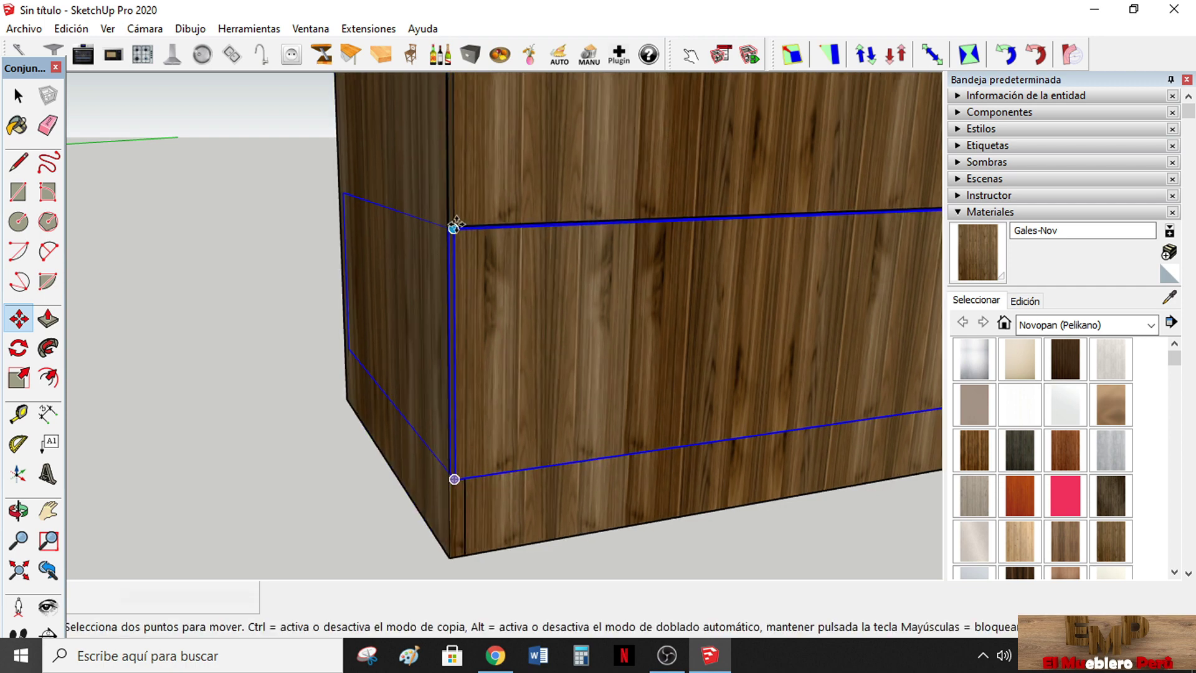
scroll(454, 227, "up", 2)
left_click(453, 224)
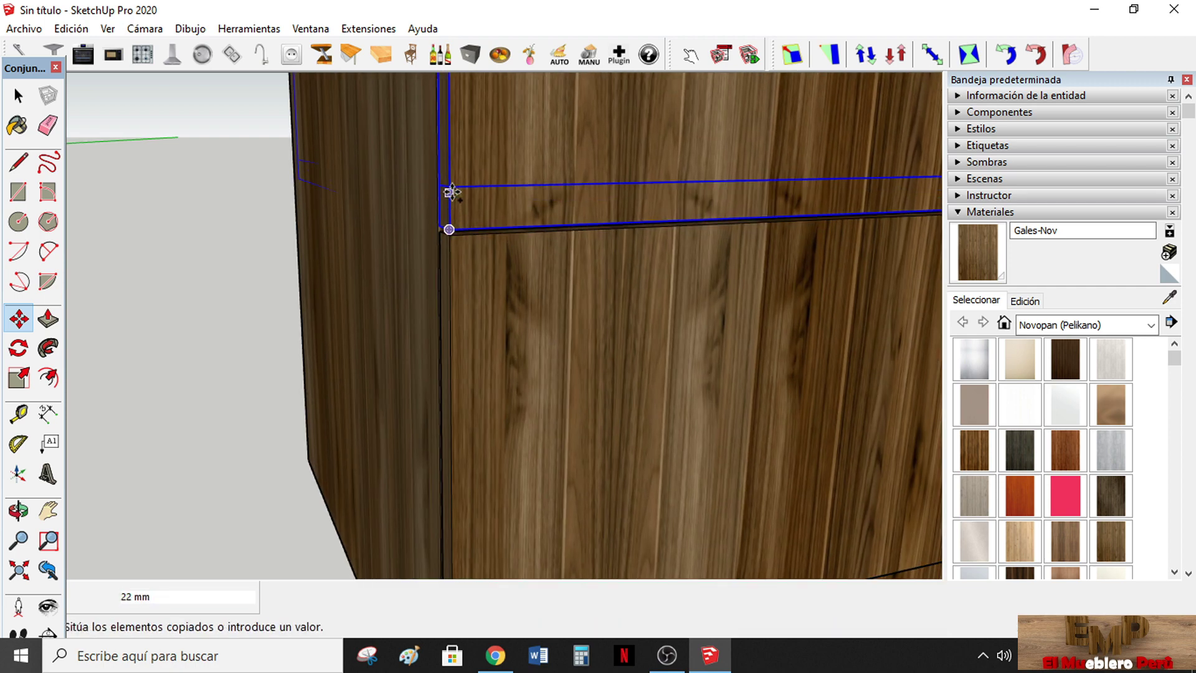
key("Escape")
scroll(452, 175, "down", 2)
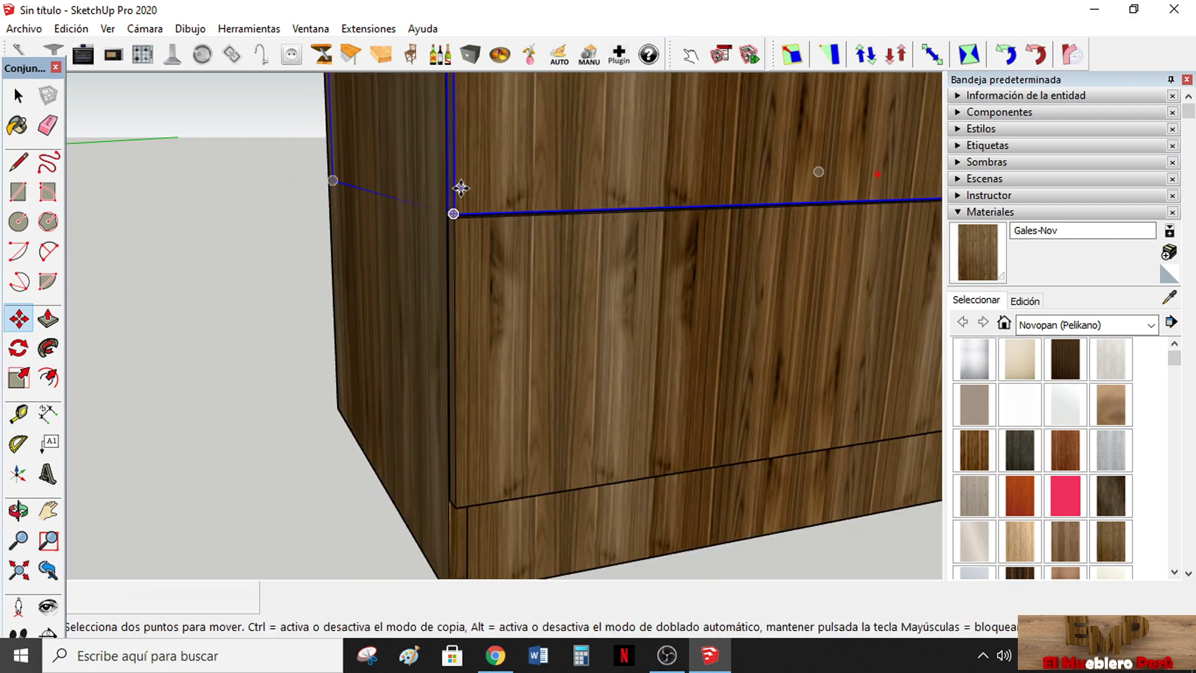
scroll(459, 187, "down", 2)
scroll(459, 196, "down", 1)
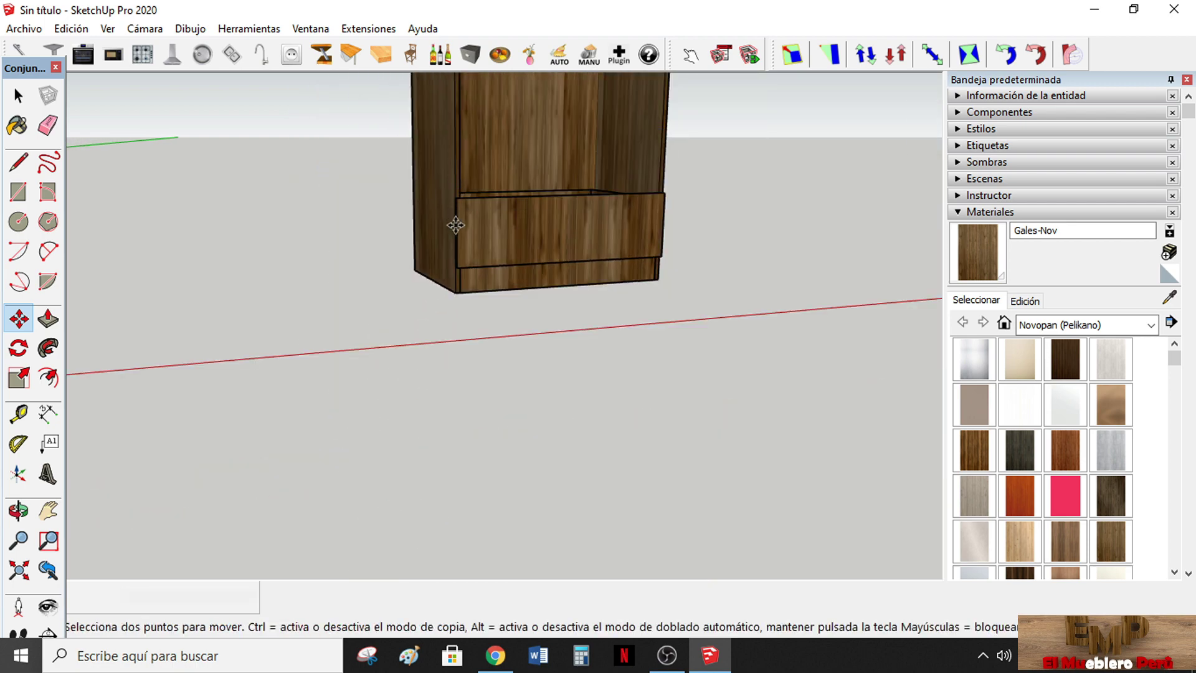
scroll(454, 224, "up", 2)
scroll(459, 227, "up", 1)
scroll(492, 230, "down", 2)
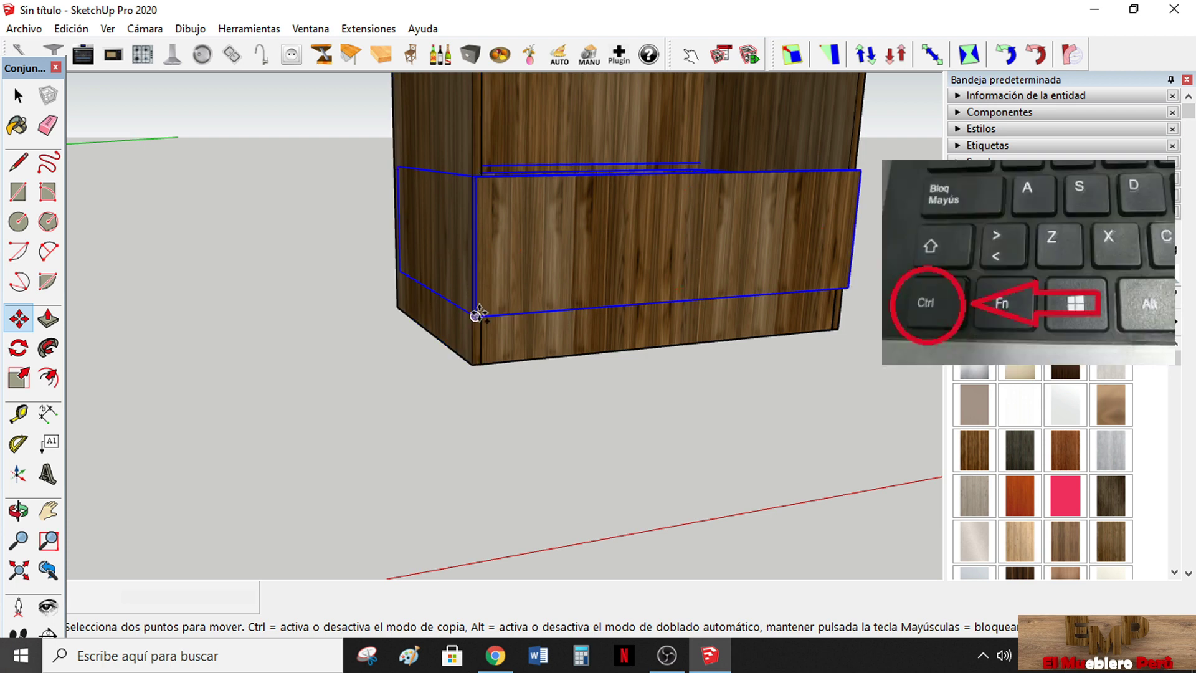
Copy the drawer upward 265 mm twice, stacking two new fronts above the original
left_click(475, 315)
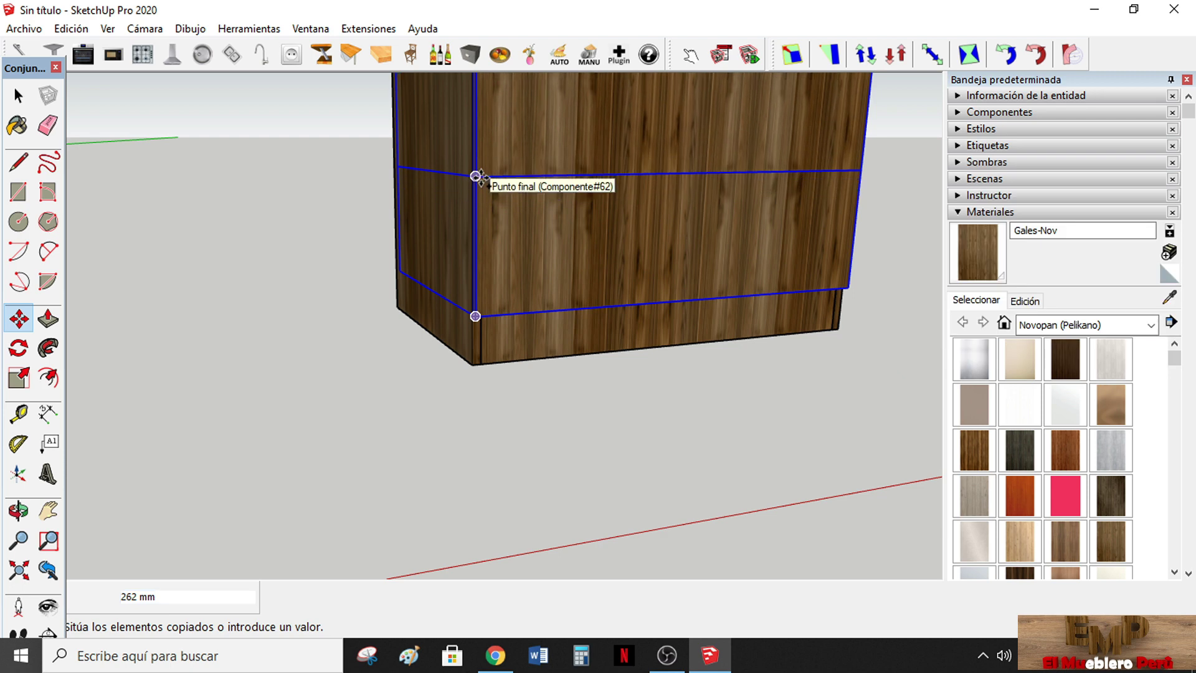
type("2")
type("65")
key("Return")
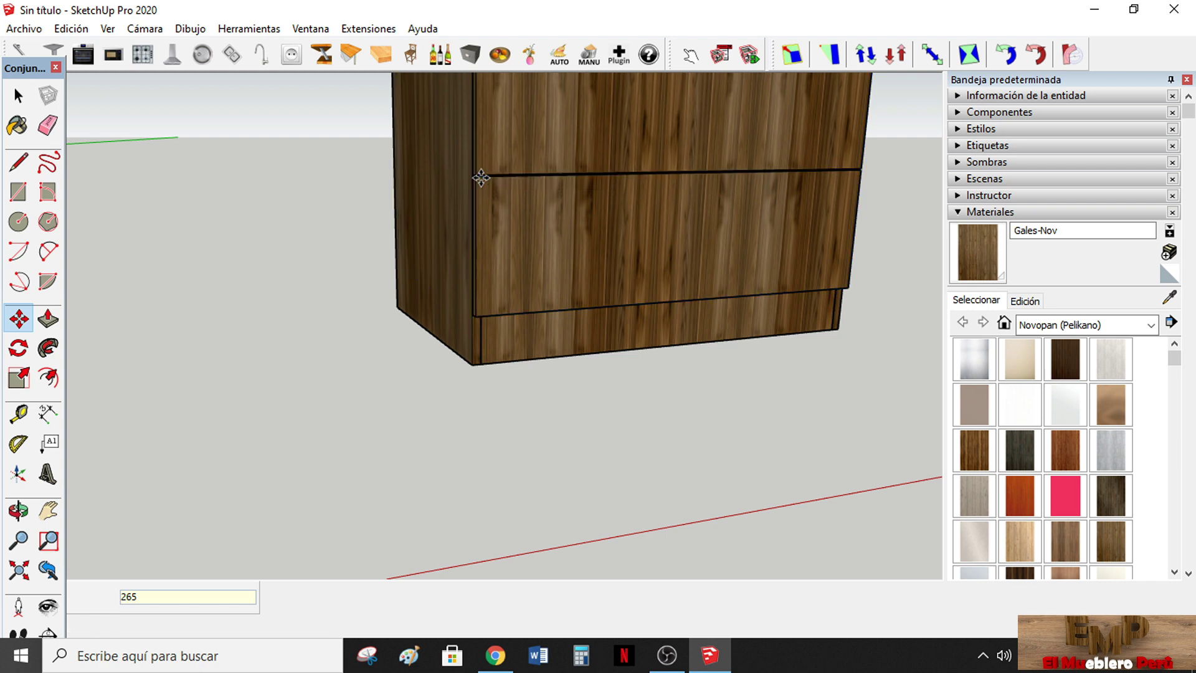
scroll(473, 187, "up", 4)
scroll(476, 212, "up", 2)
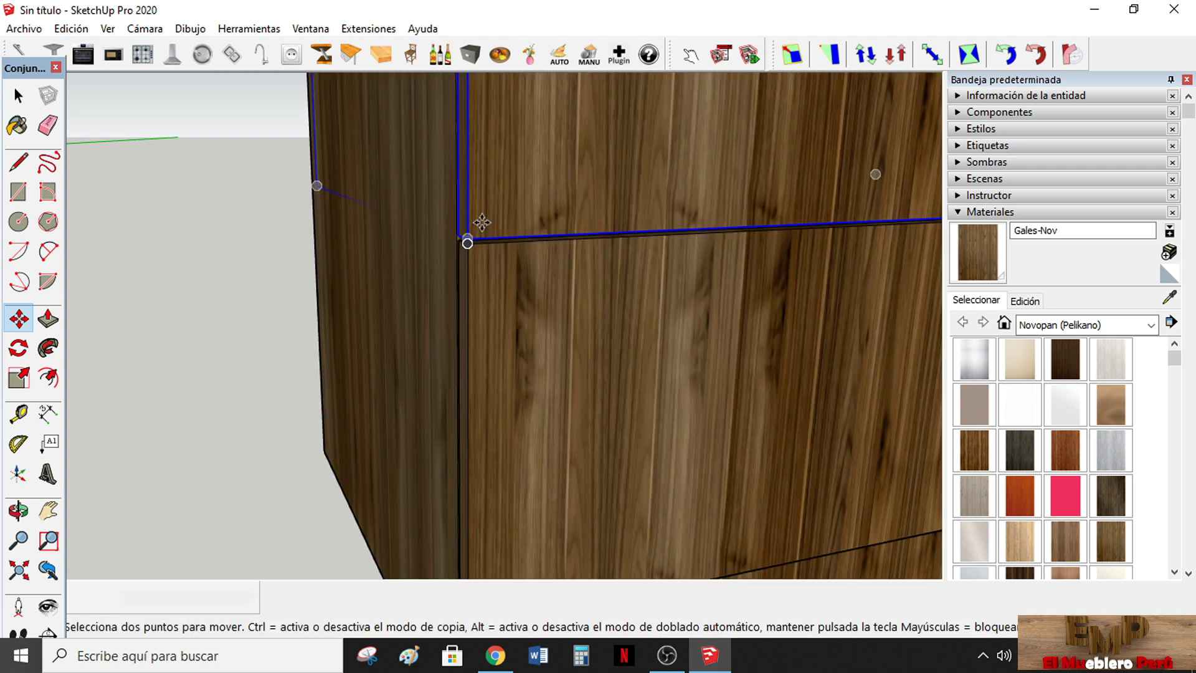
left_click(468, 239)
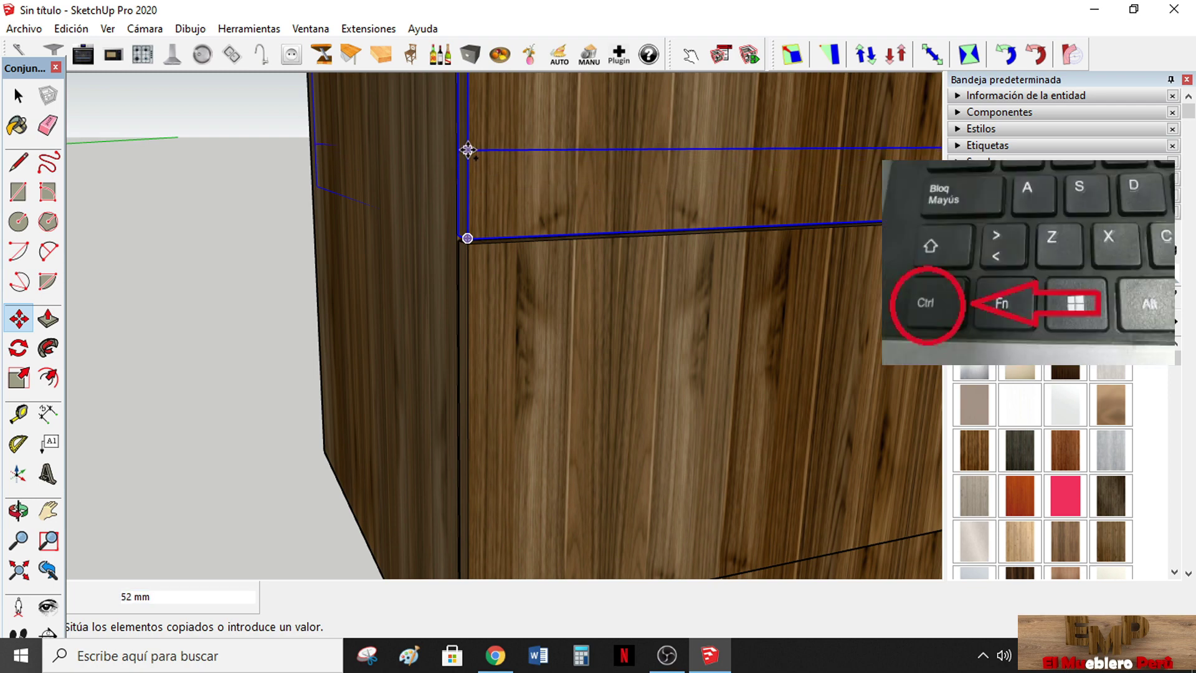
type("265")
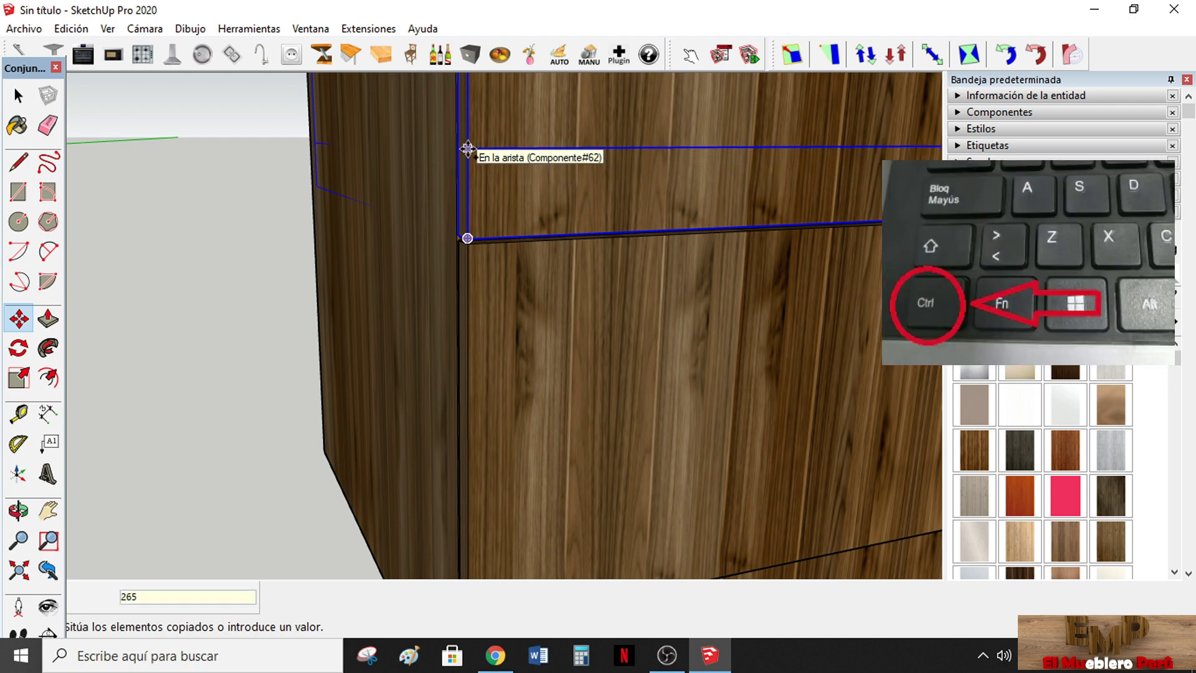
key("Return")
scroll(448, 146, "down", 10)
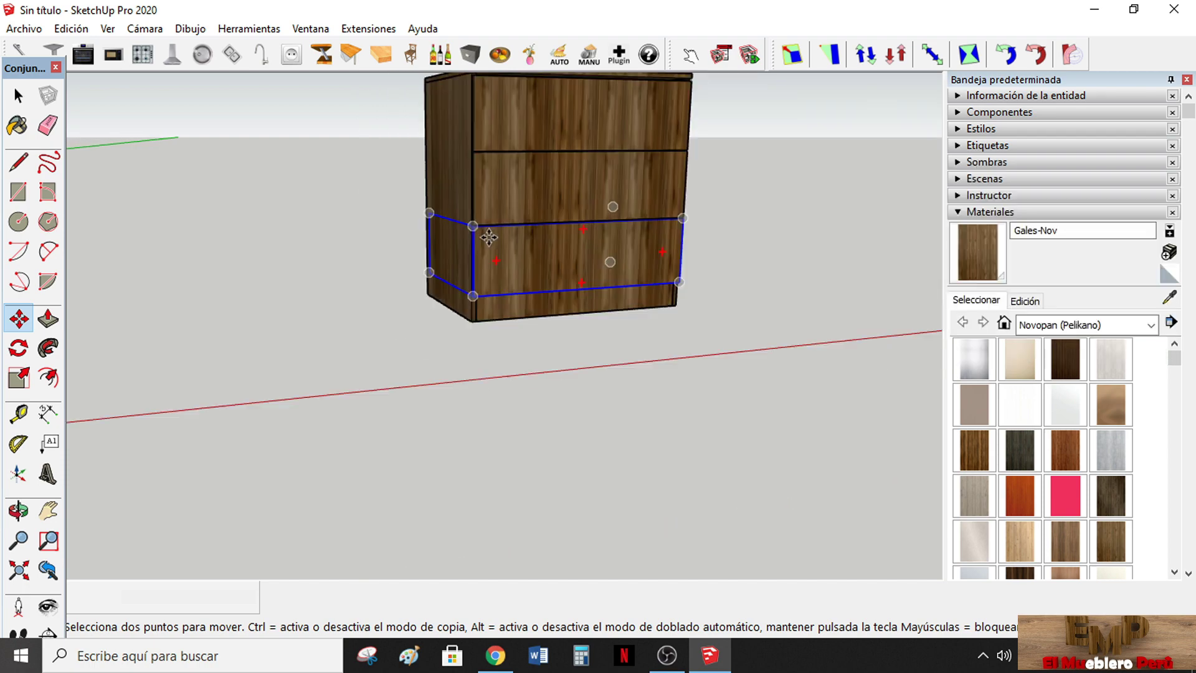
scroll(463, 127, "up", 5)
mouse_move(569, 115)
middle_mouse_down()
mouse_move(747, 200)
mouse_move(870, 206)
mouse_move(506, 222)
middle_mouse_up()
scroll(492, 227, "down", 3)
scroll(461, 232, "down", 5)
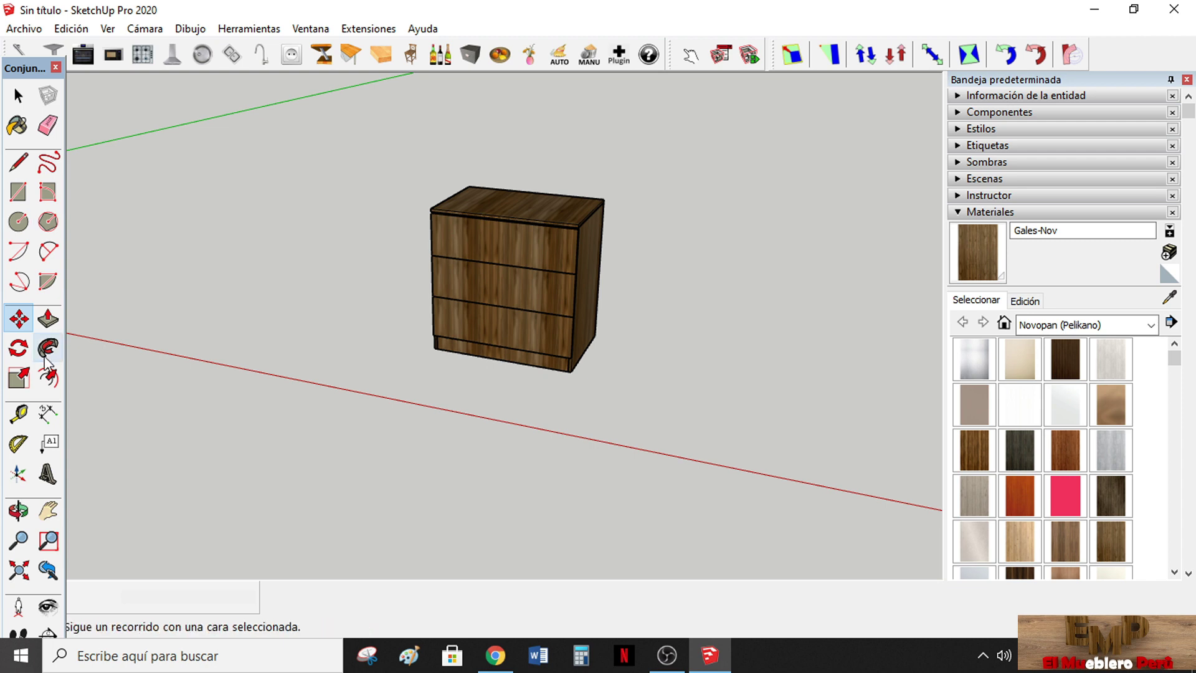
Switch to the Select tool and dock the floating Large Tool Set on the left
left_click(18, 96)
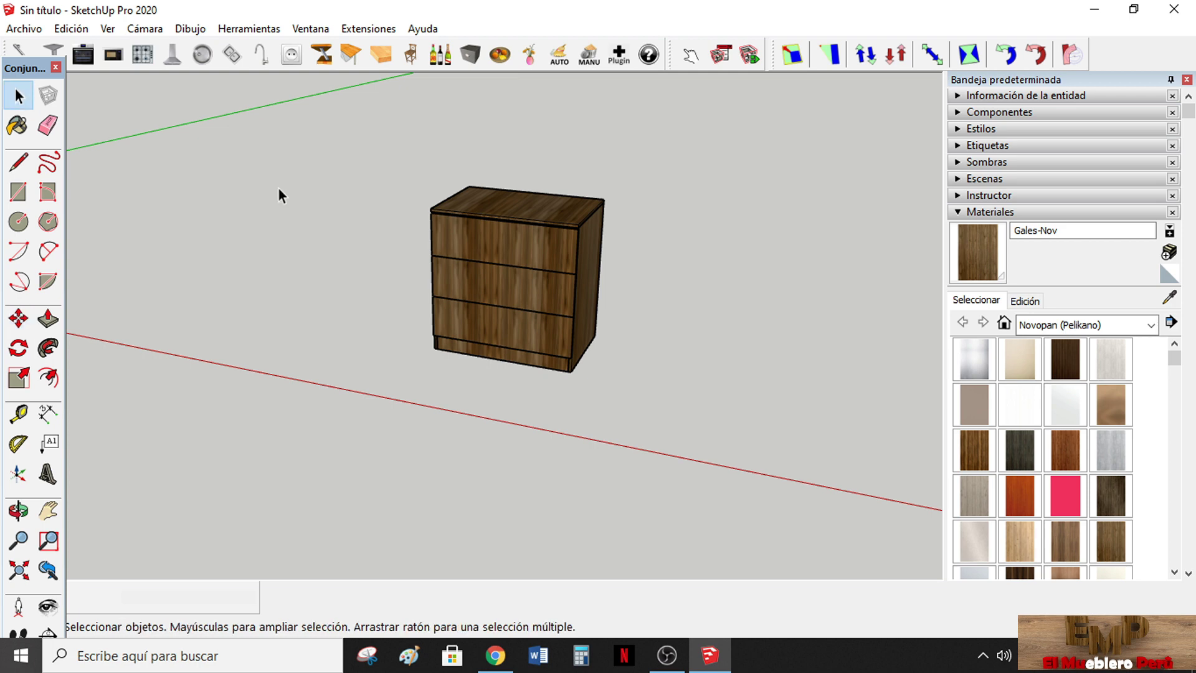
double_click(25, 67)
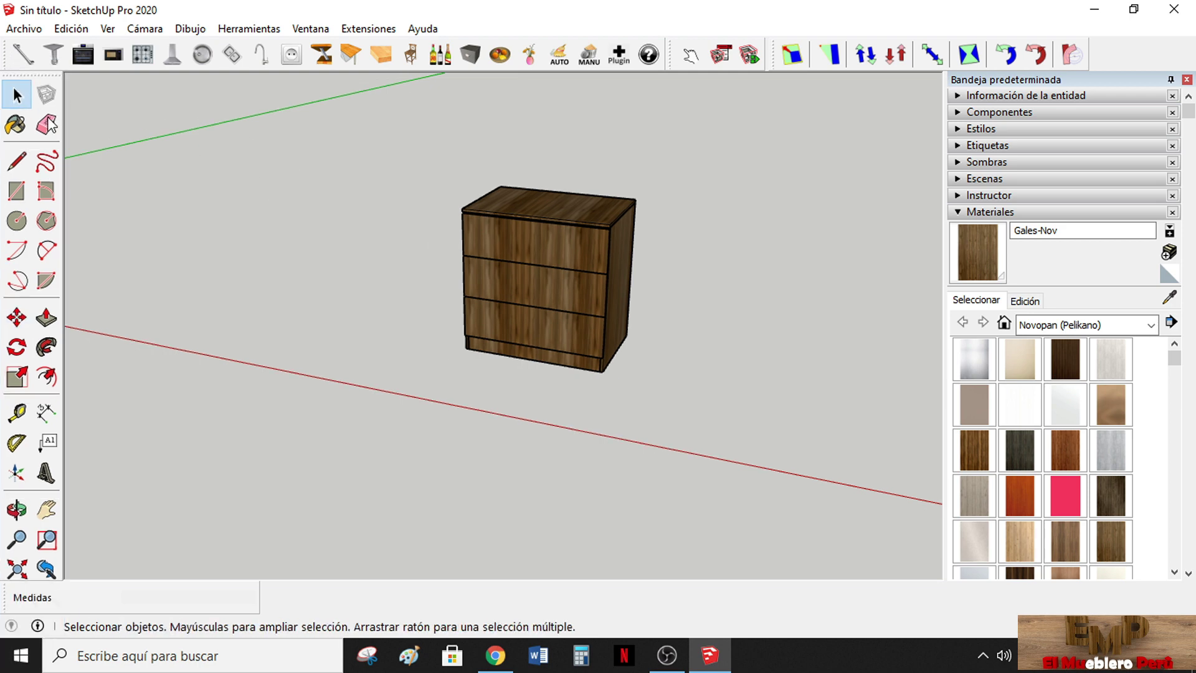